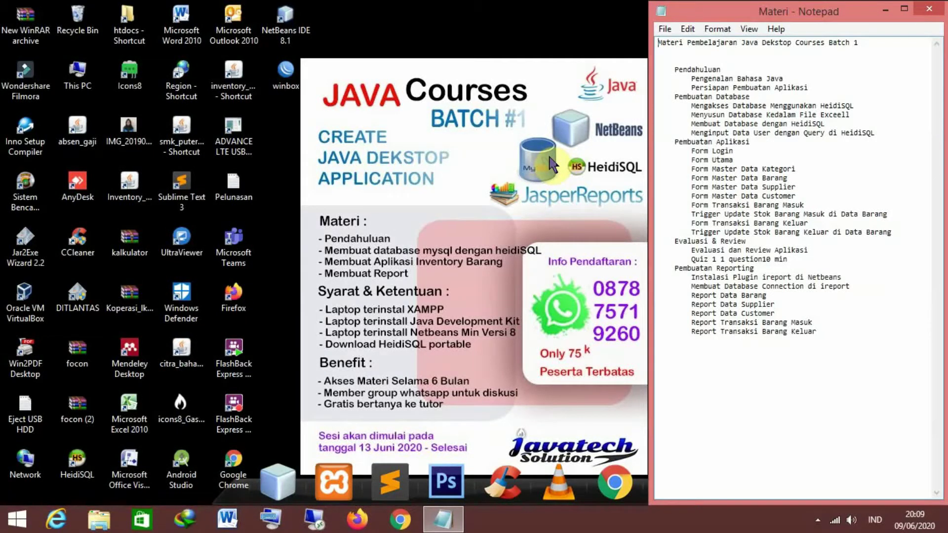
Open Microsoft Excel 2010 and enter the title DATABASE "INVENTORY" in cell A1 of the blank workbook
click(130, 429)
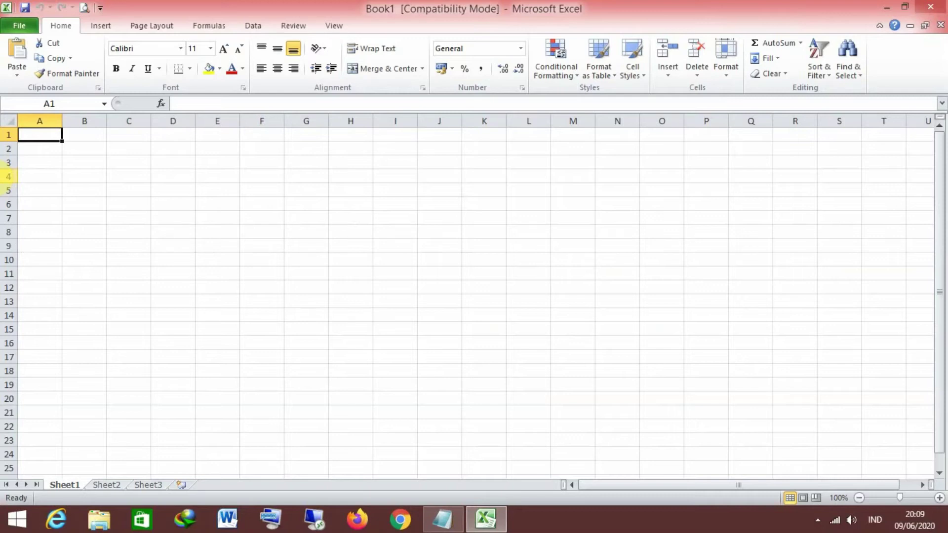
text(DE)
key(BackSpace)
key(BackSpace)
text(DATABASE)
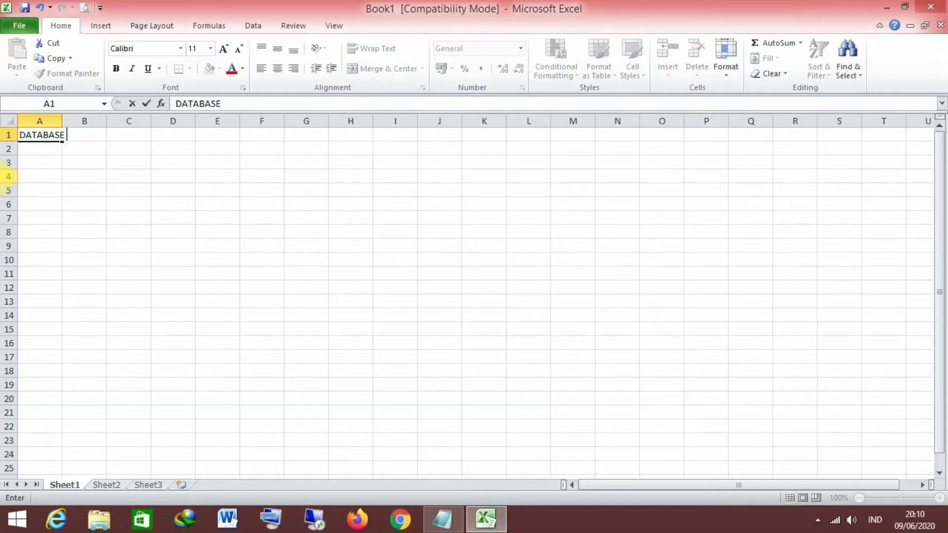
text("INVENTORY)
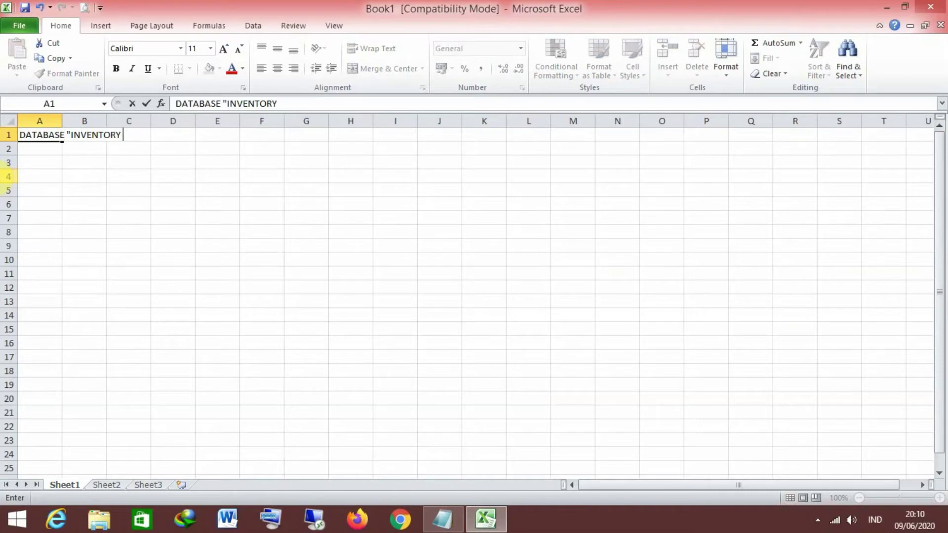
text(")
key(Return)
key(Return)
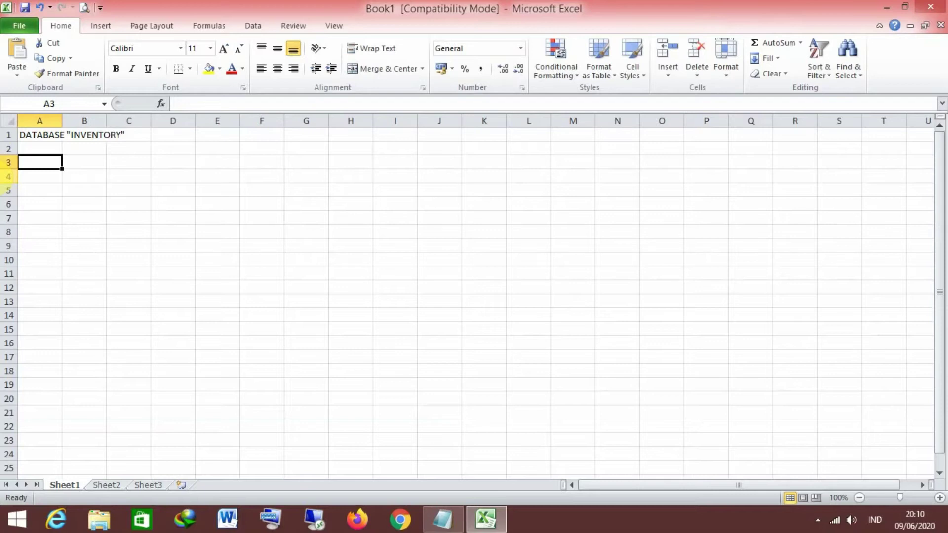
Enter the header No in A3, then narrow column A to fit it and widen column B
text(No)
key(Tab)
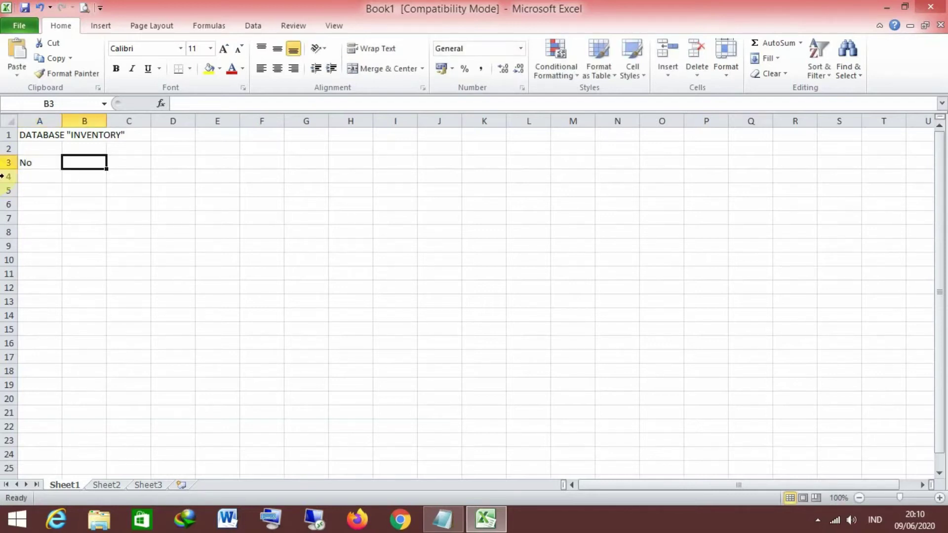
drag(62, 120, 109, 118)
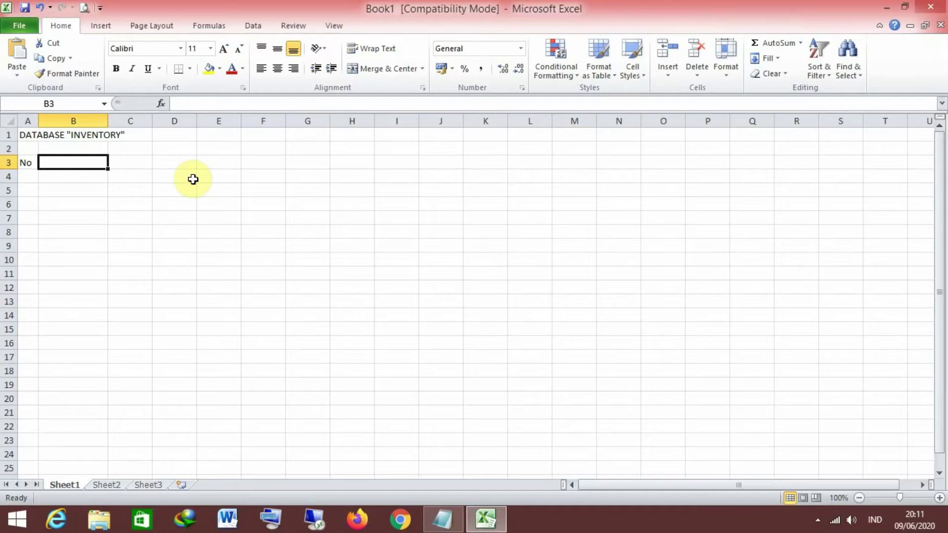
text(tb_)
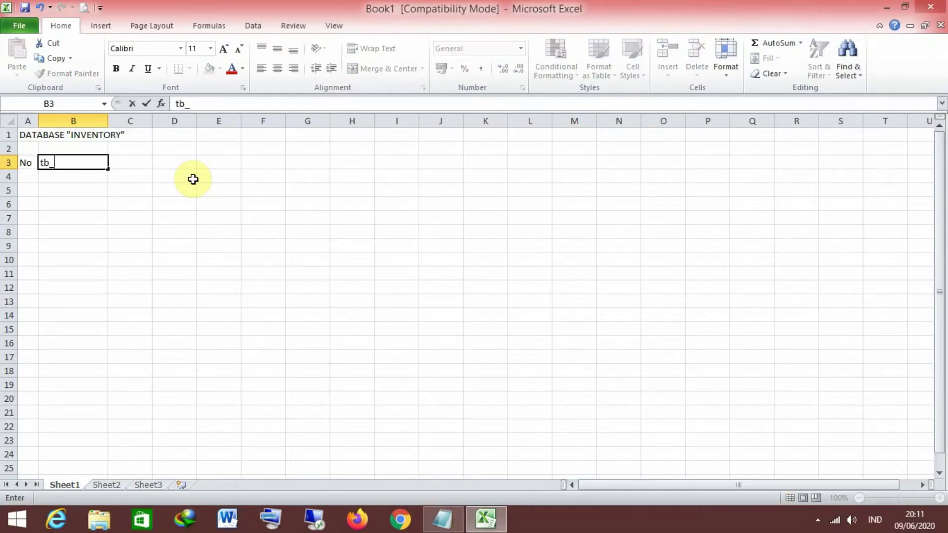
key(BackSpace)
key(BackSpace)
key(BackSpace)
text(User)
key(Return)
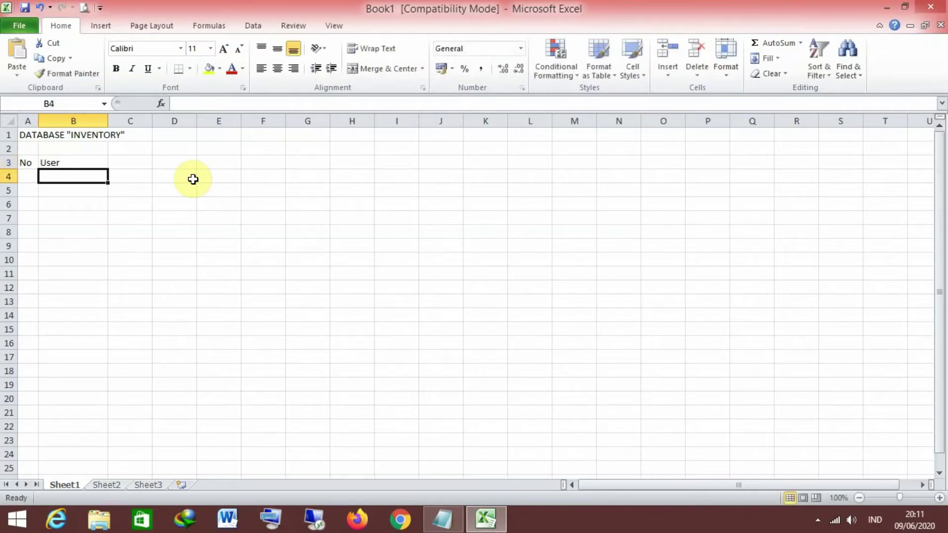
Enter Tabel as the header in cell B3, replacing its current content
key(Up)
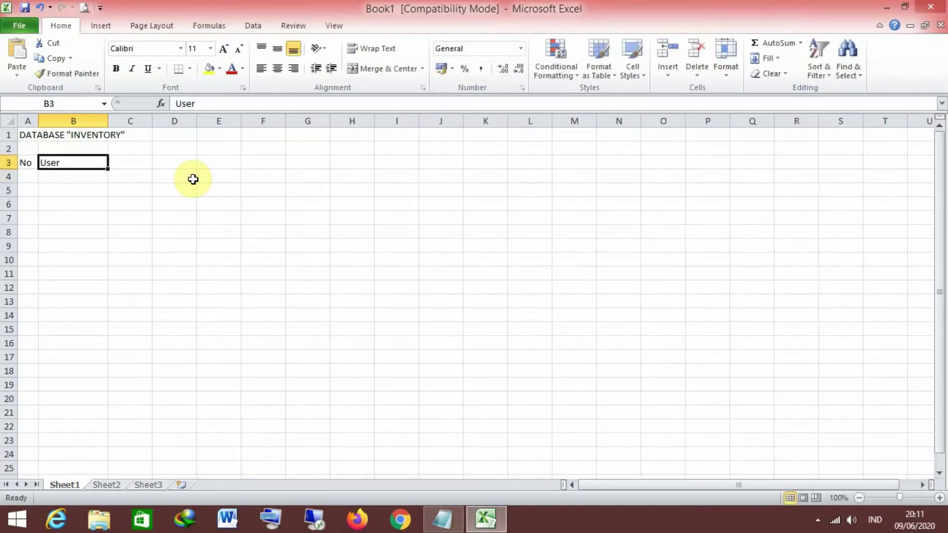
text(Tabel)
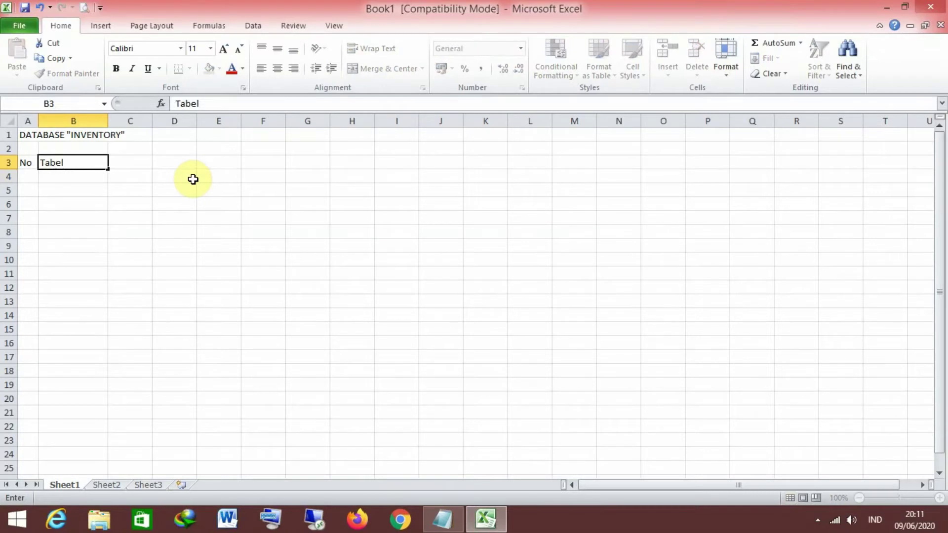
key(Return)
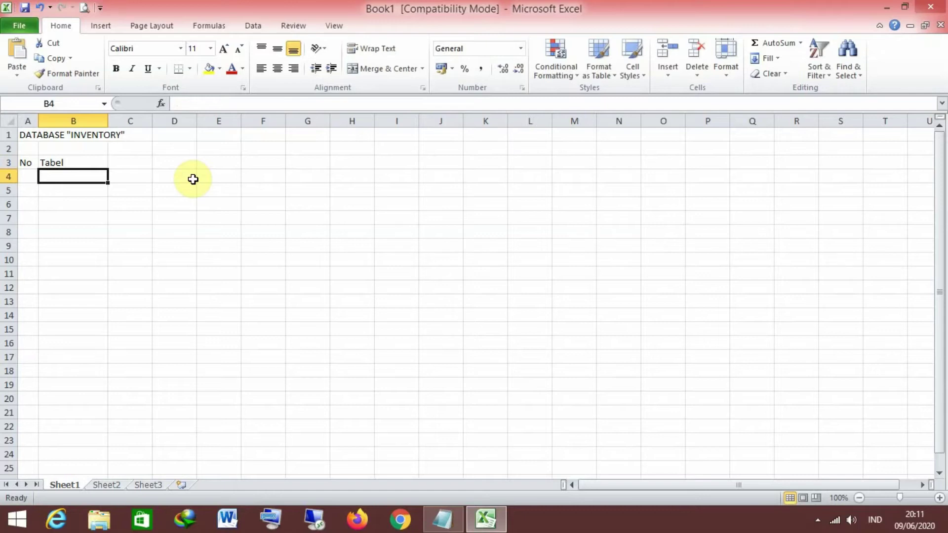
Enter the table label User in C3 and its table name tb_user in C4
key(Right)
key(Up)
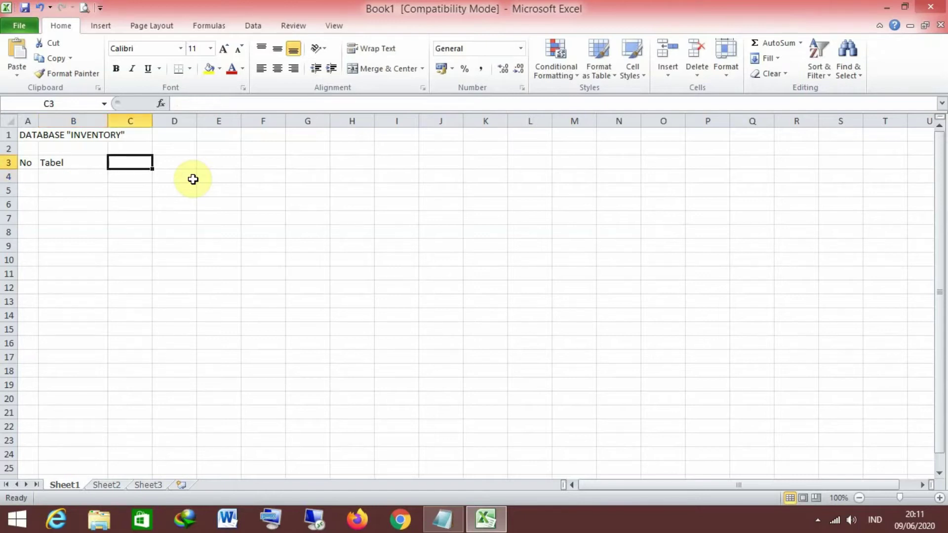
text(User)
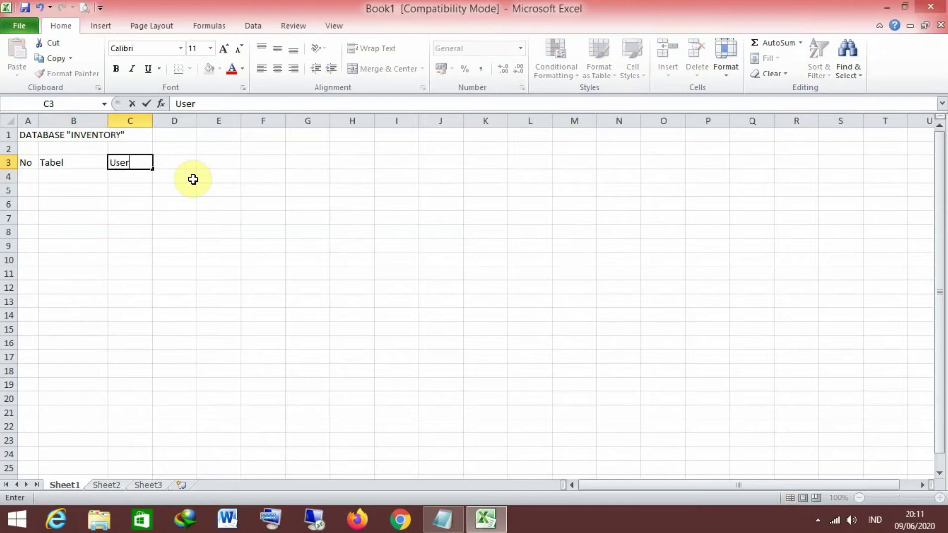
key(Return)
key(Left)
key(Right)
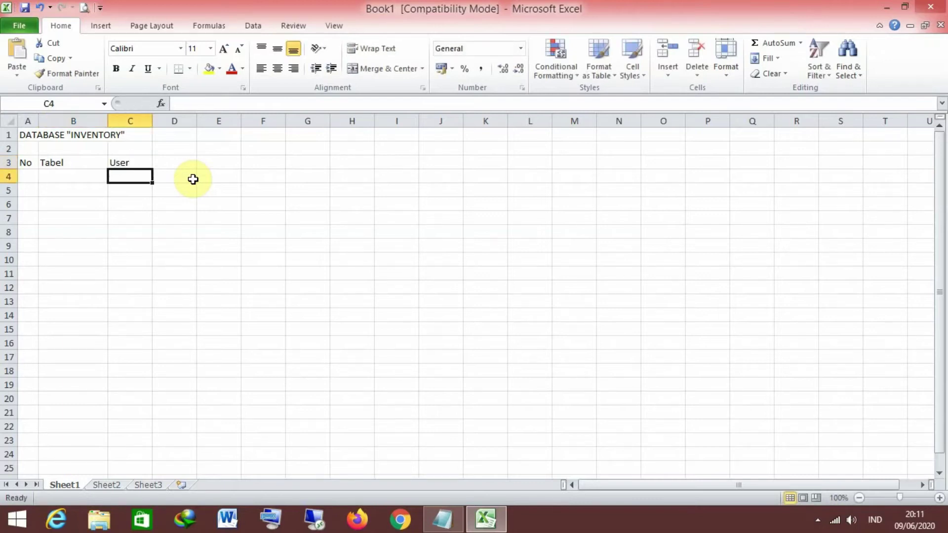
text(tb_)
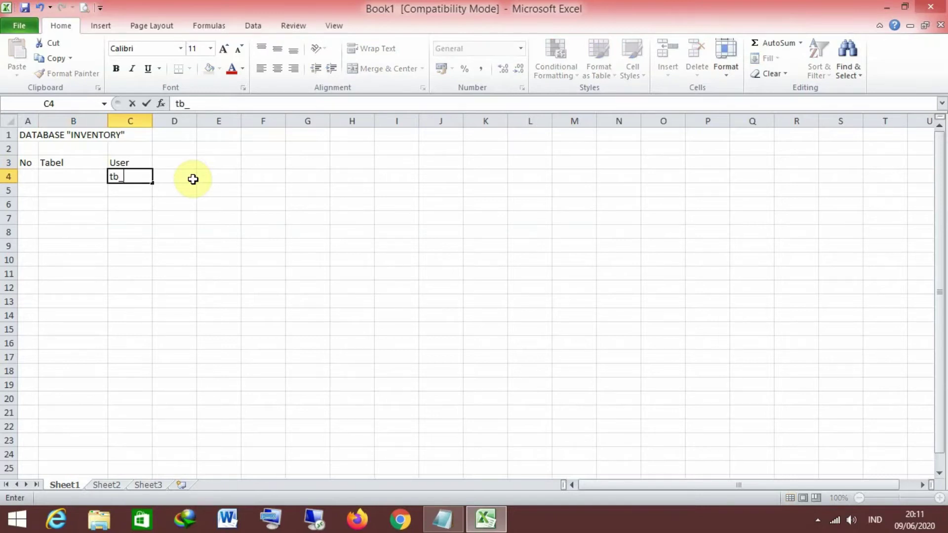
text(user)
Enter the table label Kategori in D3 and its table name tb_kategori in D4
key(Right)
key(Up)
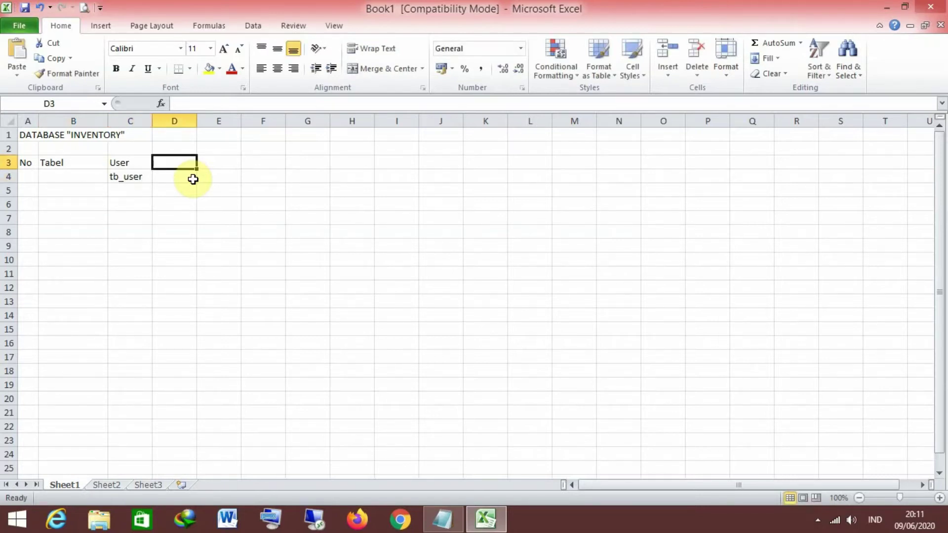
text(tb)
key(BackSpace)
key(BackSpace)
text(Kategori)
key(Return)
text(tb_kategori)
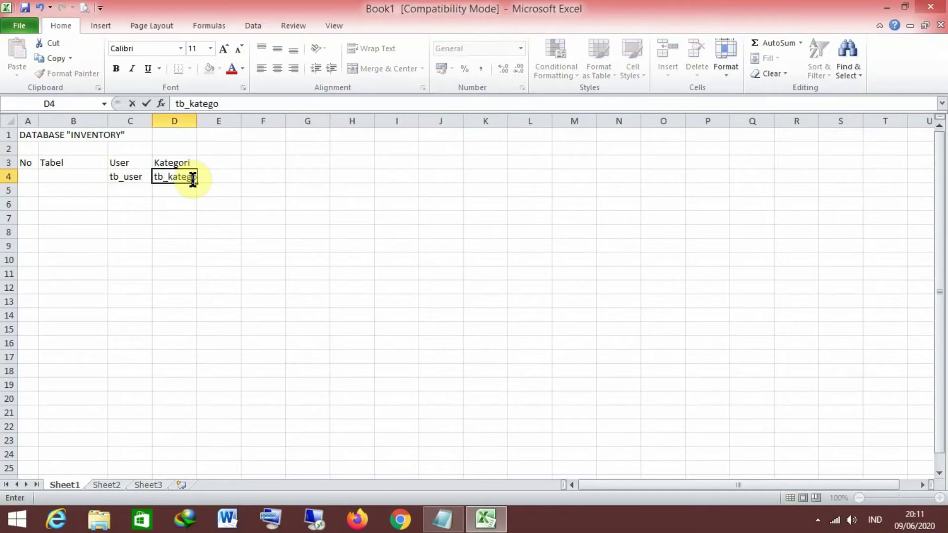
Enter the row label Nama Tabel in B4, beneath the Tabel header
key(Left)
key(Left)
text(Nama Tabel)
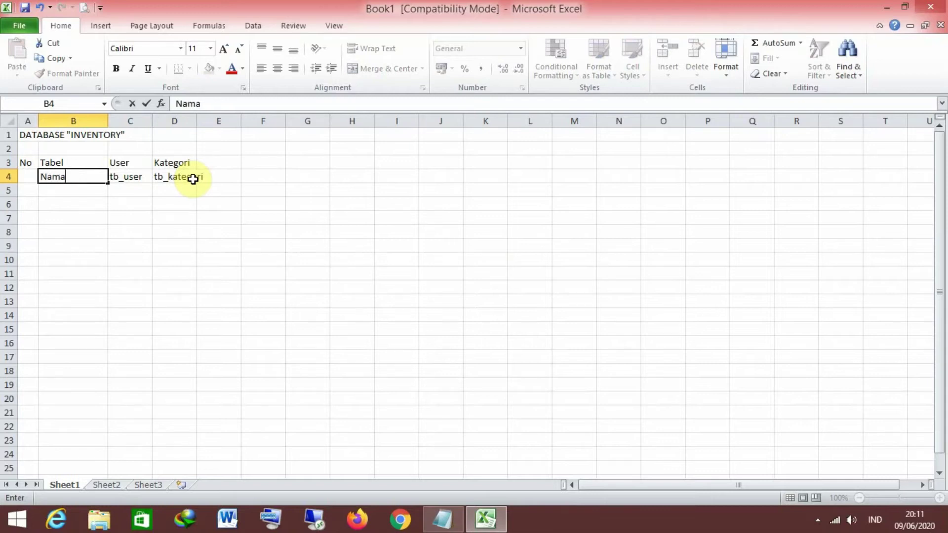
Enter the table label Barang in E3 and its table name tb_barang in E4
key(Tab)
key(Tab)
key(Tab)
key(Up)
text(B)
key(BackSpace)
text(Barang)
key(Return)
text(tb_barang)
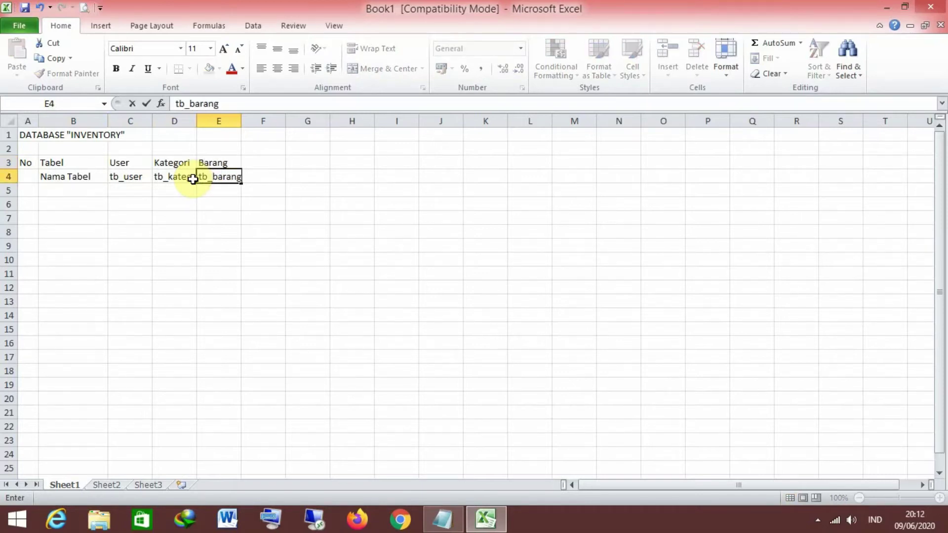
Widen columns C through J equally so the table names fit in their cells
key(Tab)
key(Up)
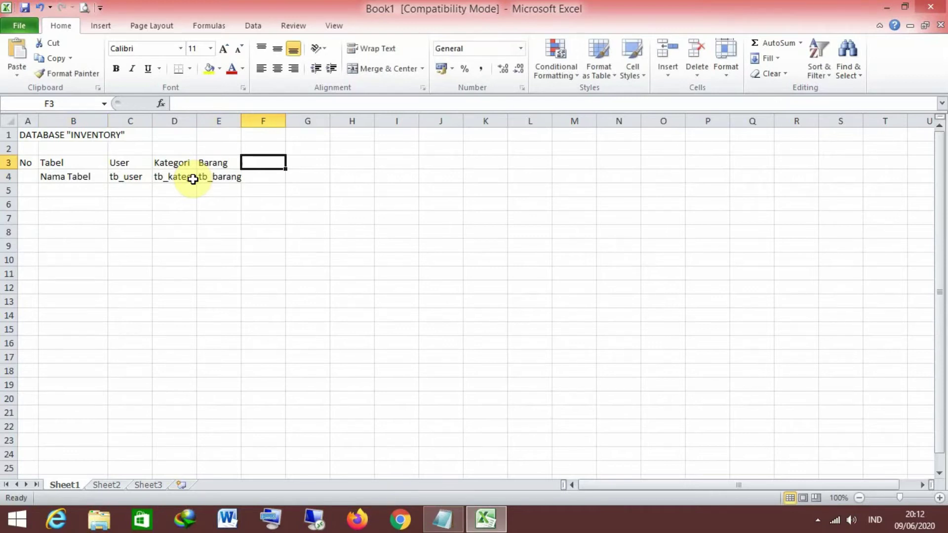
drag(132, 122, 497, 123)
click(310, 166)
Enter the table label Supplier in F3 and its table name tb_supplier in F4
click(360, 162)
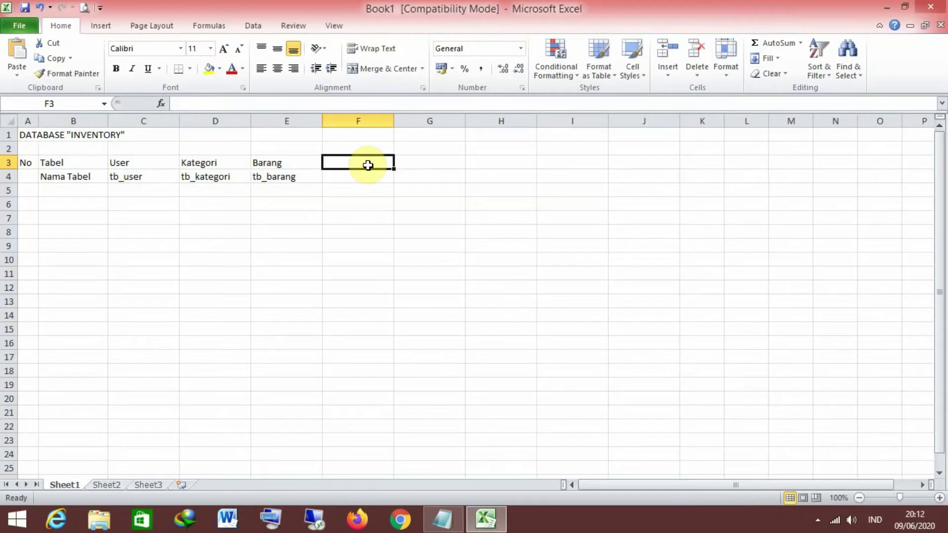
text(tb)
key(BackSpace)
key(BackSpace)
text(Supplier)
key(Return)
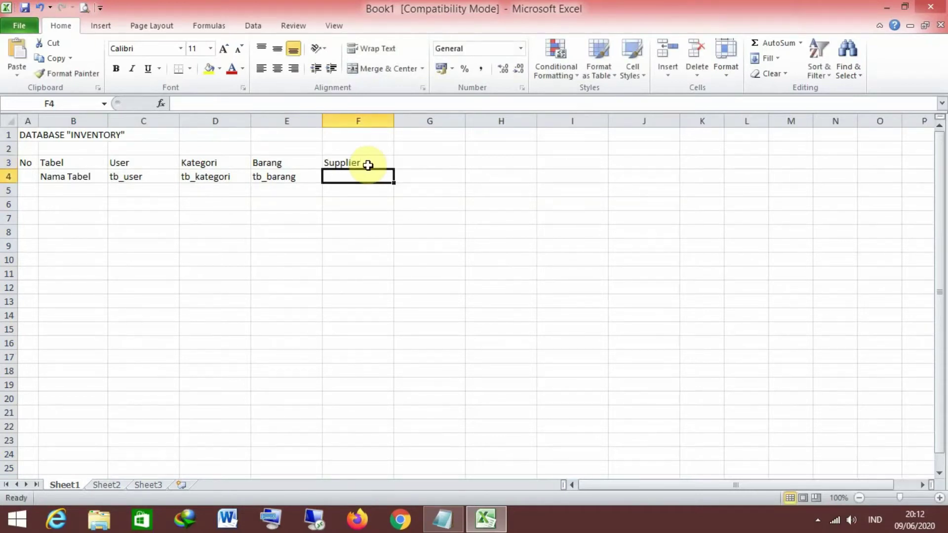
text(tb_supplier)
Enter the table label Customer in G3 and its table name tb_customer in G4
key(Tab)
key(Up)
text(Cus)
text(er)
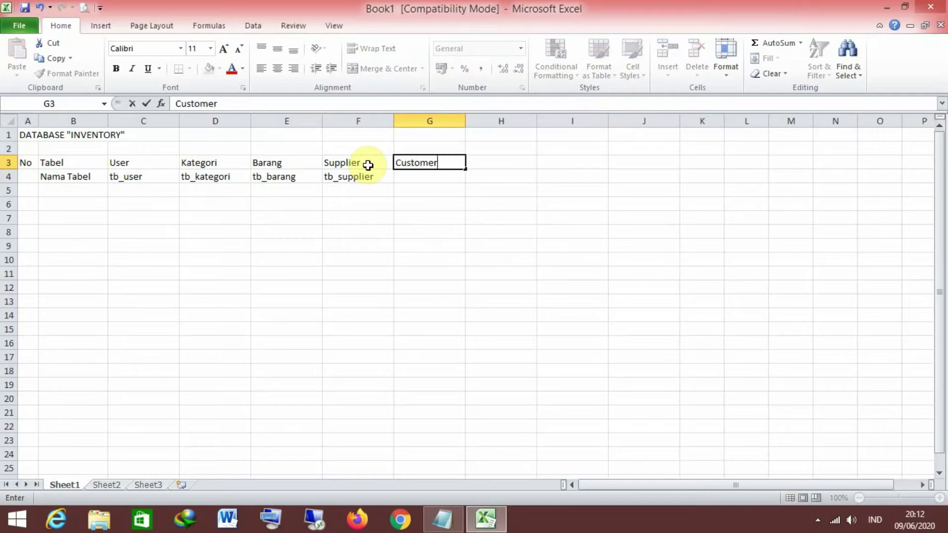
key(Return)
text(tb_)
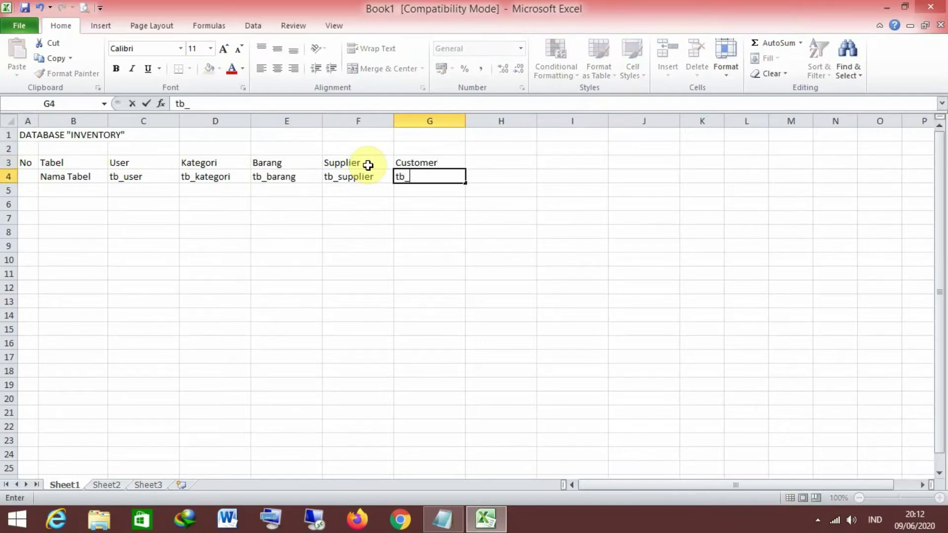
text(customer)
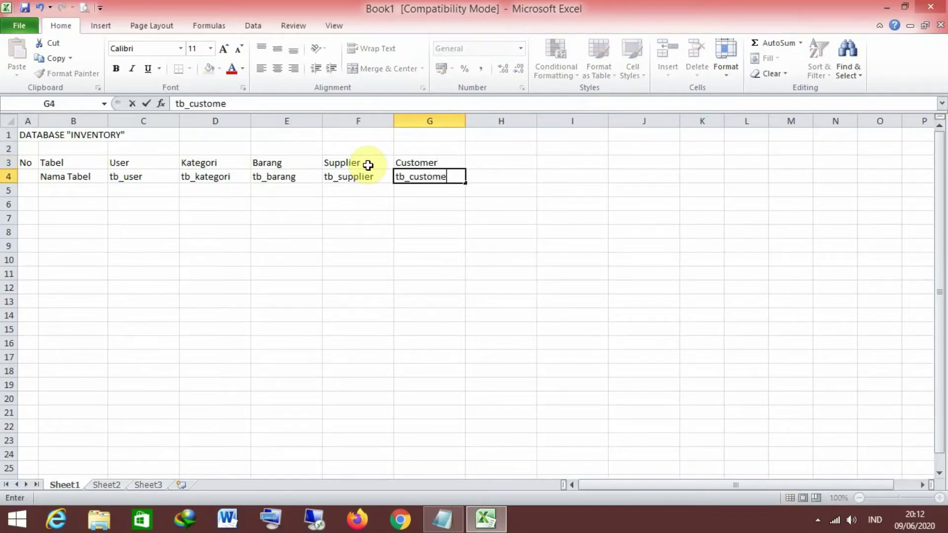
key(Return)
Merge and center A3:A4 with middle vertical alignment for the No header, and widen column A slightly
key(Left)
key(Left)
key(Left)
key(Left)
key(Left)
key(Left)
key(Up)
key(Up)
key(shift+Down)
click(377, 68)
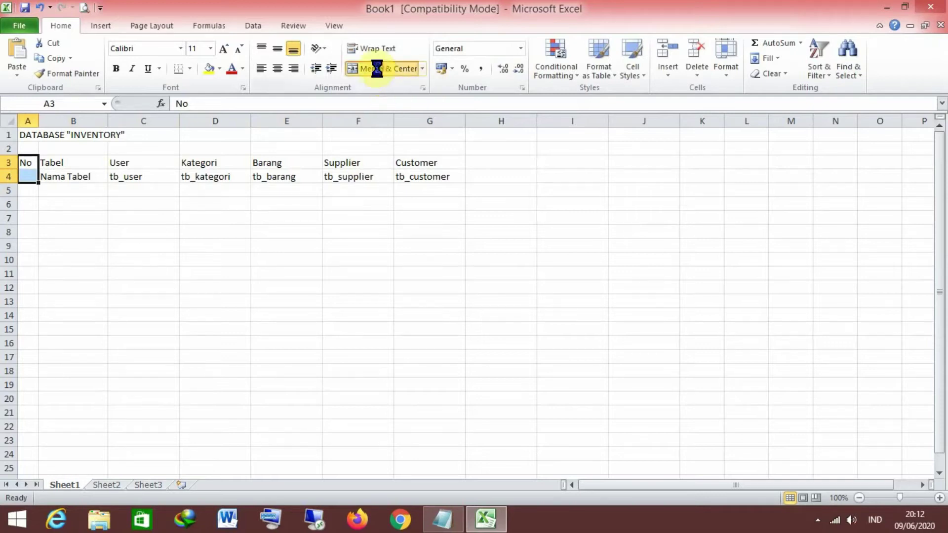
click(277, 48)
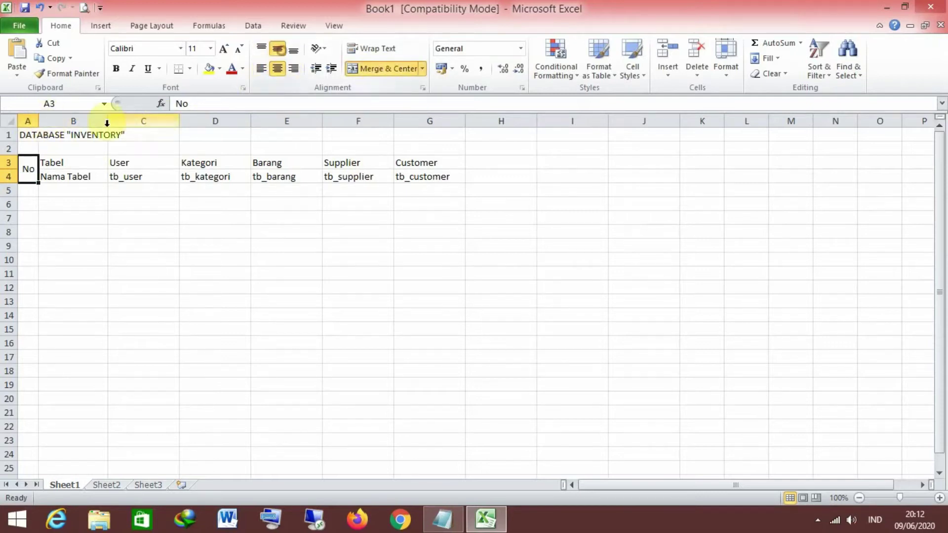
drag(39, 121, 48, 121)
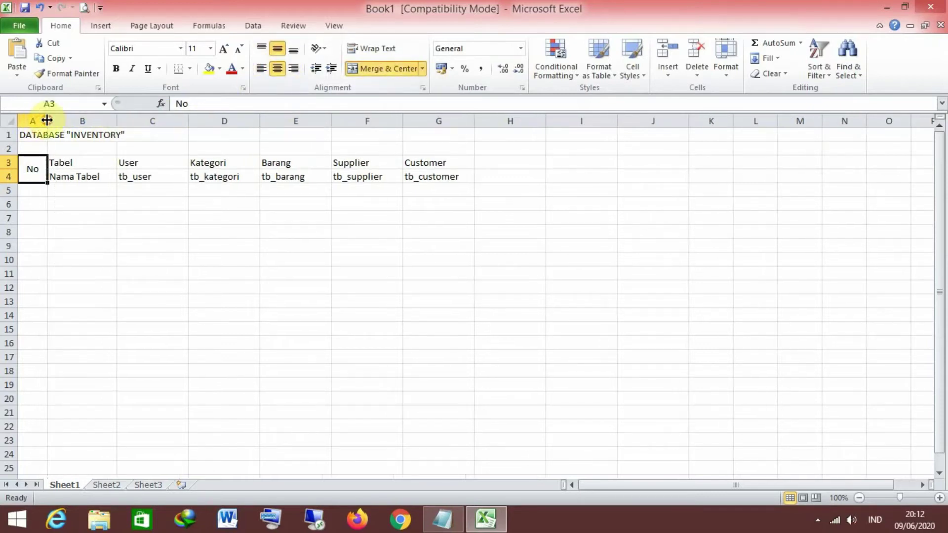
Enter the row label Field in B5, beneath Nama Tabel
click(98, 163)
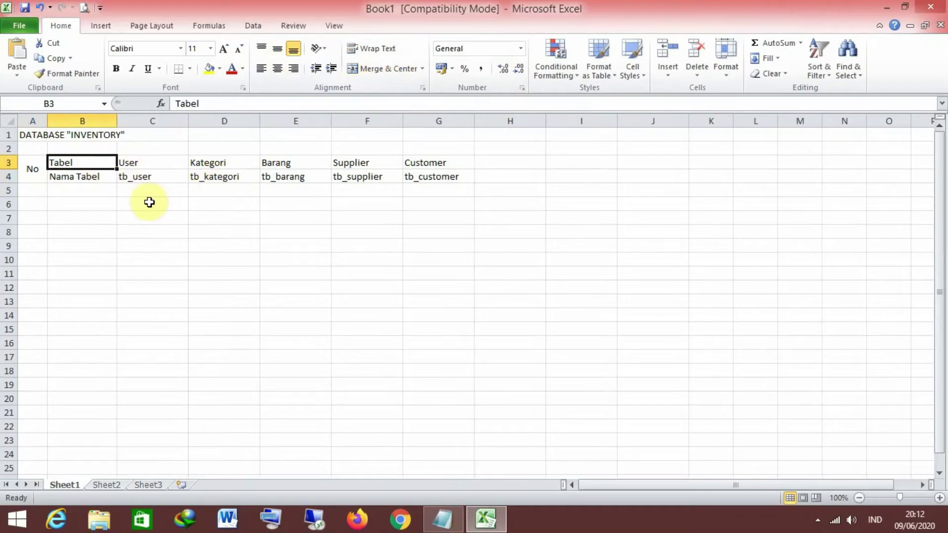
key(Down)
key(Down)
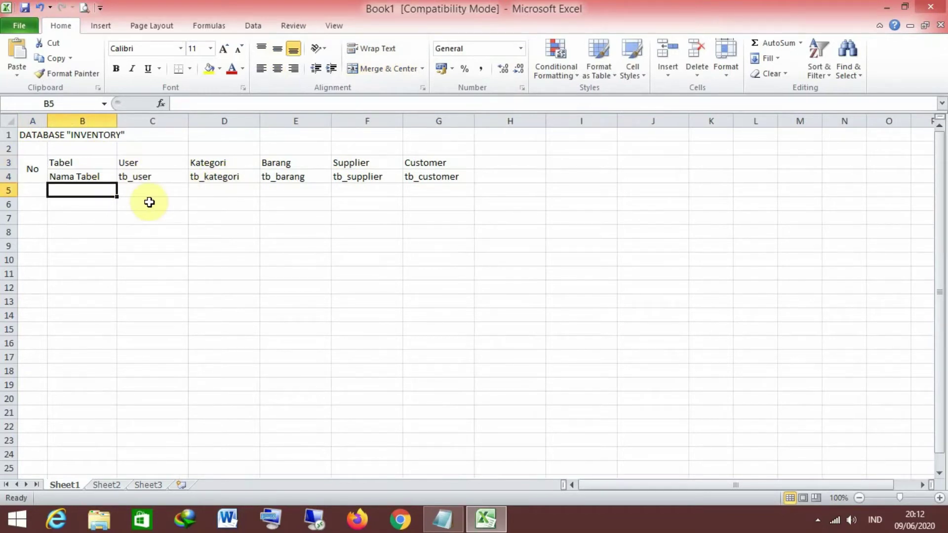
text(Field)
key(Tab)
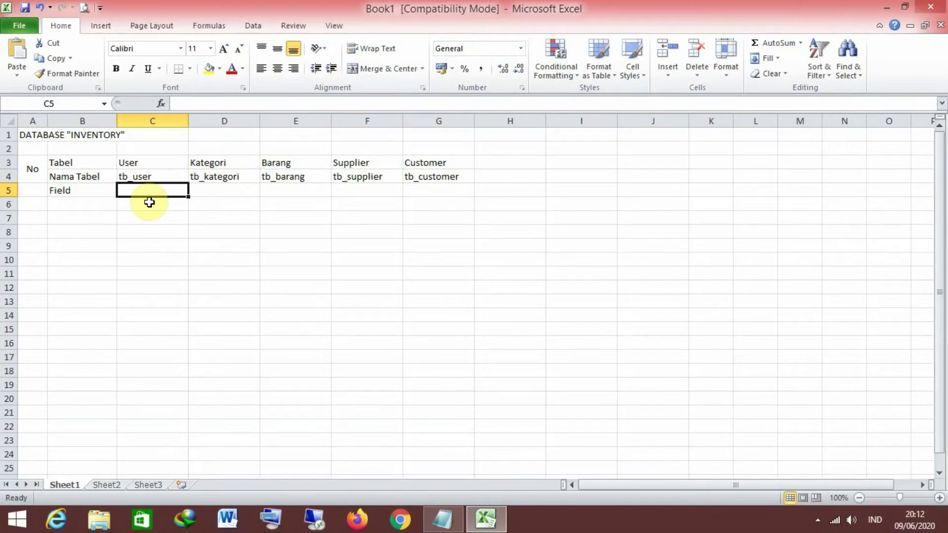
Insert an empty column between the No column and the Tabel column
click(56, 118)
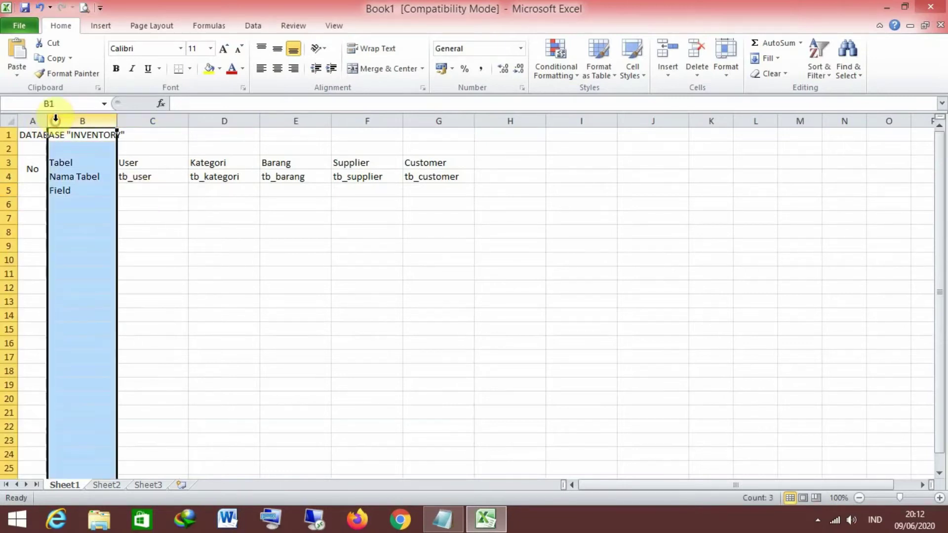
right_click(57, 120)
click(111, 216)
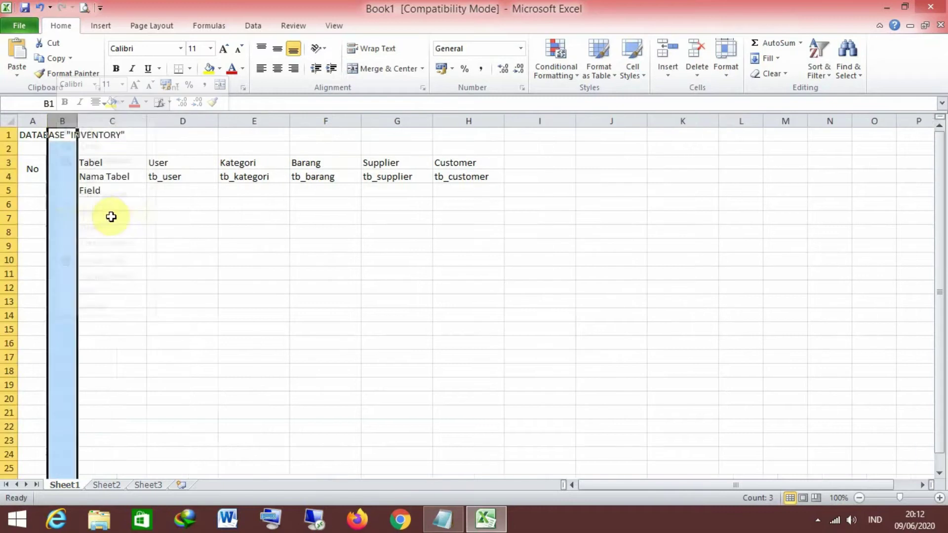
click(111, 217)
Merge and center the empty cells B3:B4 in the new column
click(68, 165)
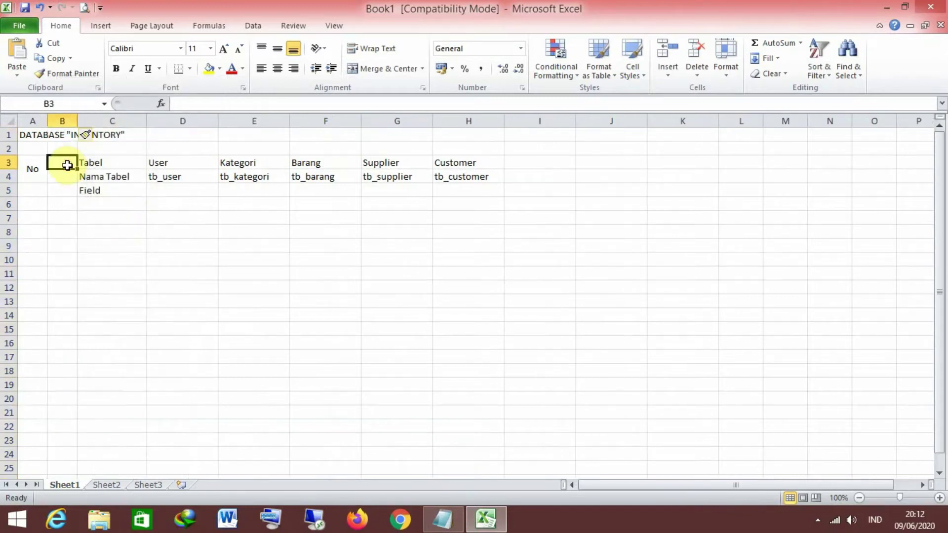
drag(67, 165, 64, 178)
click(378, 69)
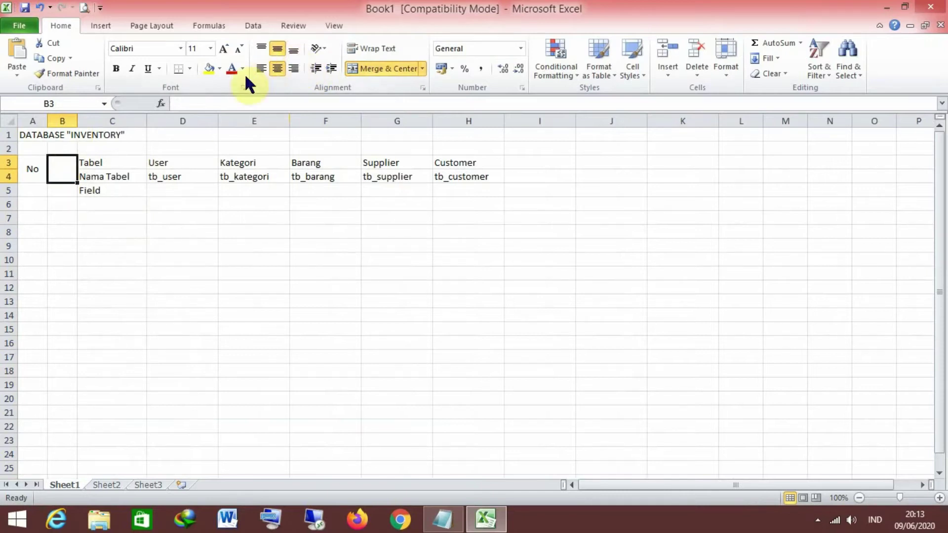
Enter the header Master Data in the merged cell B3 and widen column B to fit it
text(Master Data)
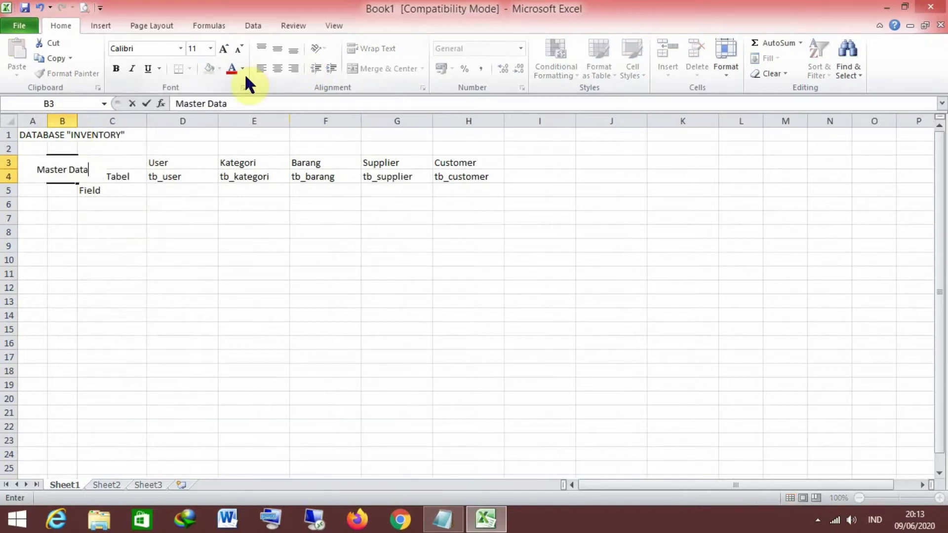
key(Return)
drag(77, 121, 103, 121)
click(140, 192)
click(203, 192)
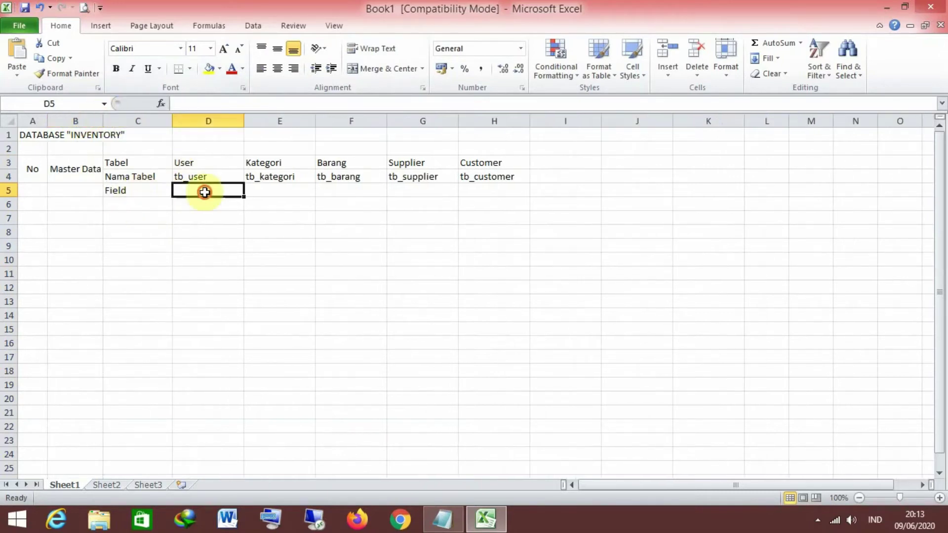
Extend the merged No and Master Data headers down to row 5, as A3:A5 and B3:B5
mouse_move(82, 173)
mouse_down()
mouse_move(76, 167)
mouse_move(82, 184)
mouse_up()
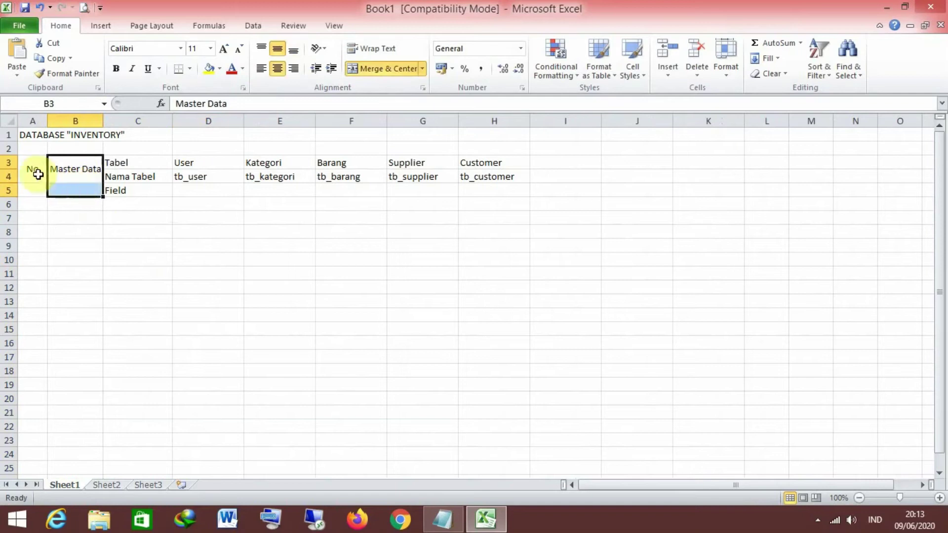
drag(32, 168, 74, 190)
click(368, 69)
click(368, 69)
List the User table's fields in D5:D9 as id_user, nama, usename, password and level
click(191, 190)
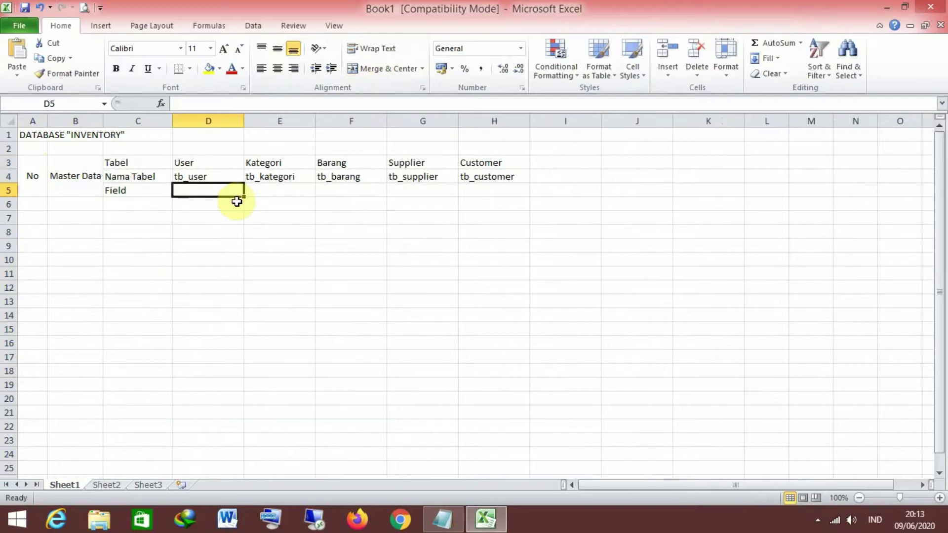
text(id_user)
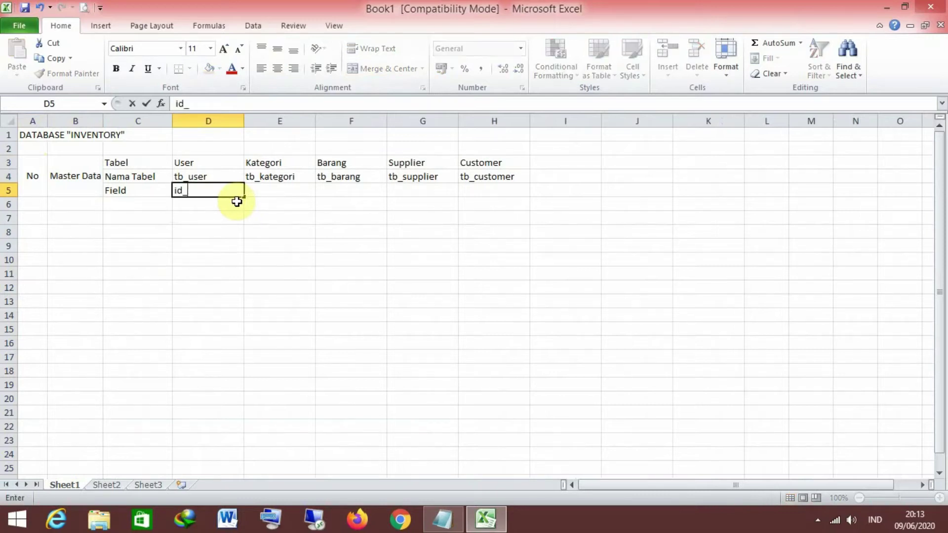
key(Return)
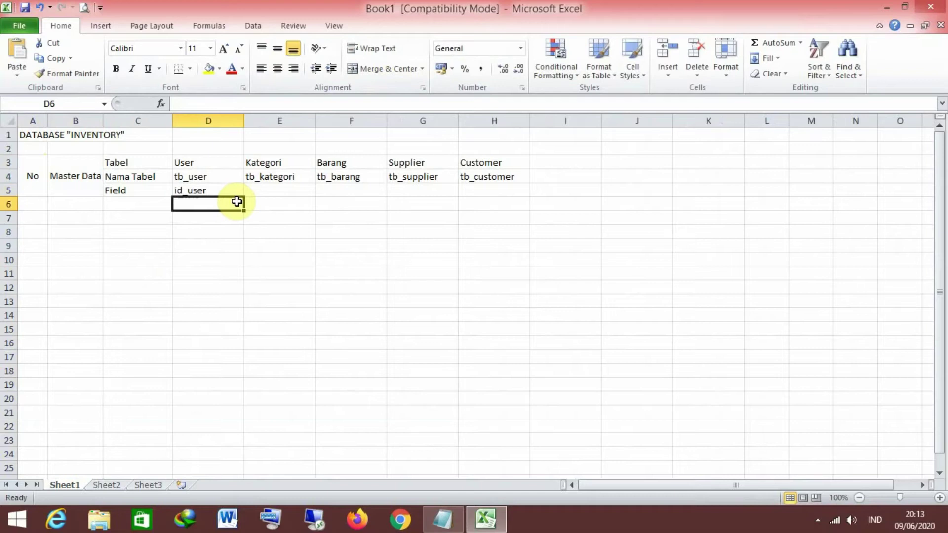
text(nama)
key(Return)
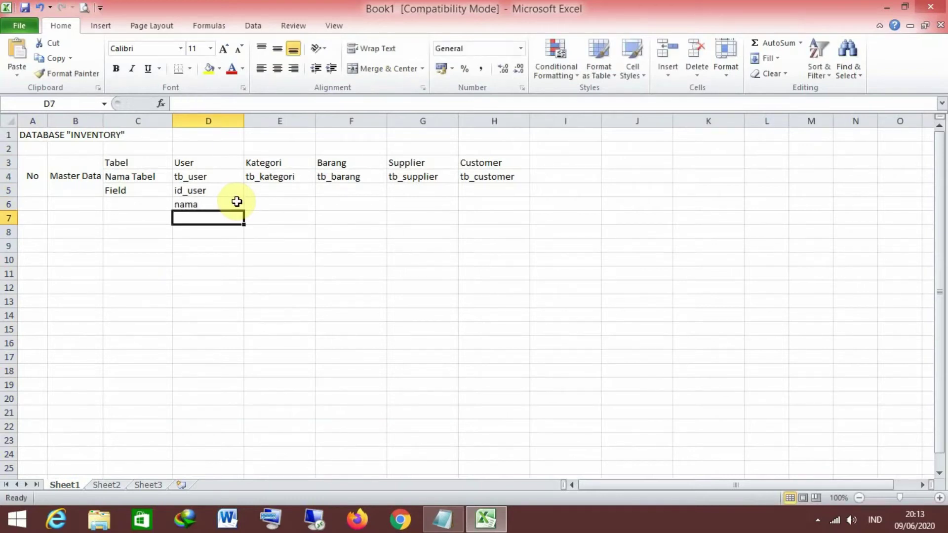
text(usename)
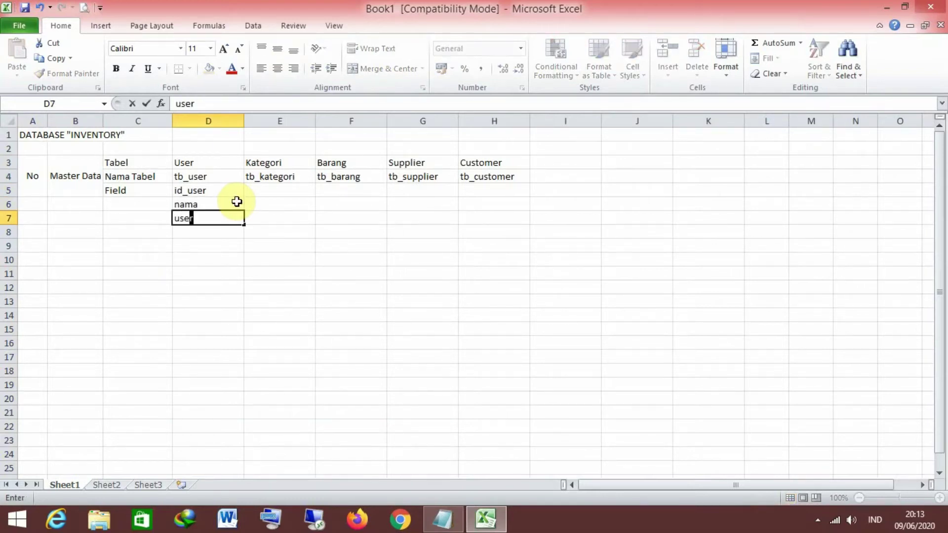
key(Return)
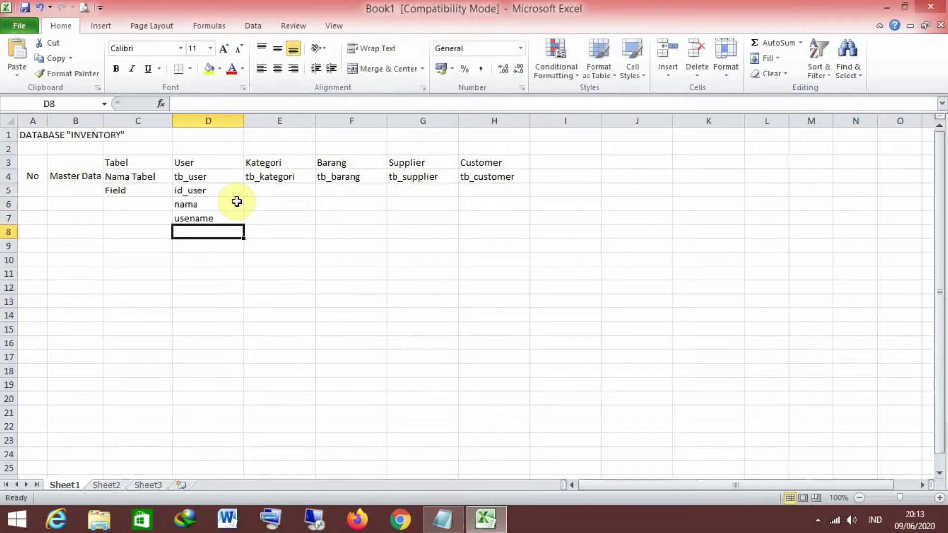
text(password)
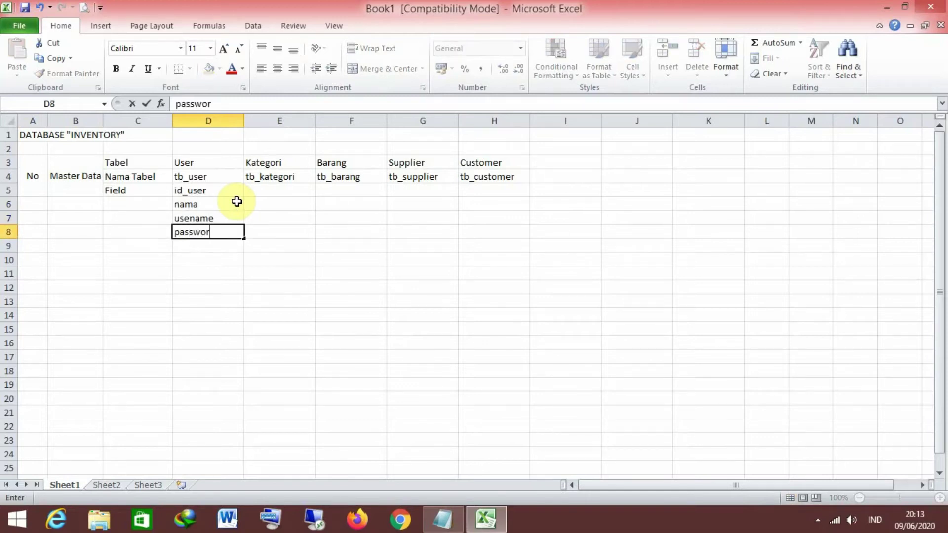
key(Return)
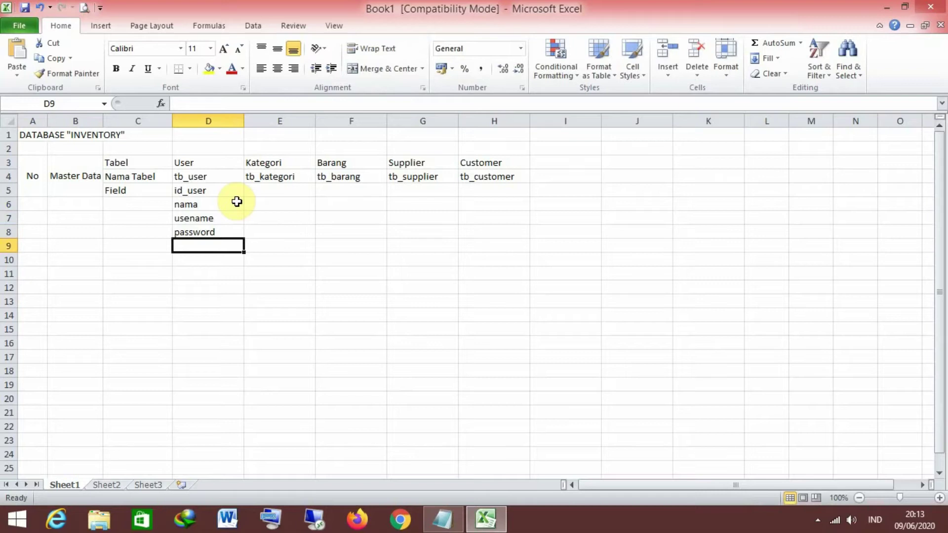
text(level)
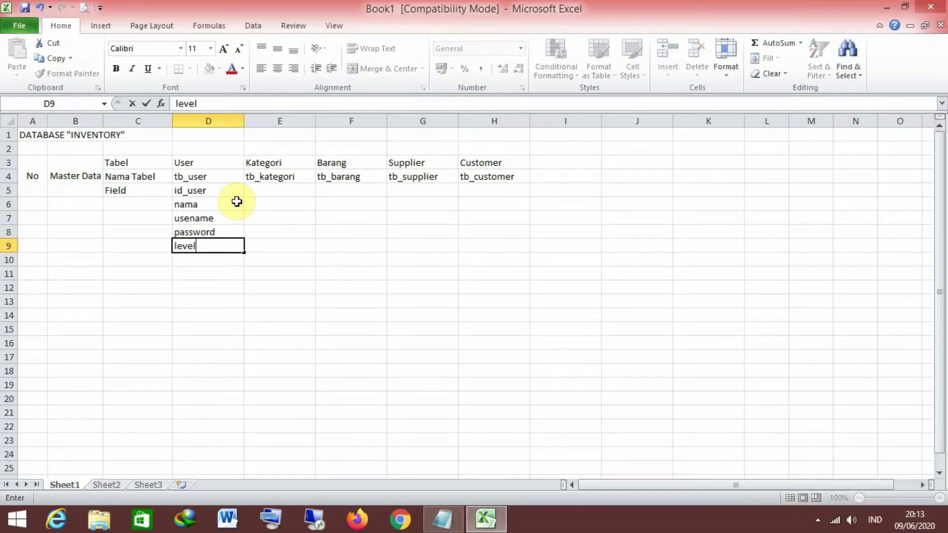
key(Tab)
key(Up)
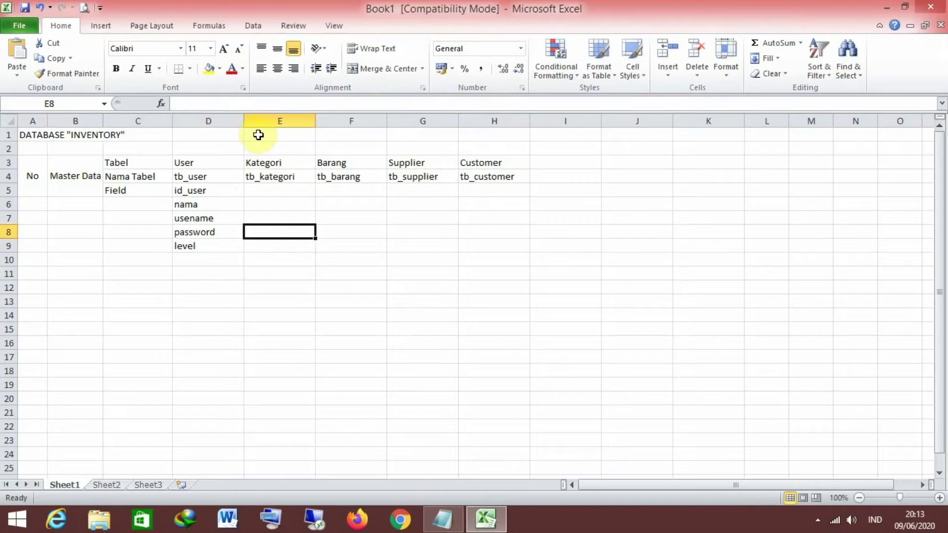
Insert an empty column before the Kategori column and another before the Barang column
click(261, 114)
right_click(257, 118)
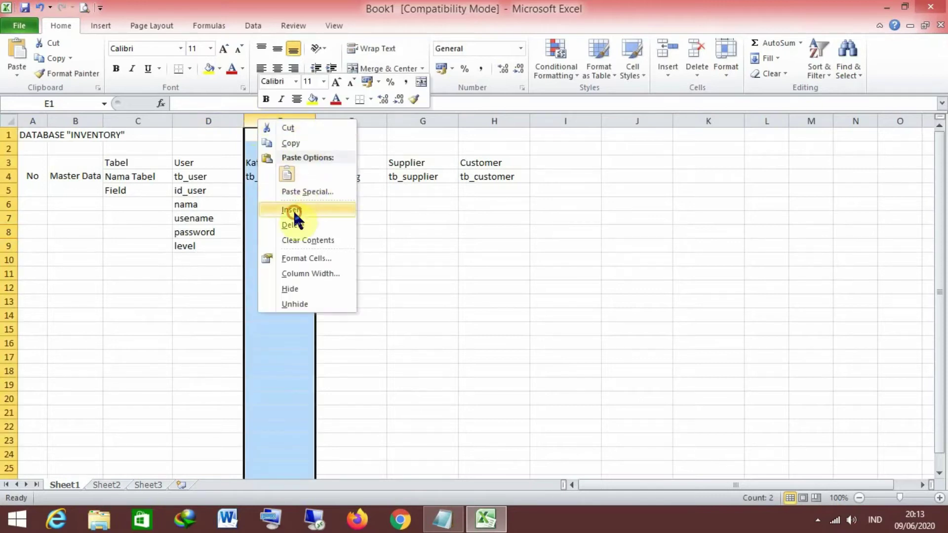
click(297, 215)
click(408, 120)
right_click(411, 122)
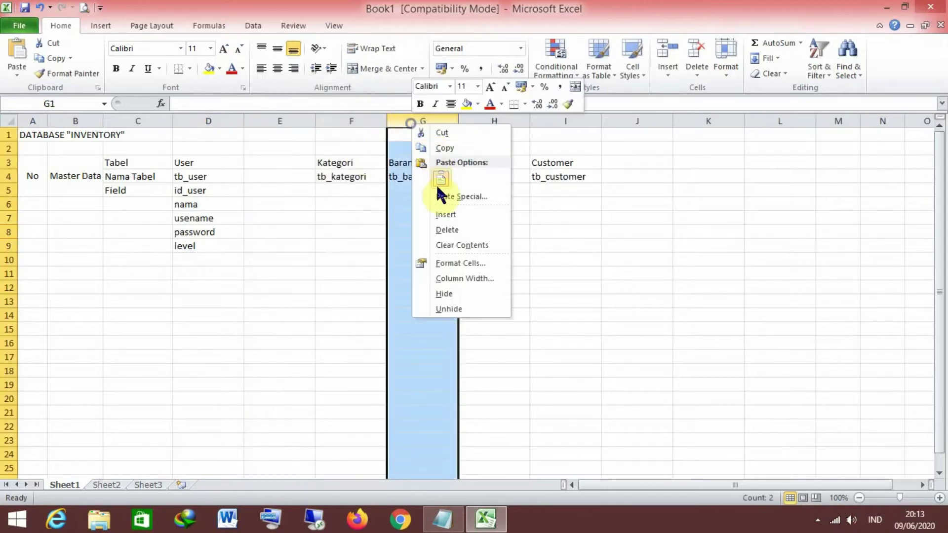
click(442, 216)
Insert an empty column before the Supplier column and another before the Customer column
click(555, 120)
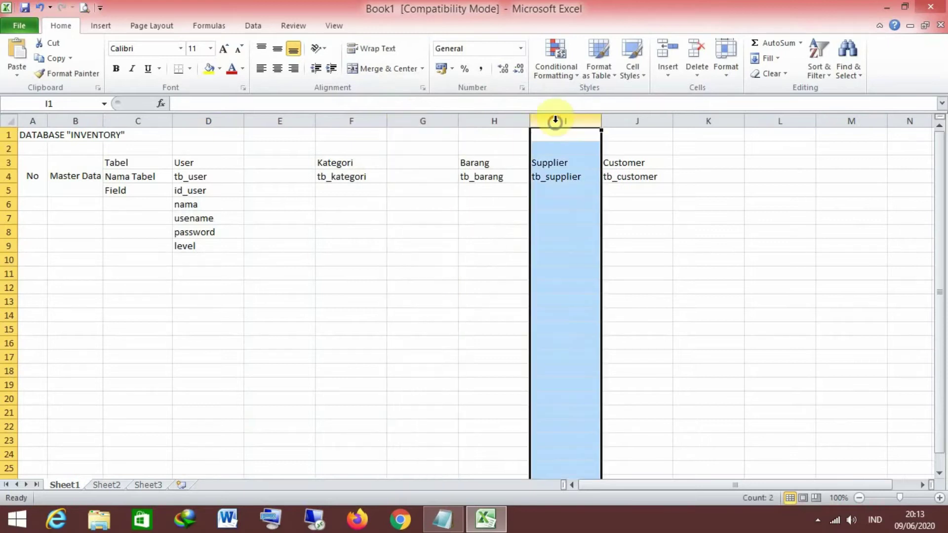
right_click(557, 122)
click(590, 214)
click(681, 121)
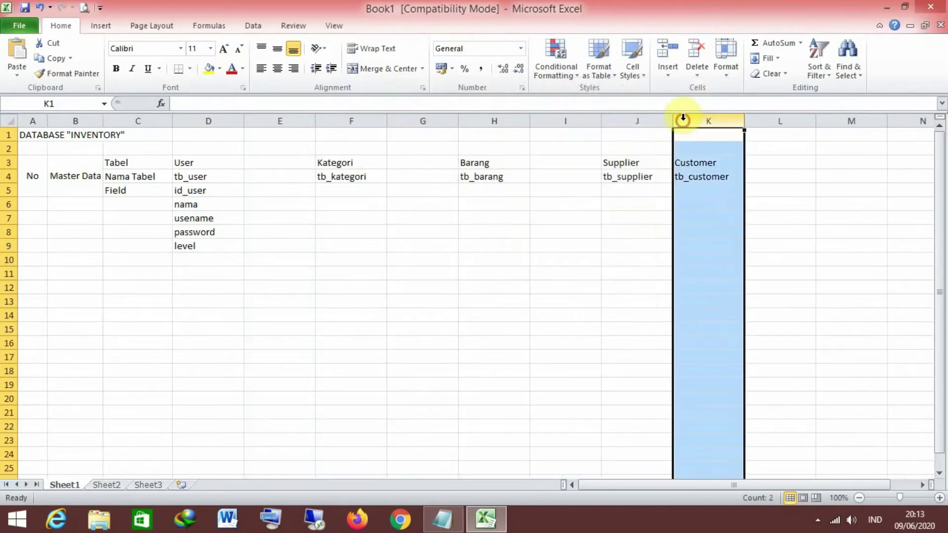
right_click(683, 121)
click(718, 212)
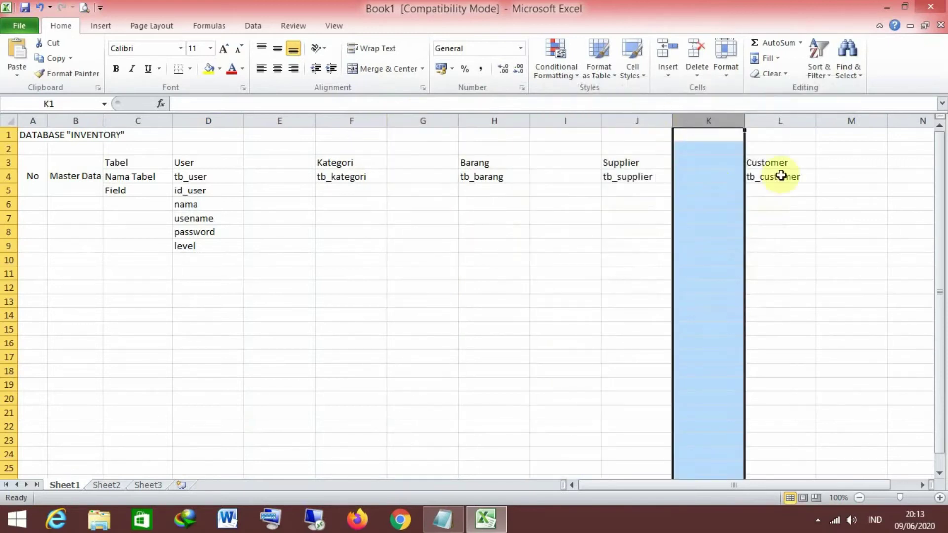
click(846, 124)
Enter the data type int(11) for the id_user field in E5
click(261, 174)
click(261, 163)
click(281, 178)
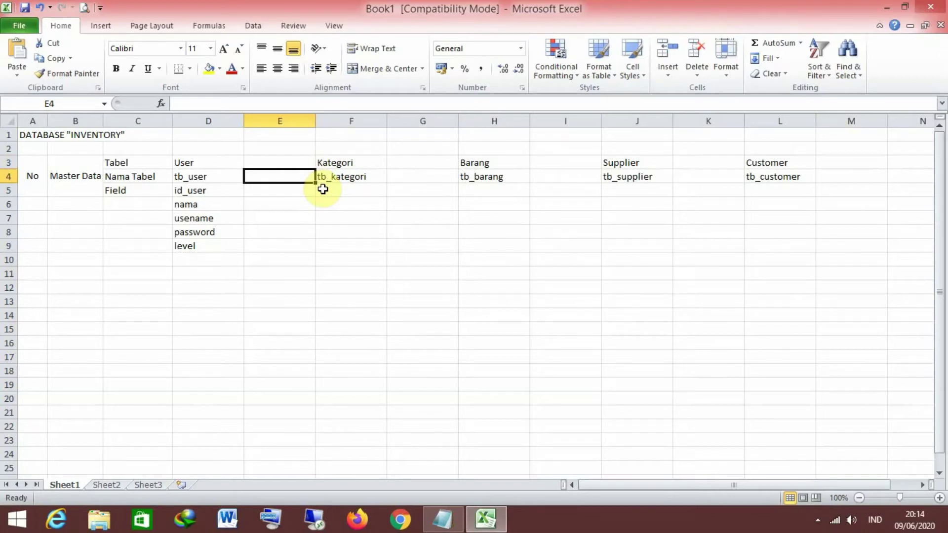
key(Down)
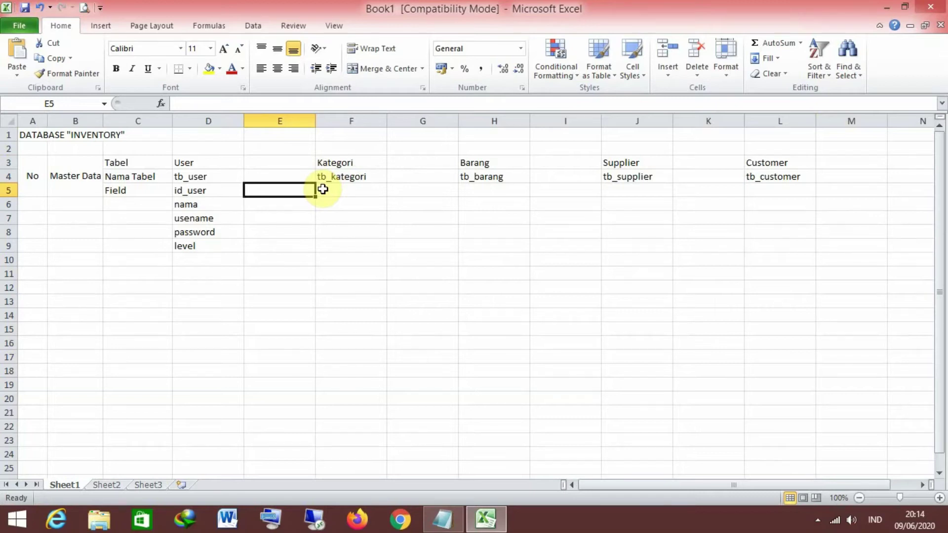
text(int())
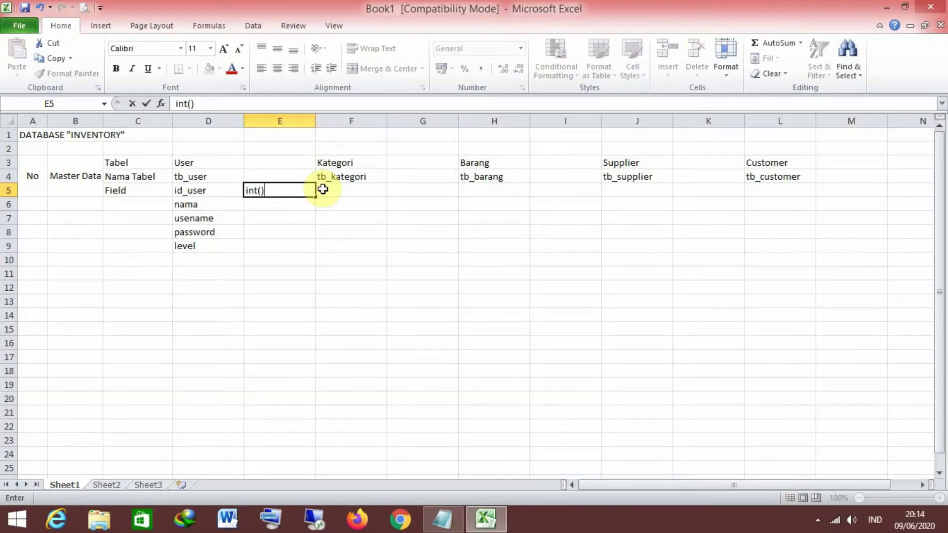
key(Left)
text(11)
key(Return)
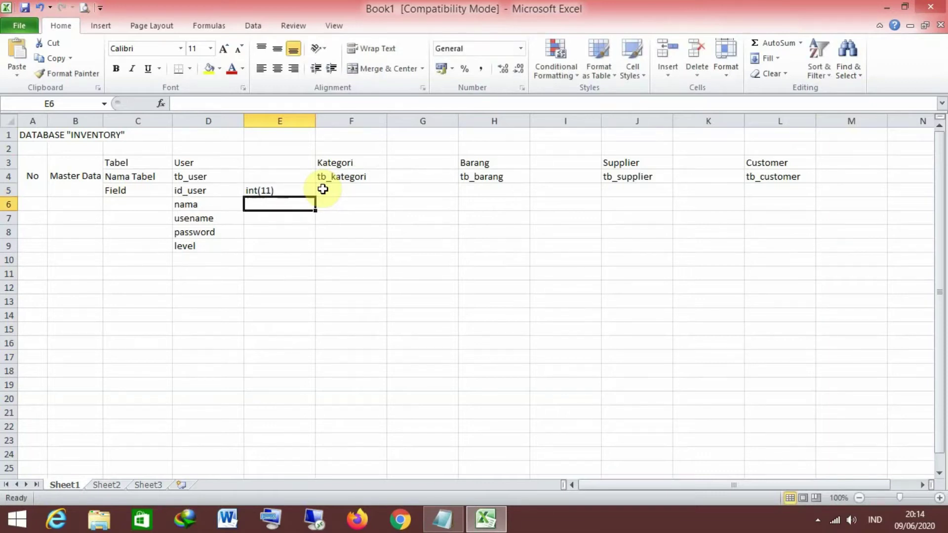
text(nama())
key(BackSpace)
key(BackSpace)
key(BackSpace)
key(BackSpace)
key(BackSpace)
key(BackSpace)
Enter the data type varchar(50) for the nama field in E6
text(varchar)
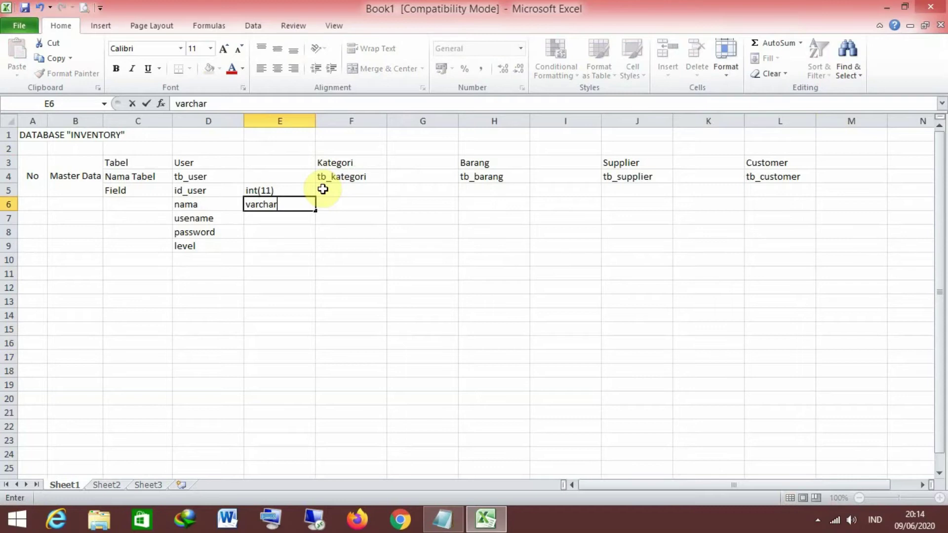
text((50))
key(Return)
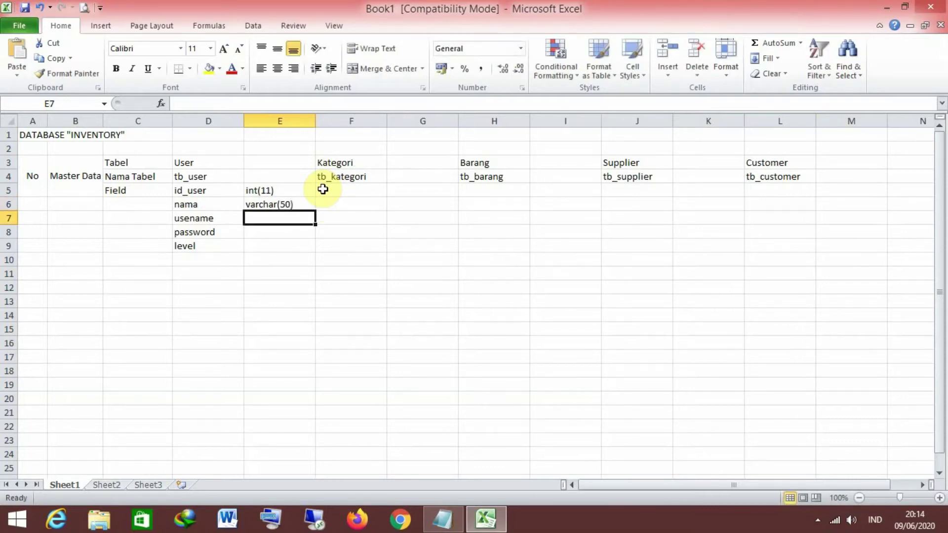
Enter the data type varchar(100) for the usename field in E7
text(varchar(50))
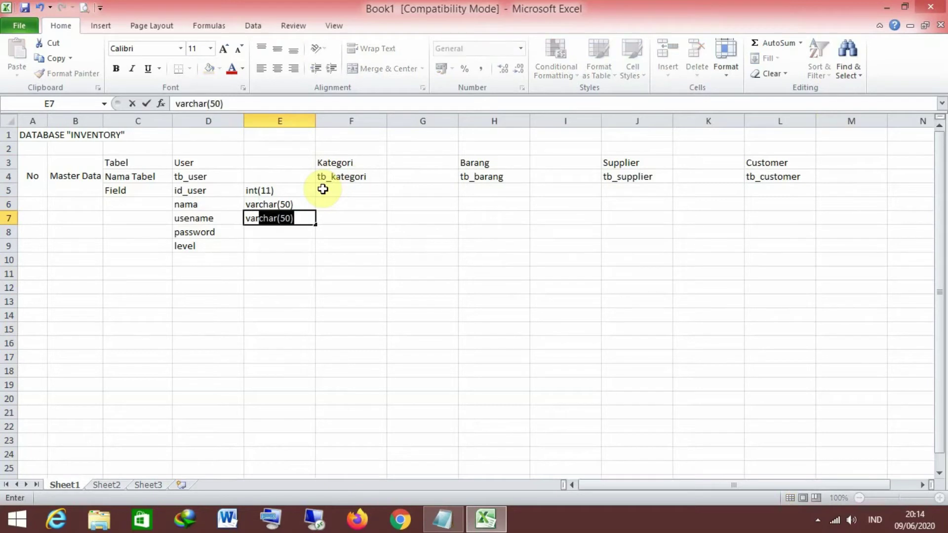
key(Return)
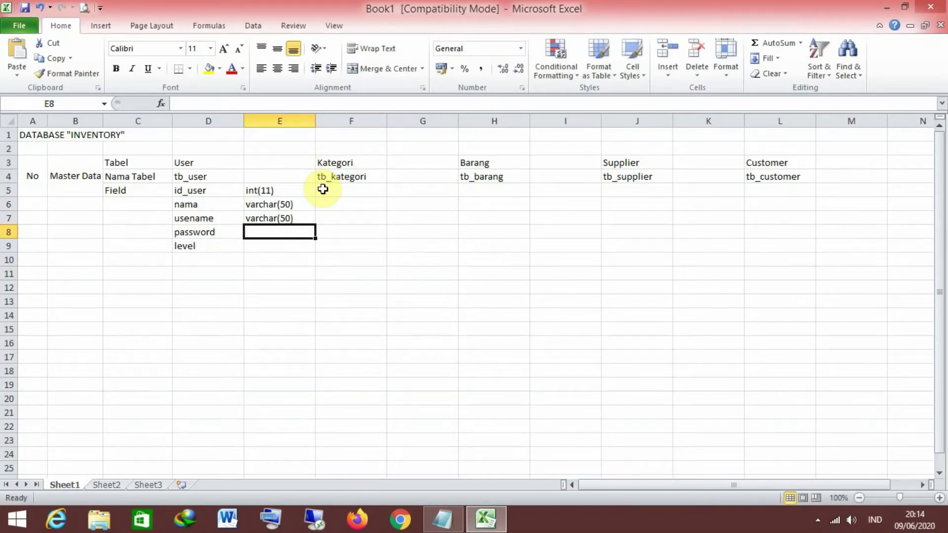
key(Up)
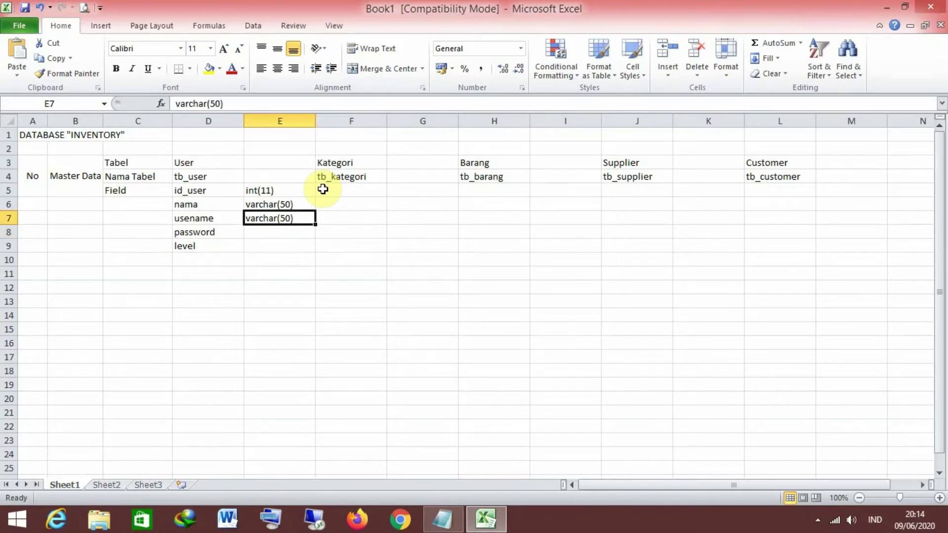
text(b)
key(BackSpace)
text(varc)
key(BackSpace)
text(rchar(100))
key(Return)
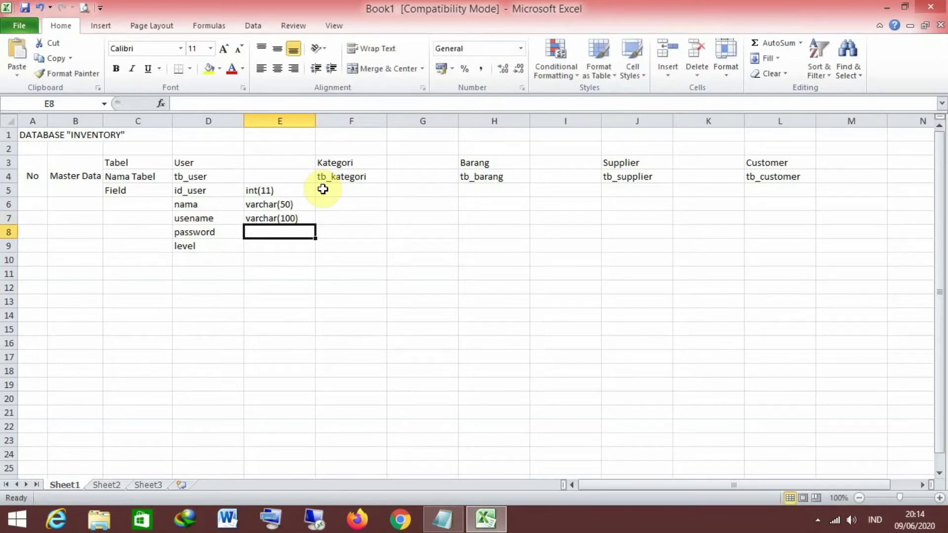
Enter the data types varchar(150) for the password field in E8 and varchar(100) for the level field in E9
text(varchar(1)
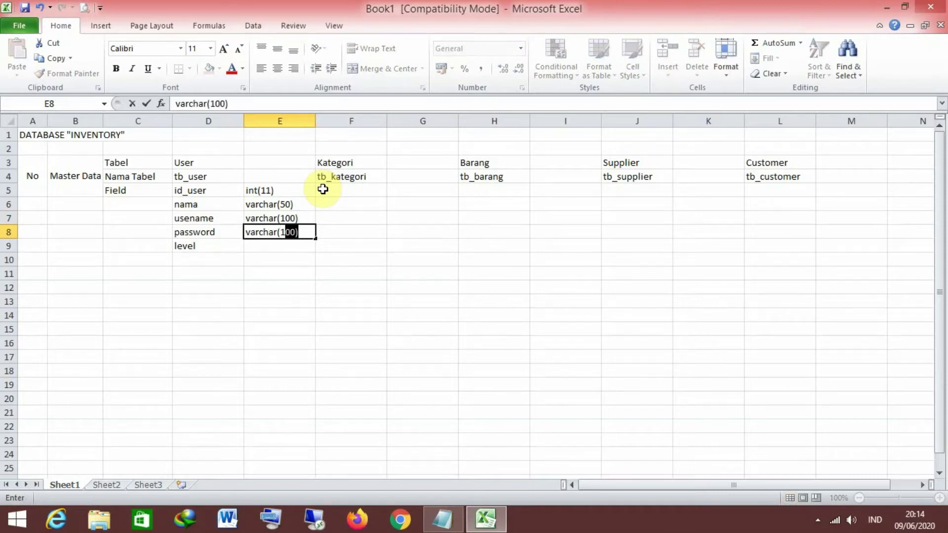
text(50))
key(Return)
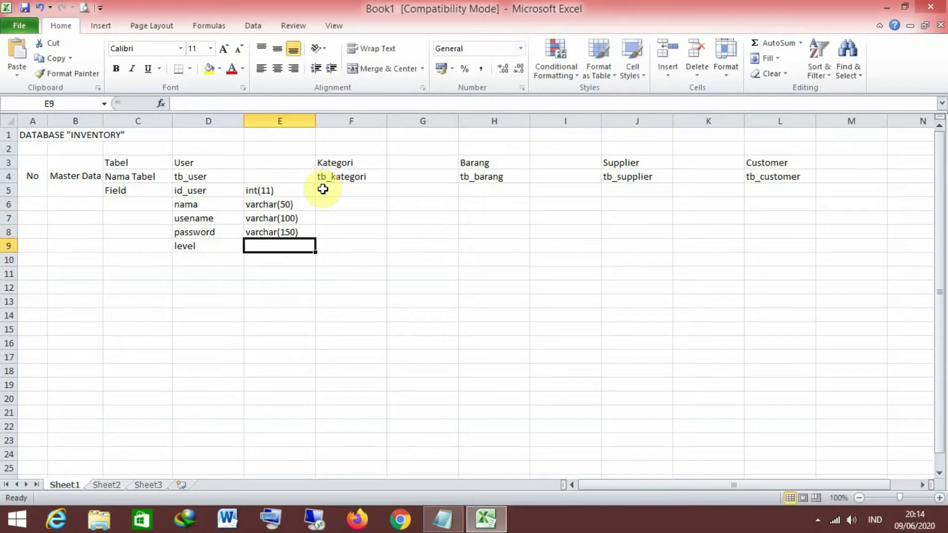
text(varcha)
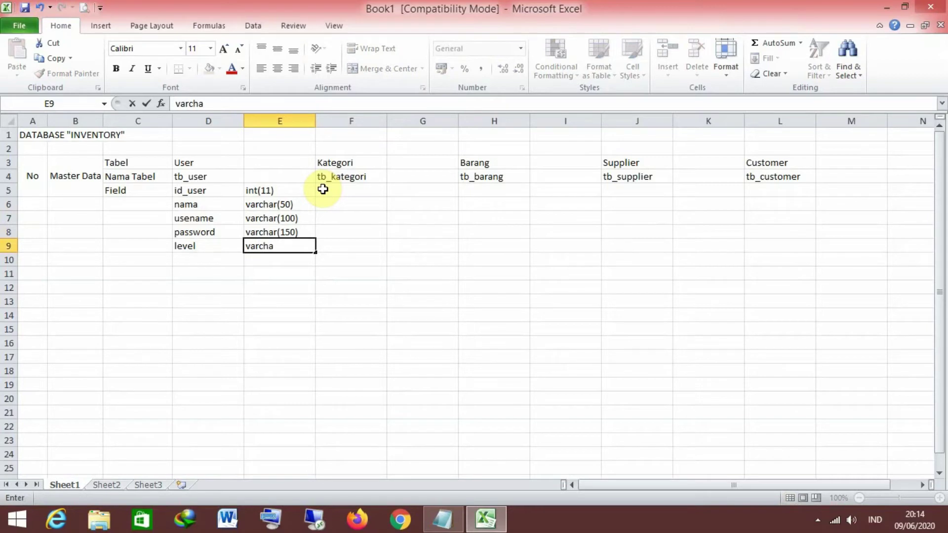
key(BackSpace)
text(ar(100))
key(Tab)
Enter id_kategori in F5 as the first field of the Kategori table
key(Up)
key(Up)
key(Up)
key(Up)
key(Up)
key(Down)
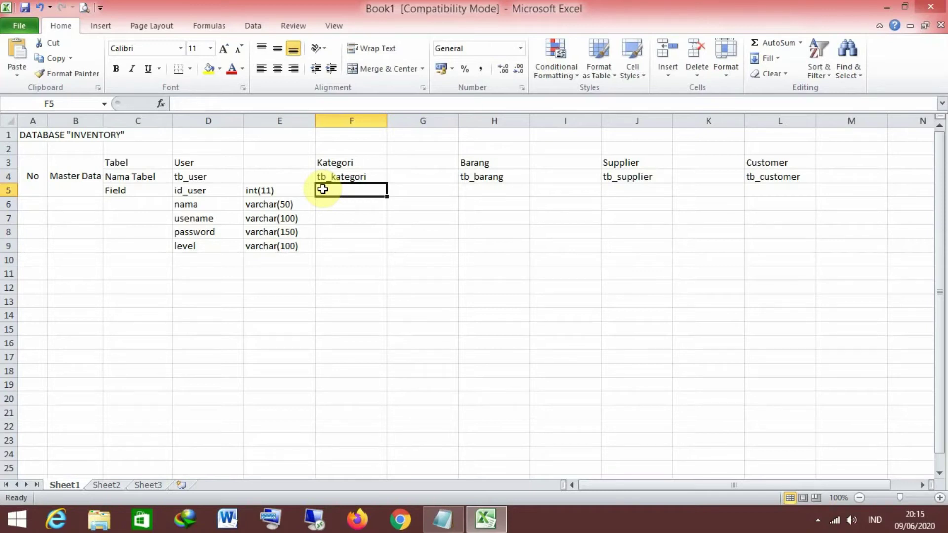
text(id)
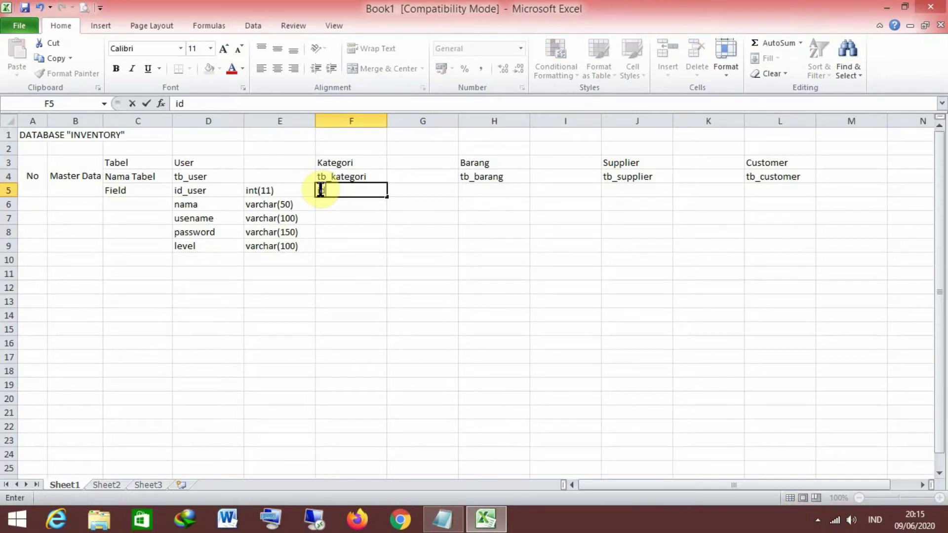
text(_kategori)
key(Return)
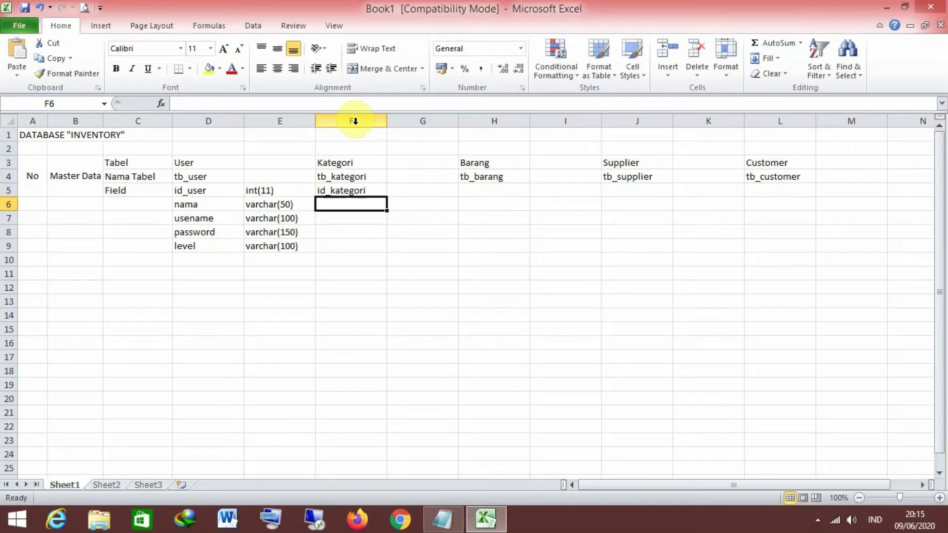
key(Up)
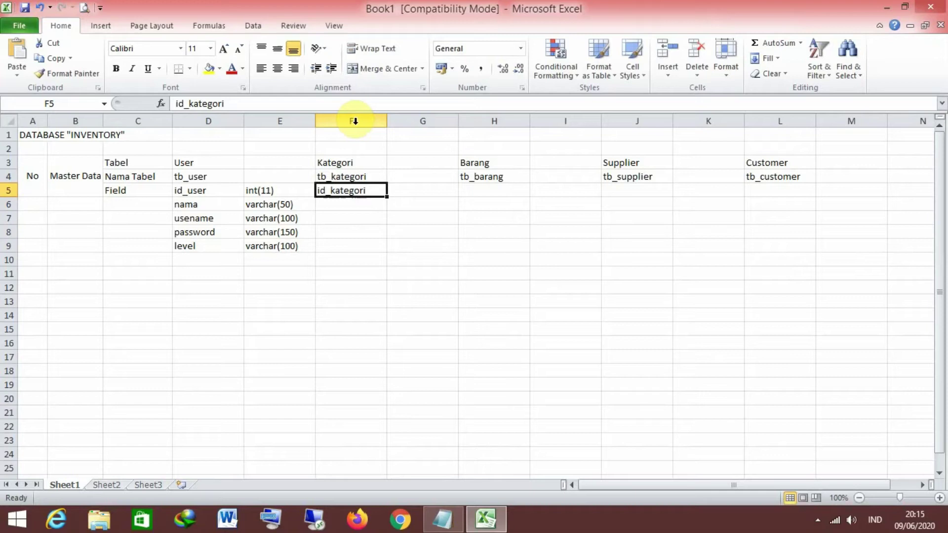
Enter the Kategori table fields kode_kategori in F6 and nama_kategori in F7
key(Down)
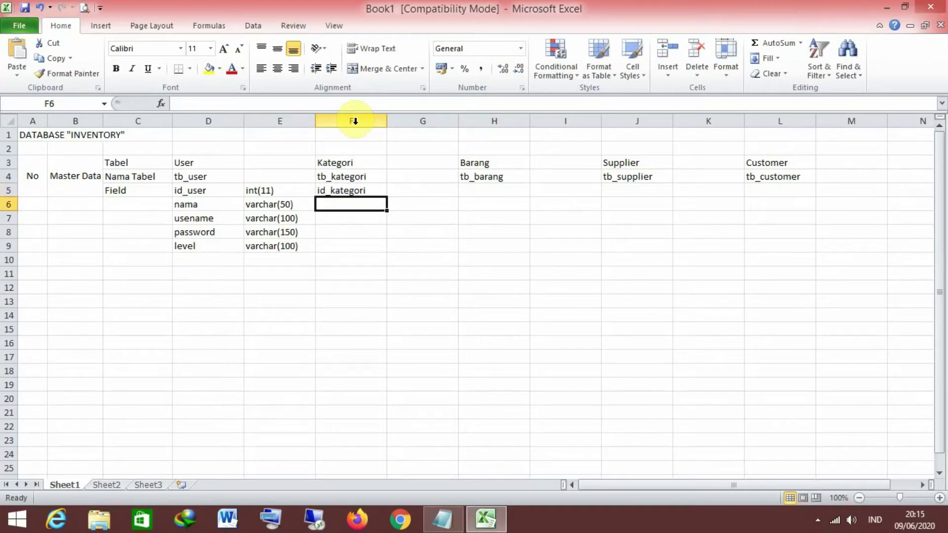
text(kode)
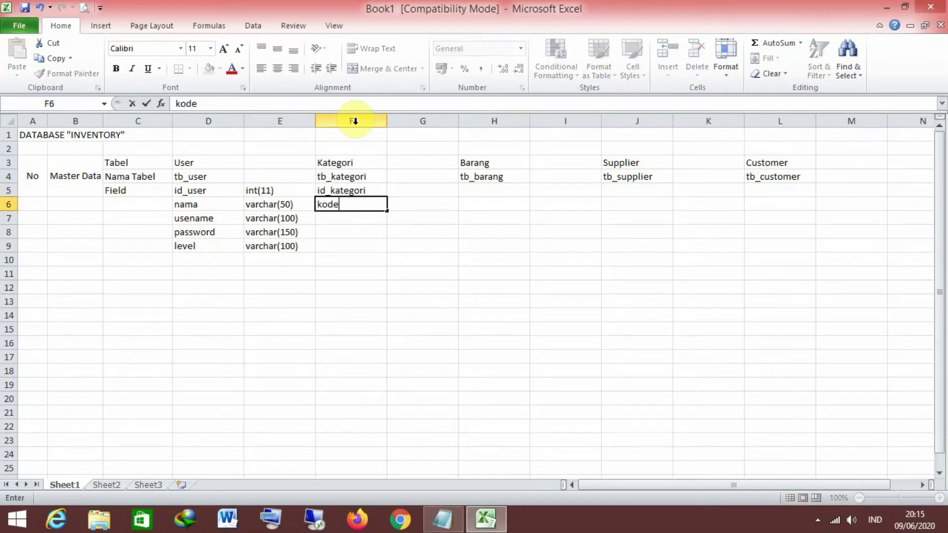
text(_kategori)
key(Return)
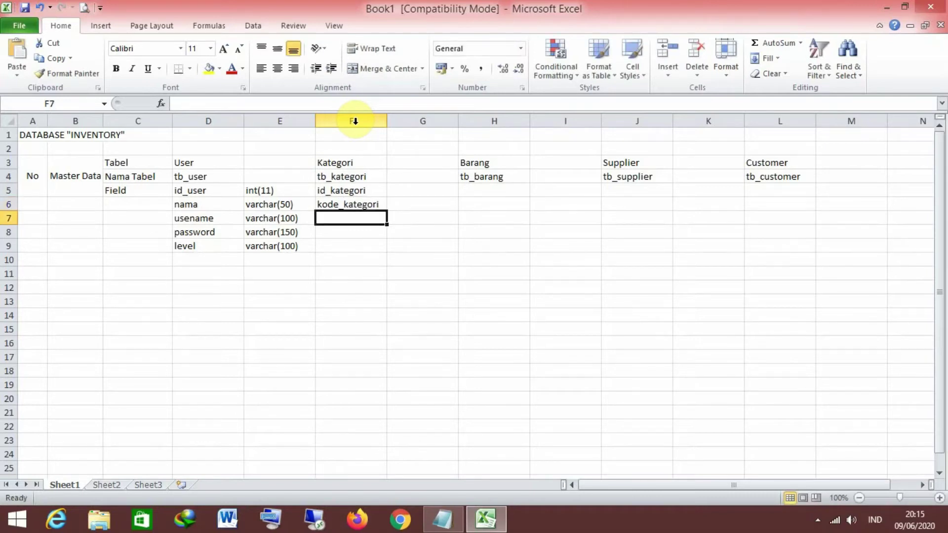
text(nama)
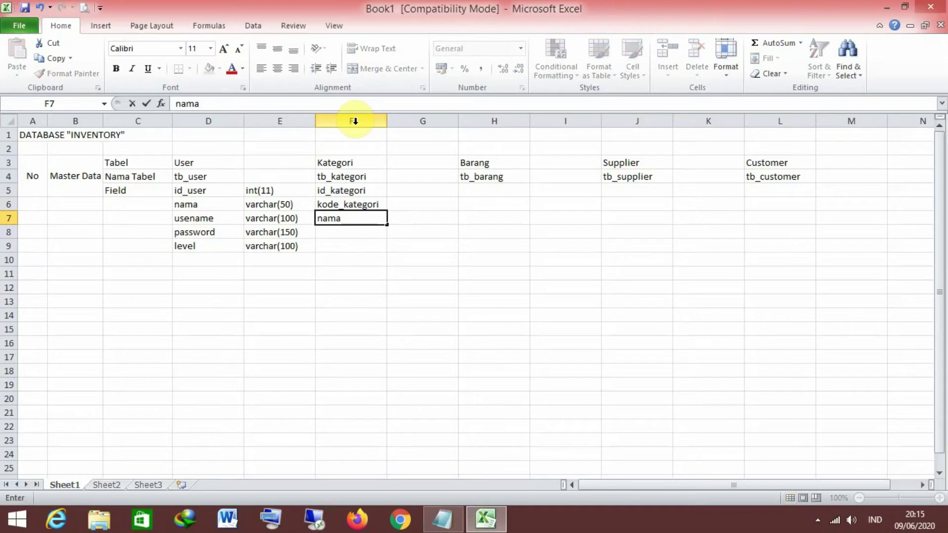
text(_kategori)
key(Return)
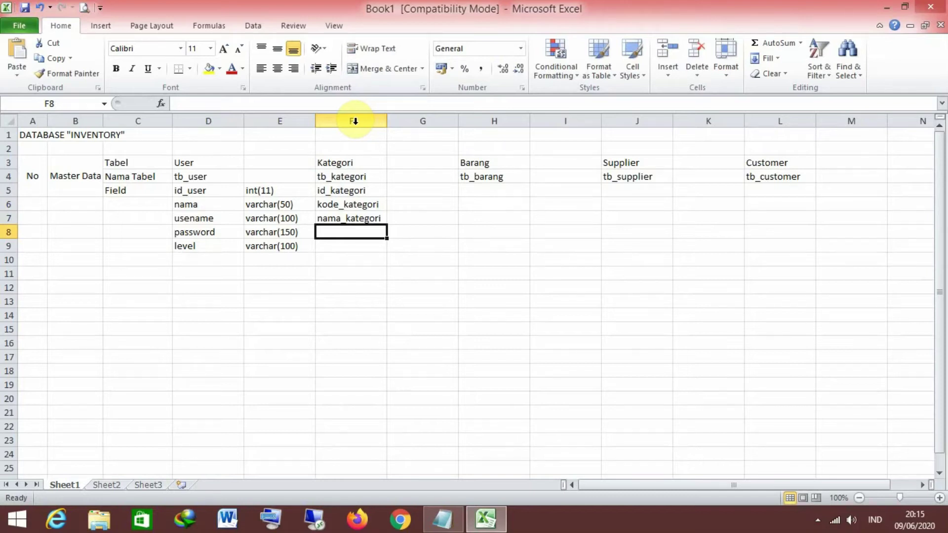
text(keterangan)
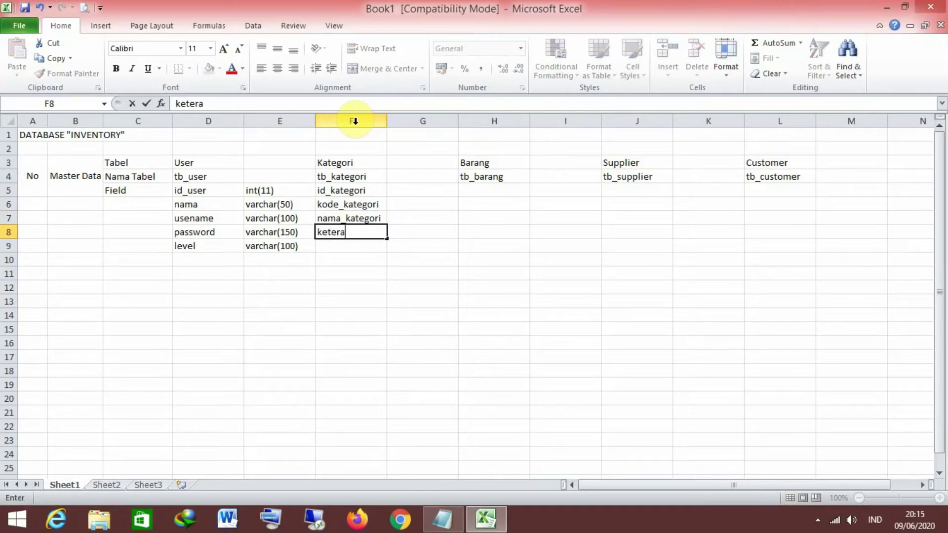
key(BackSpace)
key(BackSpace)
key(BackSpace)
key(BackSpace)
key(BackSpace)
key(BackSpace)
key(BackSpace)
key(BackSpace)
key(BackSpace)
key(BackSpace)
key(Return)
Enter the data type int(11) for the id_kategori field in G5
key(Right)
key(Up)
key(Up)
key(Up)
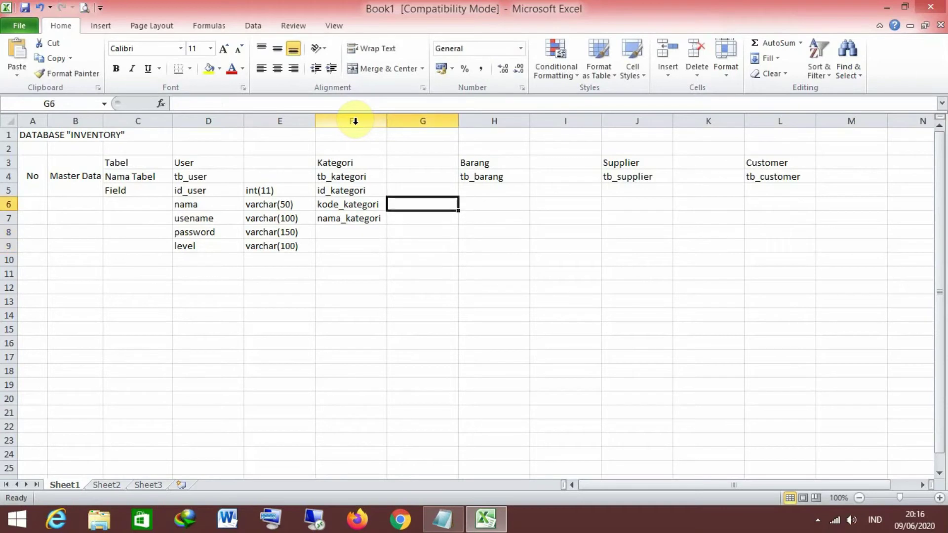
key(Up)
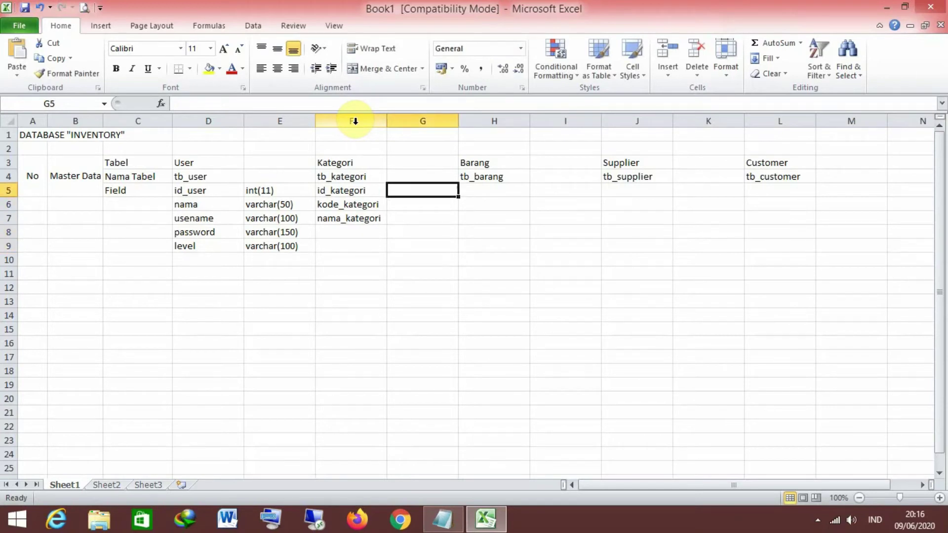
text(int)
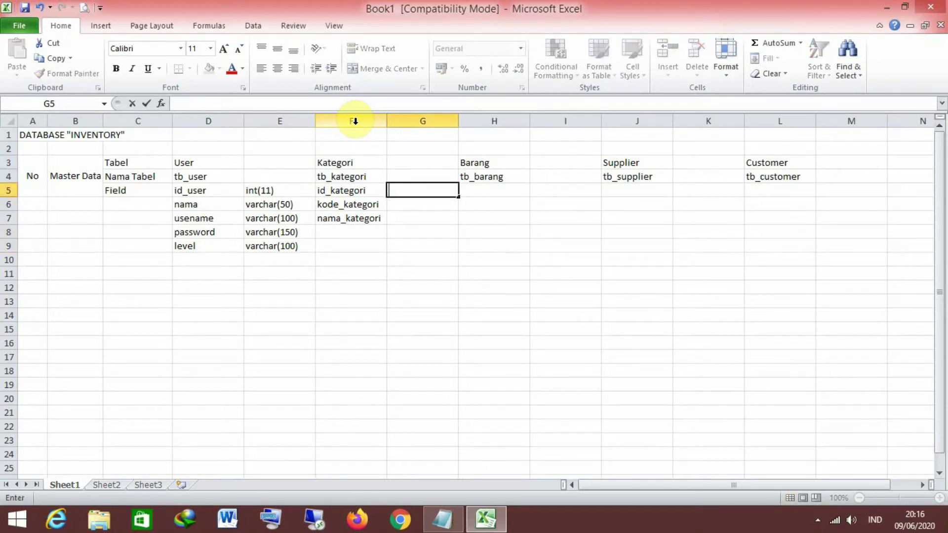
text((11))
key(Return)
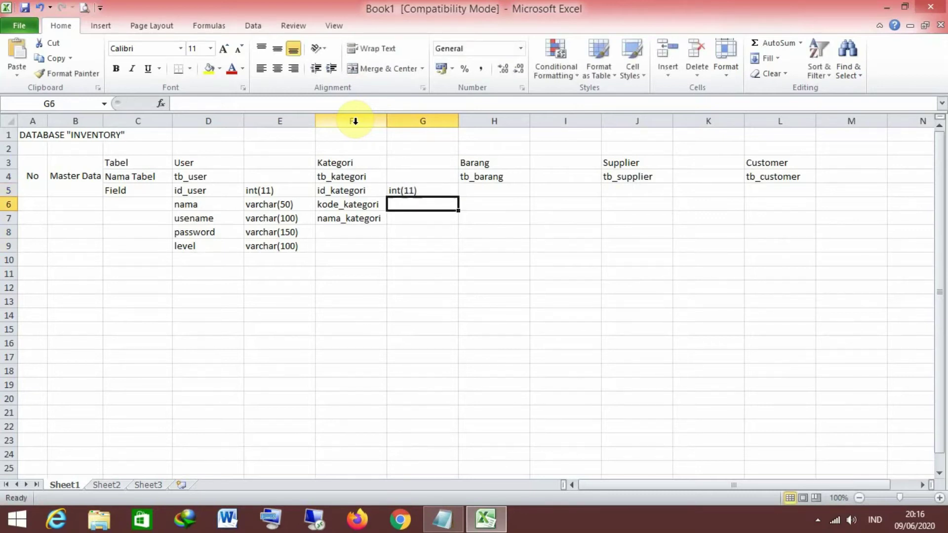
Enter the data type varchar(50) for the kode_kategori field in G6
text(aver)
key(BackSpace)
key(BackSpace)
key(BackSpace)
key(BackSpace)
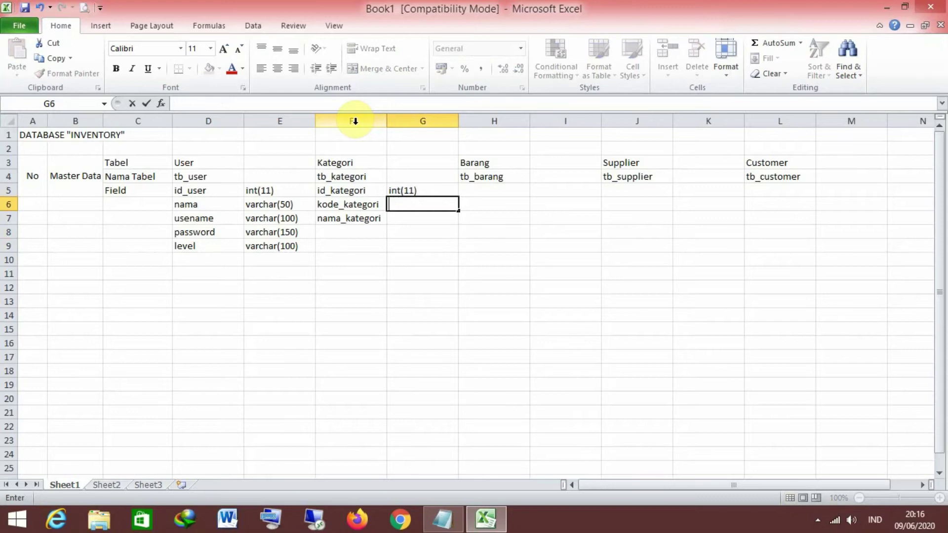
text(varchar()
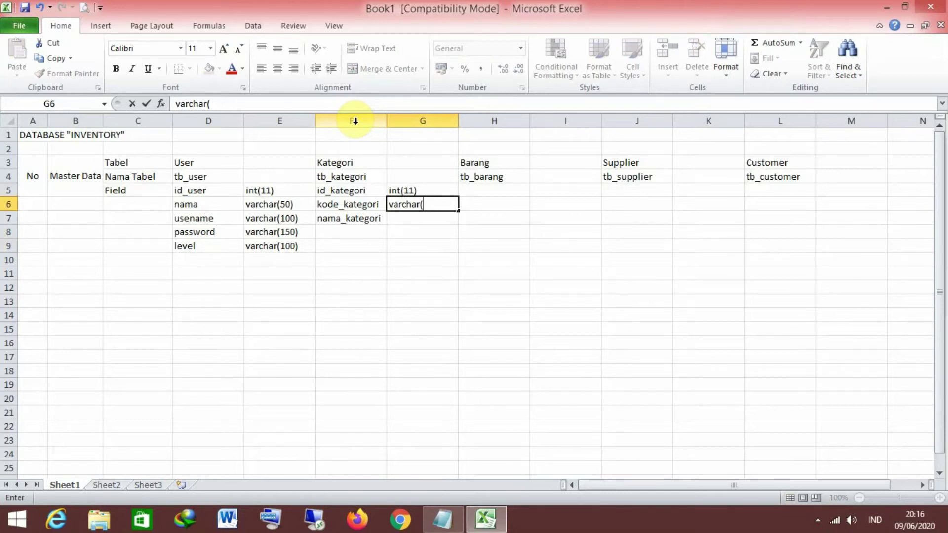
text(50))
key(Return)
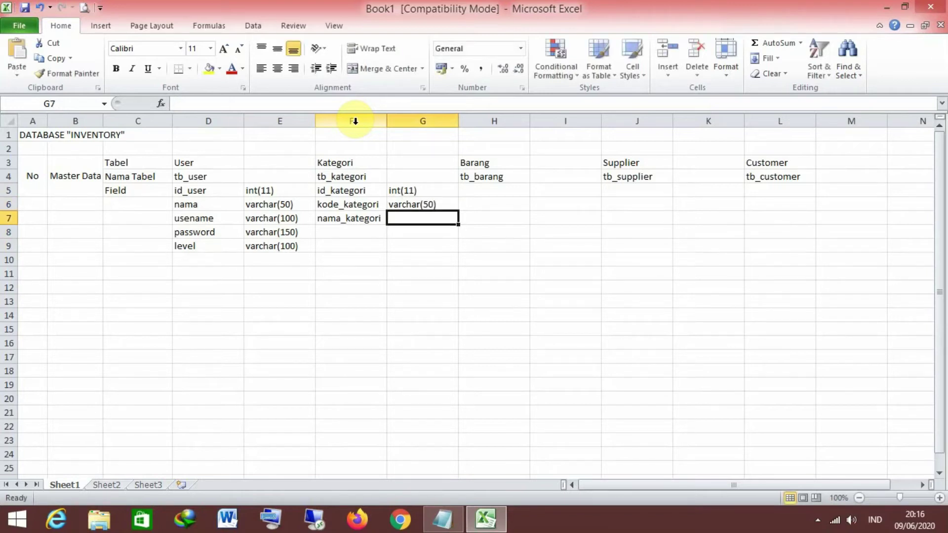
Enter the data type varcha(255) for the nama_kategori field in G7
text(varcha)
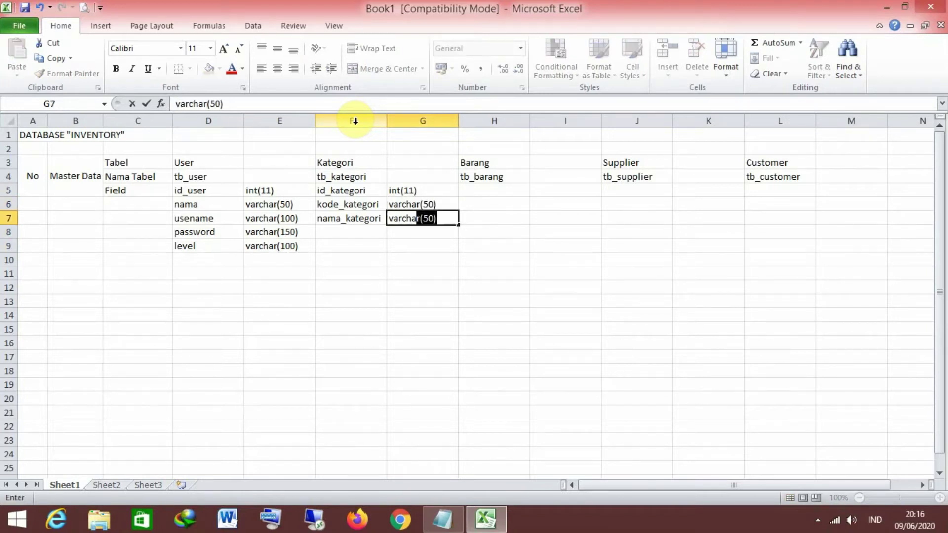
text((255))
key(Return)
Enter id_barang in H5 as the first field of the Barang table
key(Right)
key(Up)
key(Up)
key(Up)
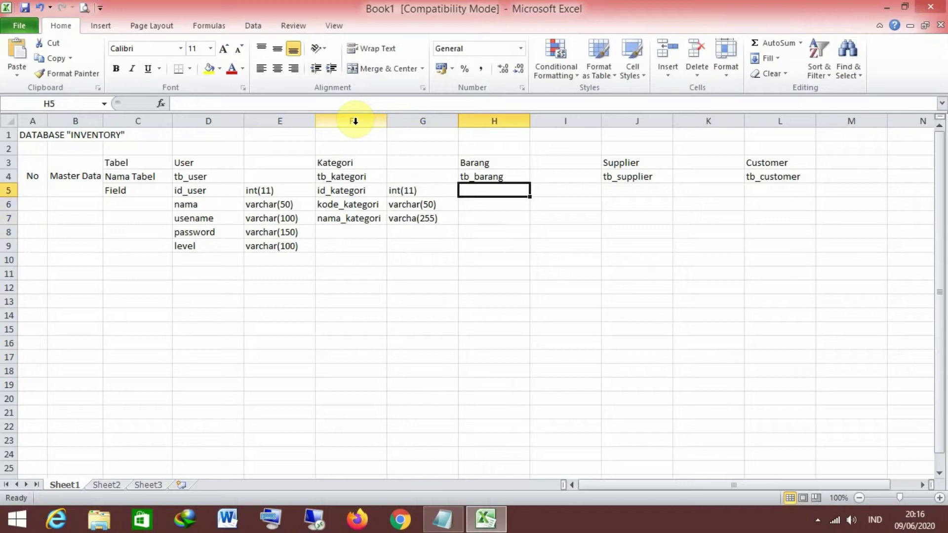
text(id_barang(11)
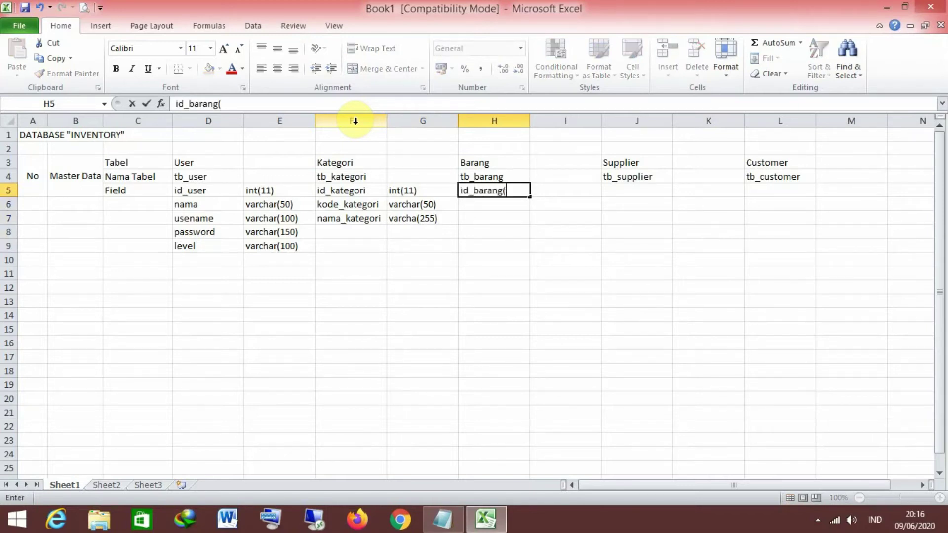
key(BackSpace)
key(BackSpace)
key(BackSpace)
key(Return)
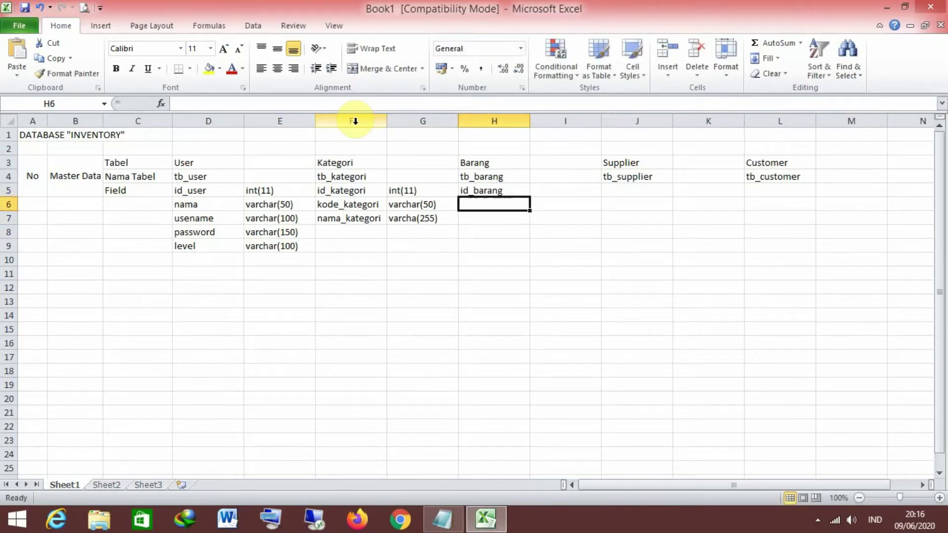
Enter the Barang table fields kode_barang in H6 and nama_barang in H7
text(kode_barang)
key(Return)
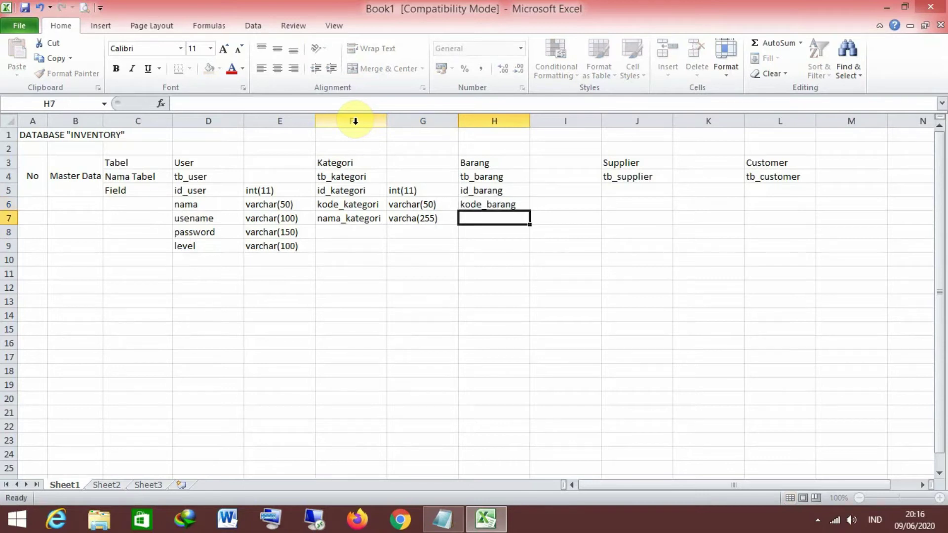
text(nama_barang)
key(Return)
Enter the Barang table fields kode_kategori in H8 and jumlah_barang in H9
text(kode_kategori)
key(Return)
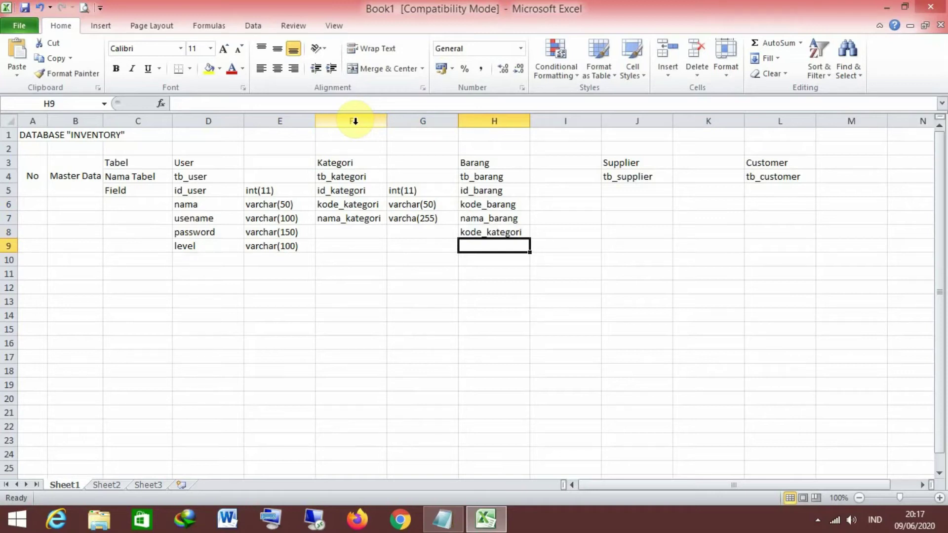
text(jumla)
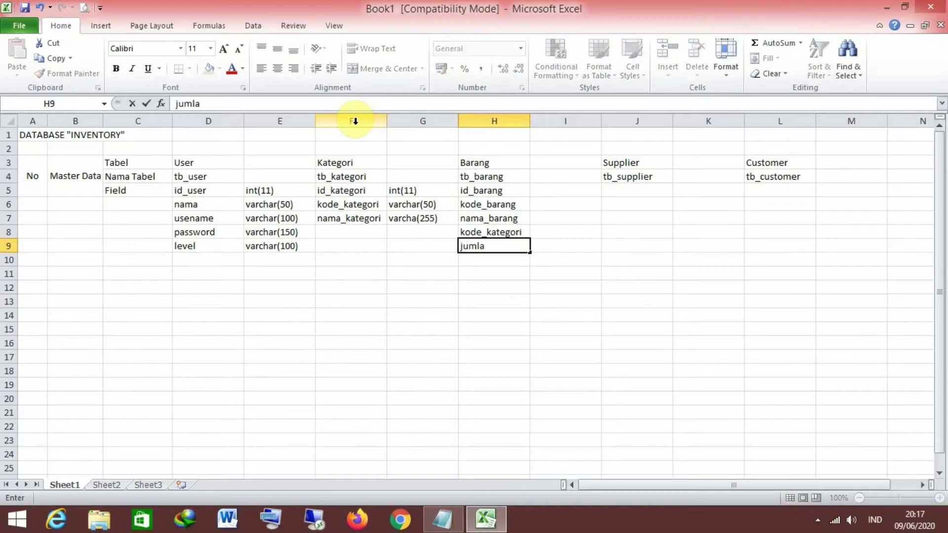
text(h_barang)
key(Return)
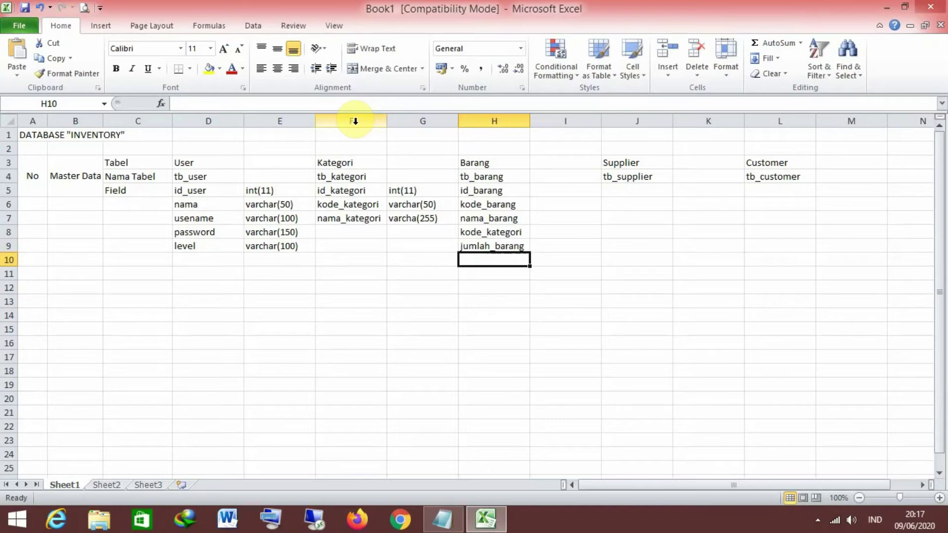
Enter the data type int(11) for the id_barang field in I5
key(Right)
key(Up)
key(Up)
key(Up)
key(Up)
key(Up)
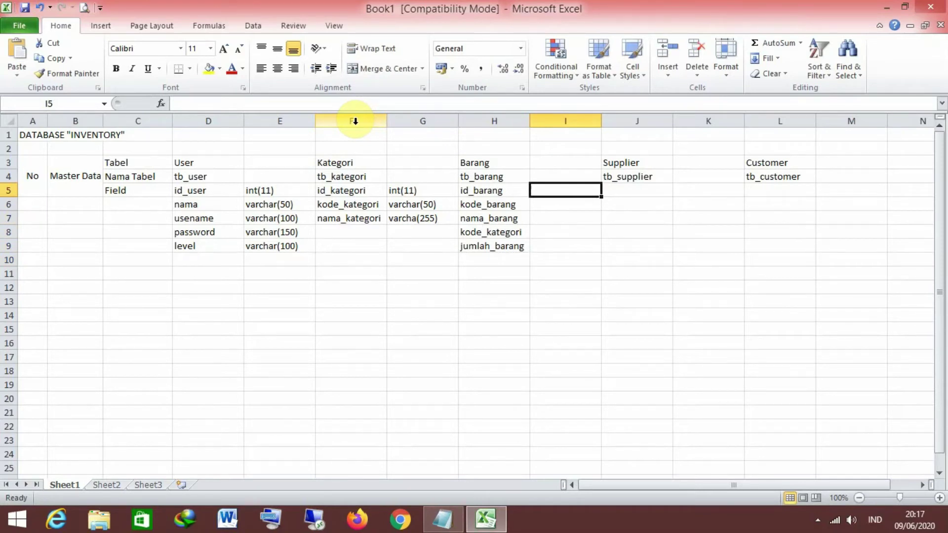
text(in)
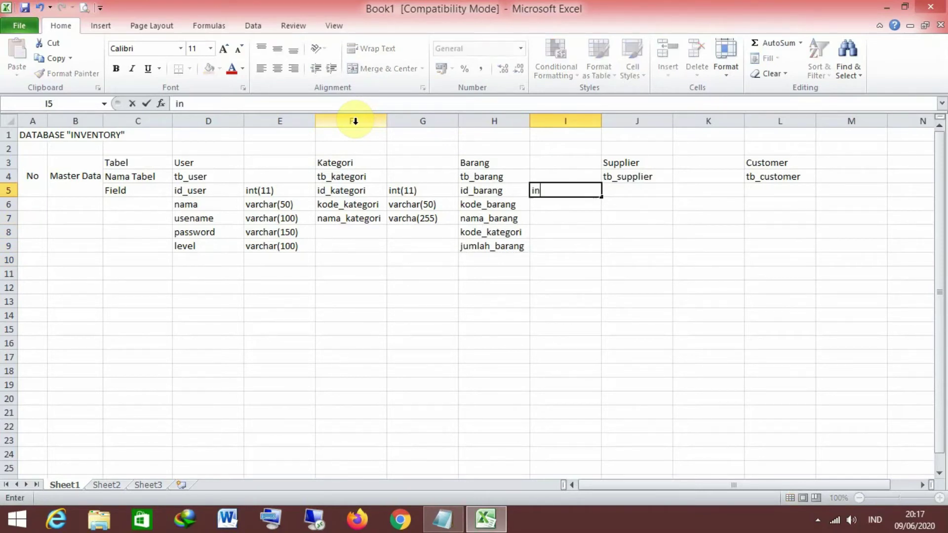
text(t(11))
key(Return)
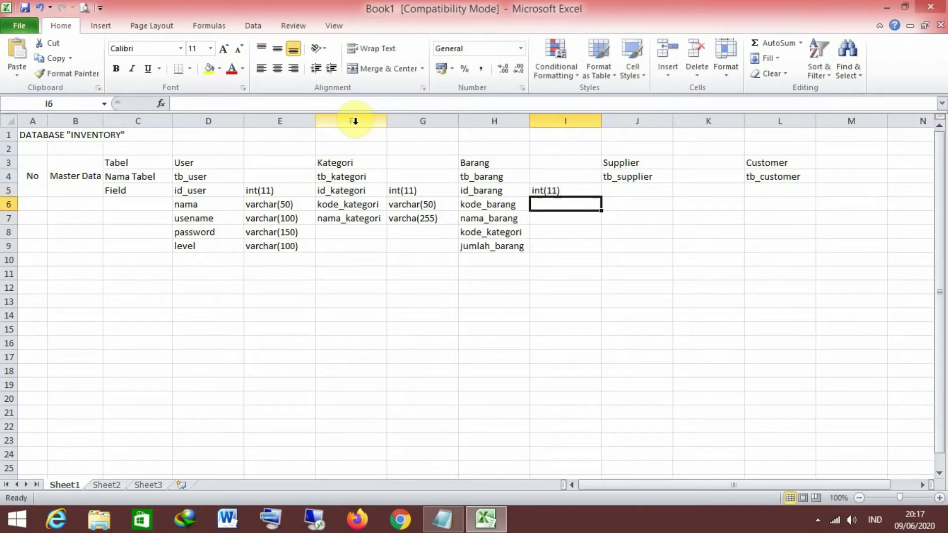
Enter the data types varchar(50) for the kode_barang field in I6 and varchar(255) for the nama_barang field in I7
text(varcha)
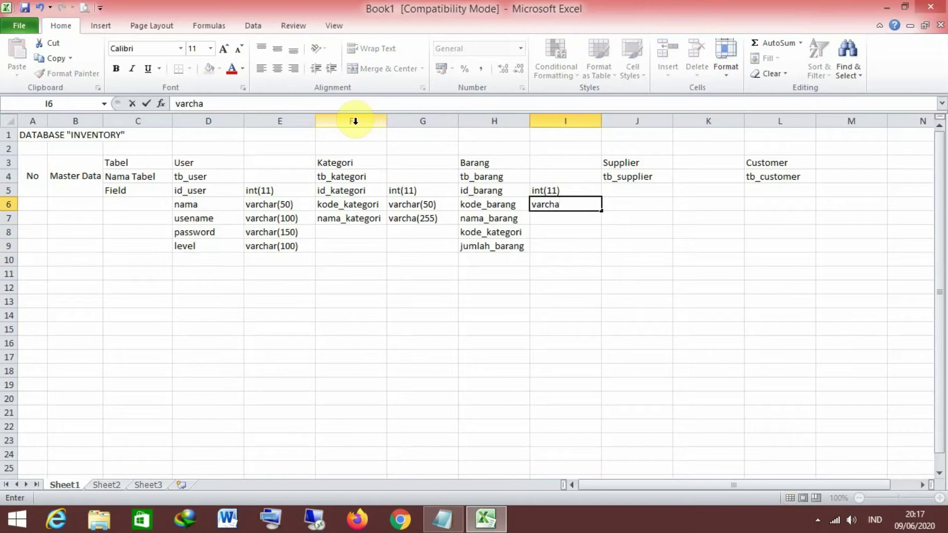
text((50))
key(Return)
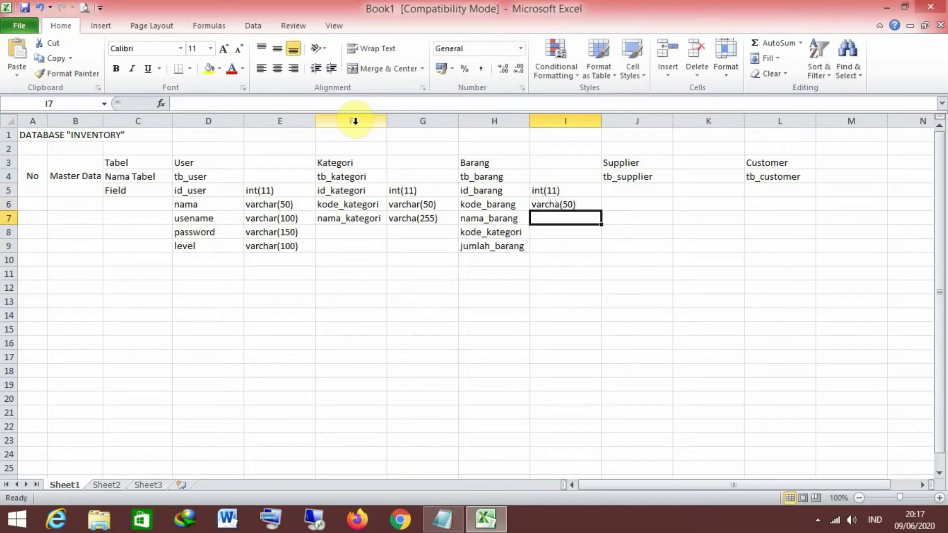
key(Up)
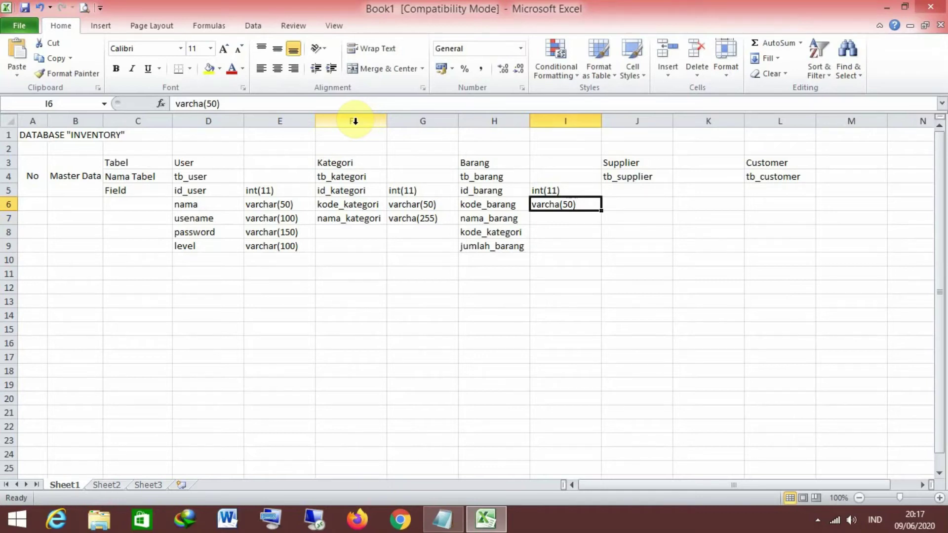
key(F2)
key(Left)
key(Left)
key(Left)
key(Left)
text(r)
key(Return)
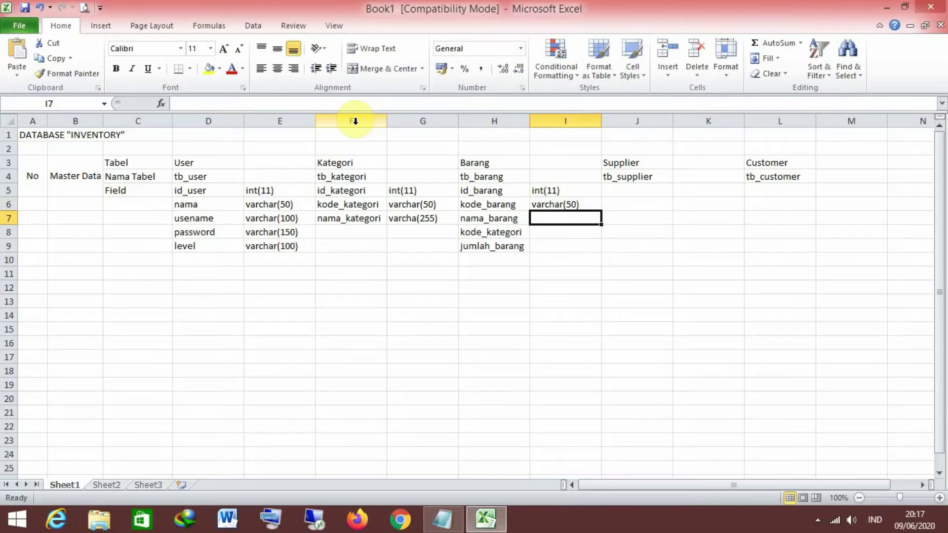
text(varchar(255))
key(Return)
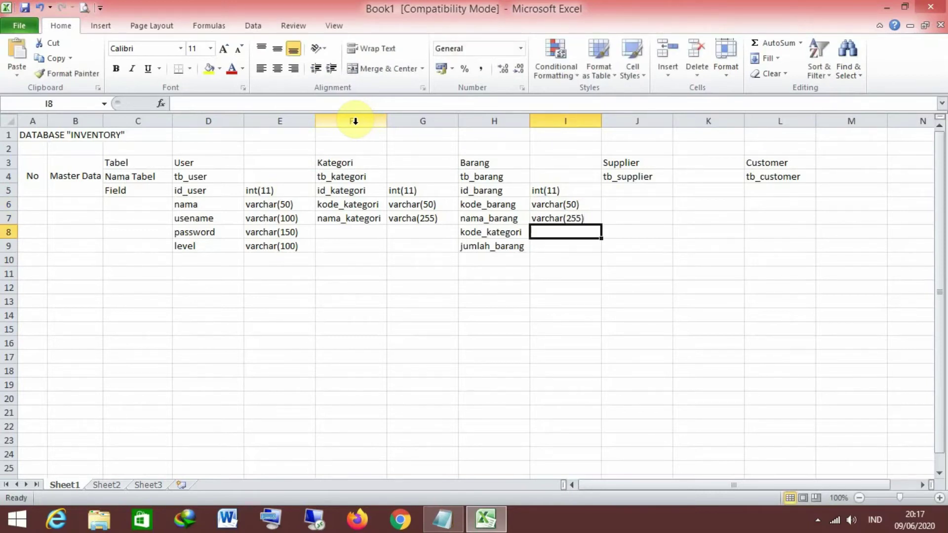
Enter the data types varchar(50) for the Barang table's kode_kategori field in I8 and int(11) for jumlah_barang in I9
text(varch)
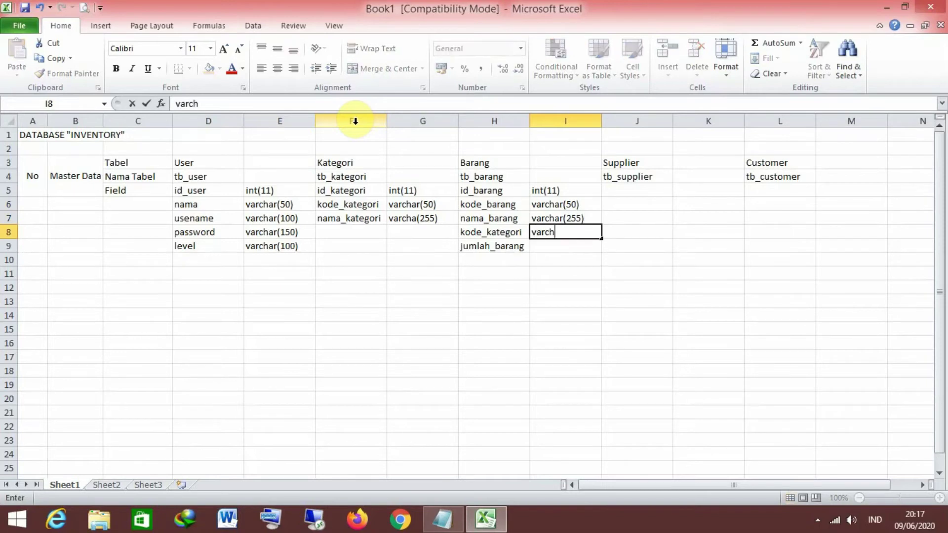
text(ar(50))
key(Return)
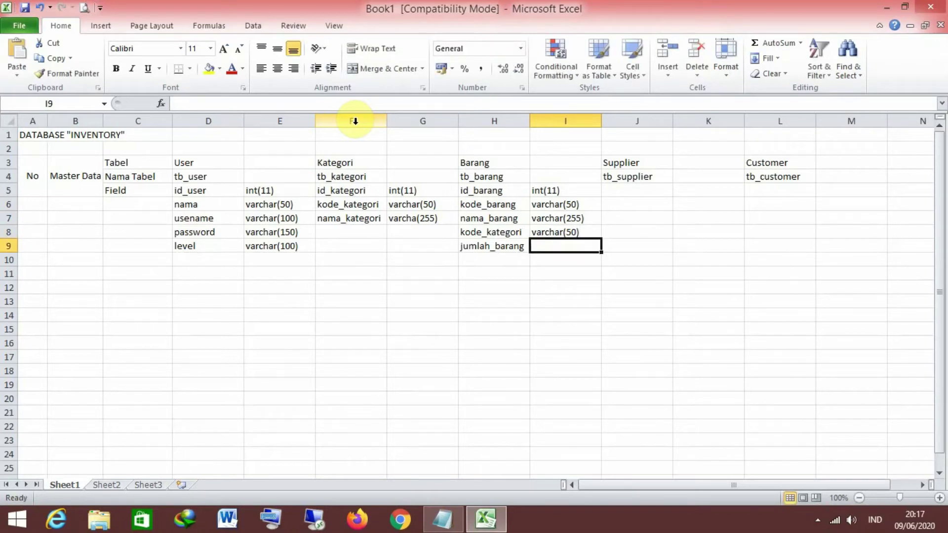
text(int(11)
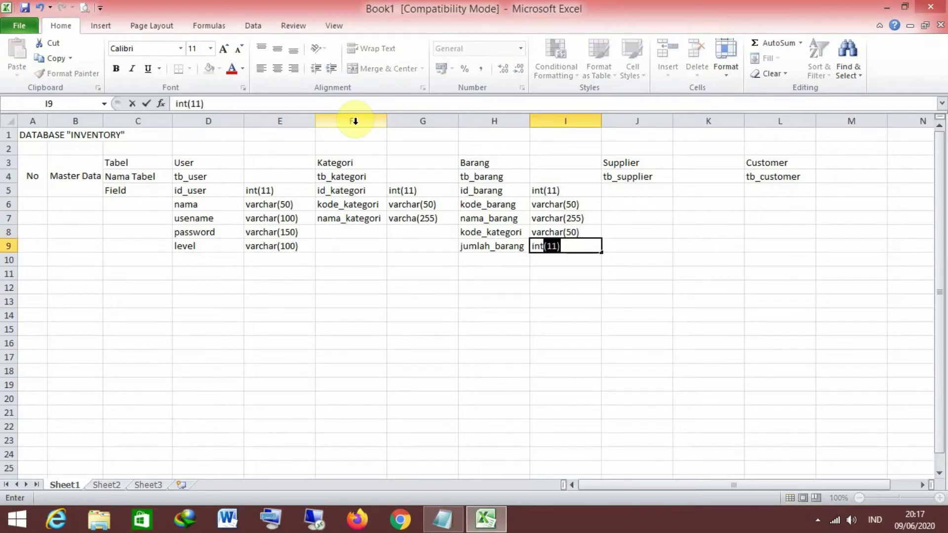
key(Return)
Enter the Supplier table fields id_supplier in J5 and kode_supplier in J6
key(Right)
key(Up)
key(Up)
key(Up)
key(Up)
key(Up)
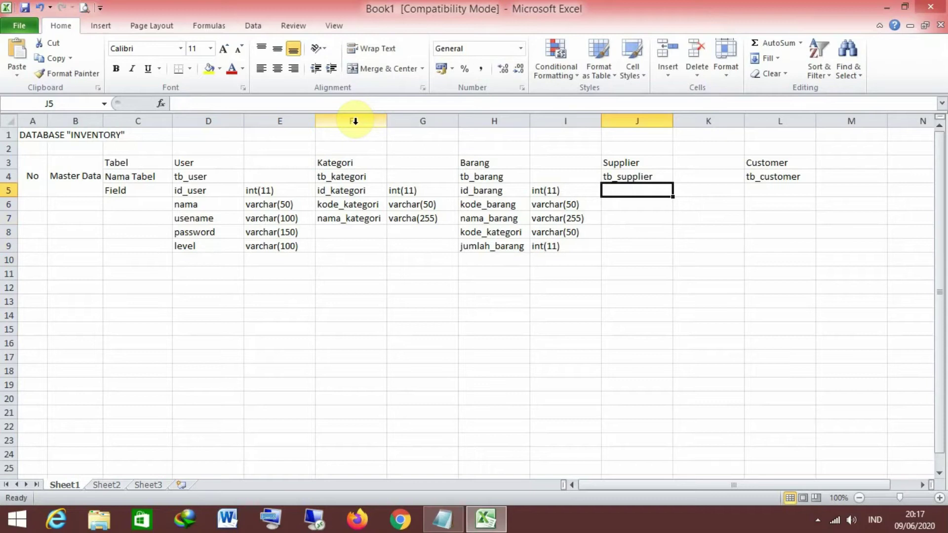
text(id)
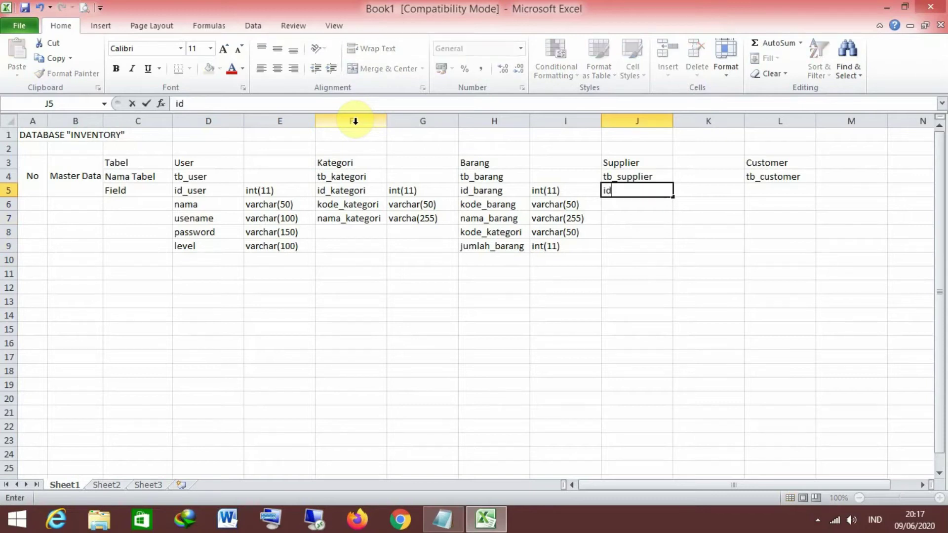
text(_supplier)
key(Return)
text(kode_supplier)
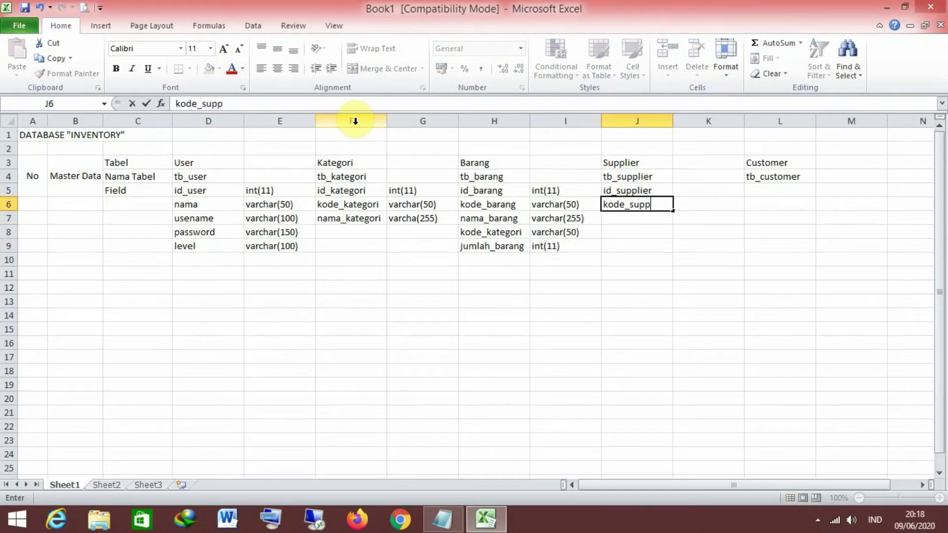
key(Return)
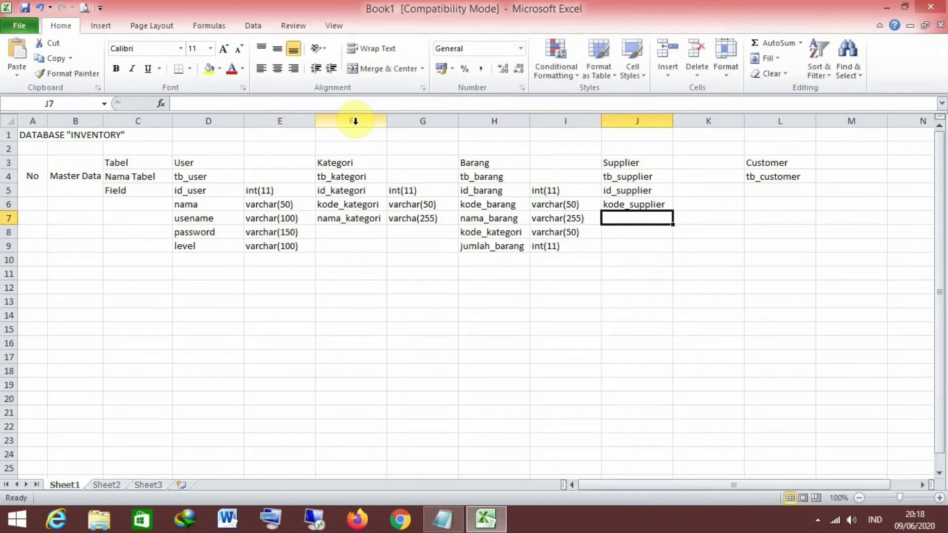
Enter the remaining Supplier table fields nama_supplier in J7, notelpon_supplier in J8 and alamat_supplier in J9
text(nama)
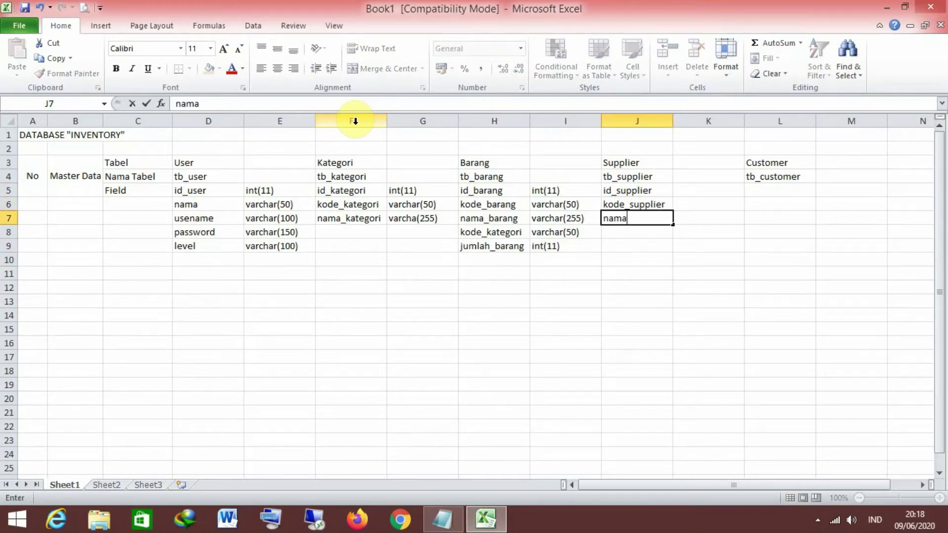
text(_supplier)
key(Return)
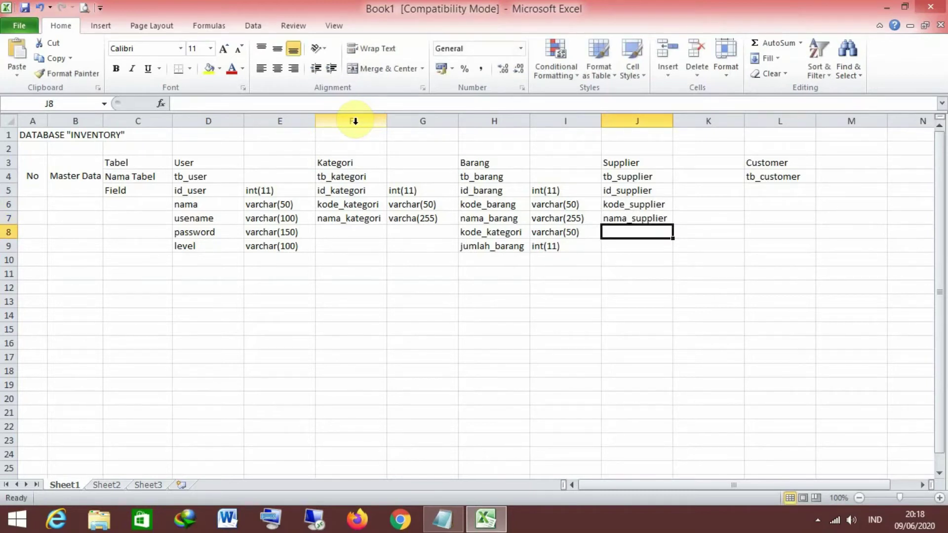
text(no)
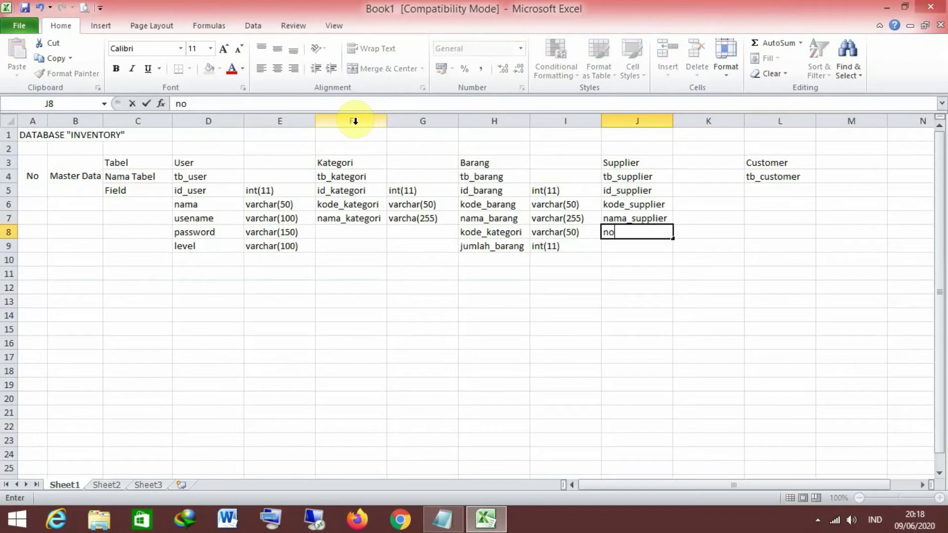
text(telpon_supplier)
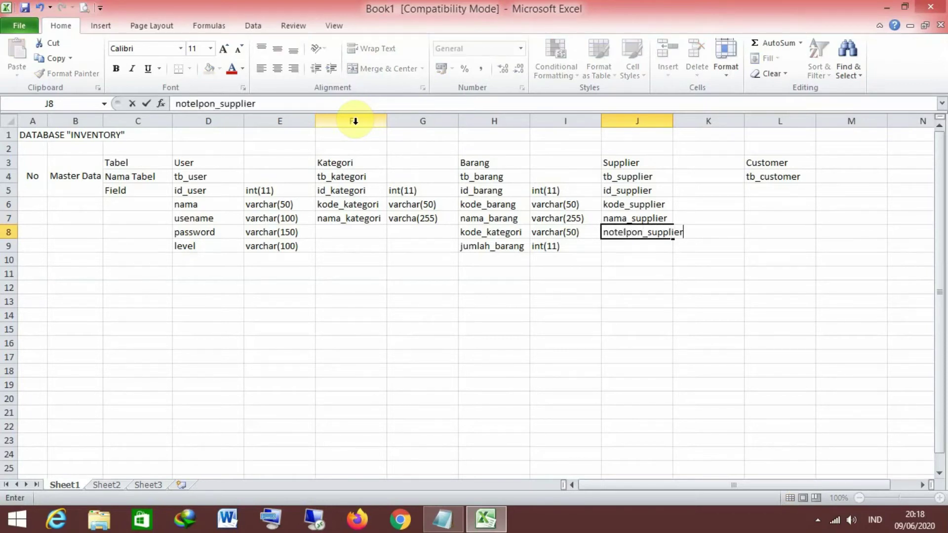
key(Return)
text(alama)
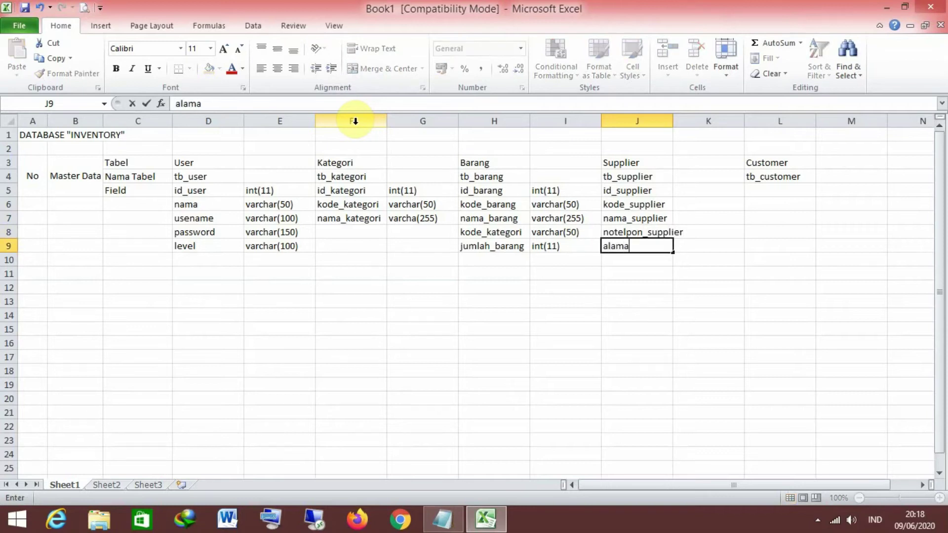
text(t_supplier)
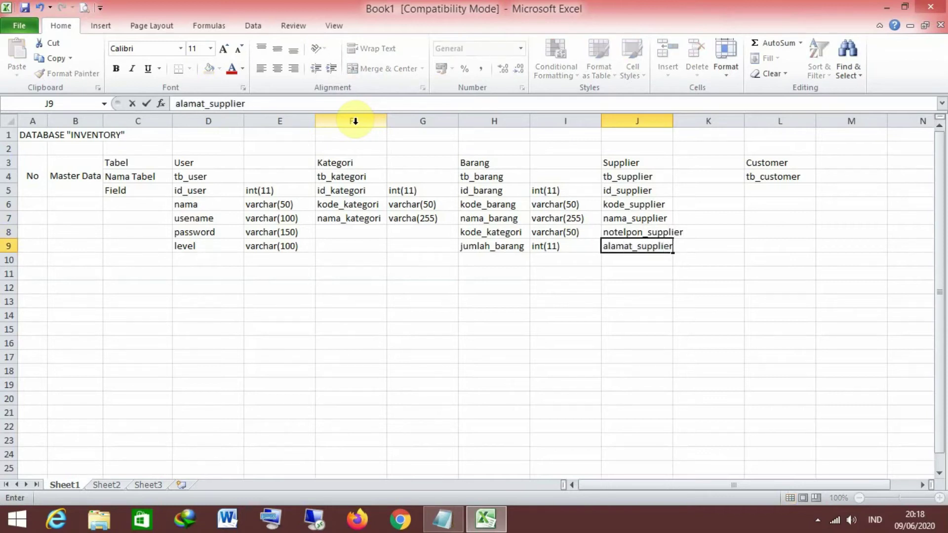
key(Tab)
Enter the data type int(11) for the id_supplier field in K5
key(Up)
key(Up)
key(Up)
key(Up)
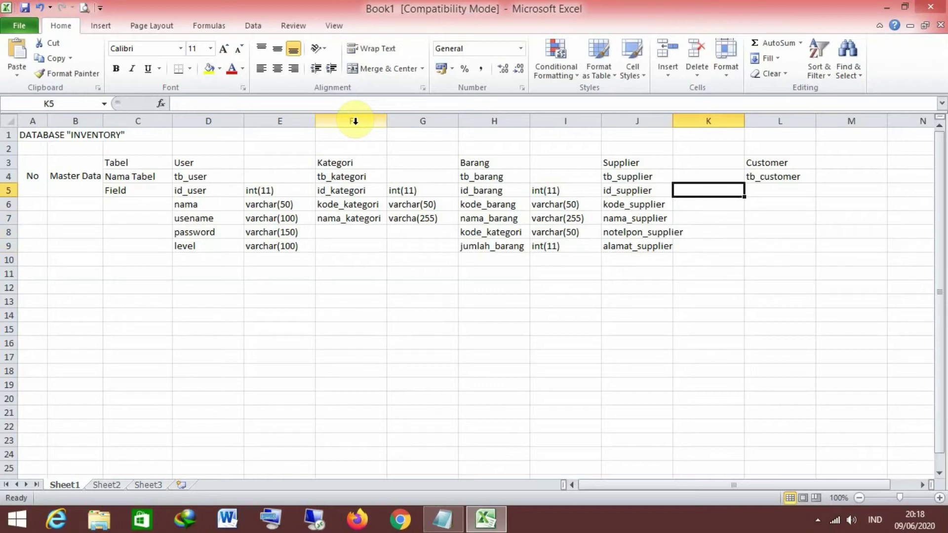
text(int(11))
key(Return)
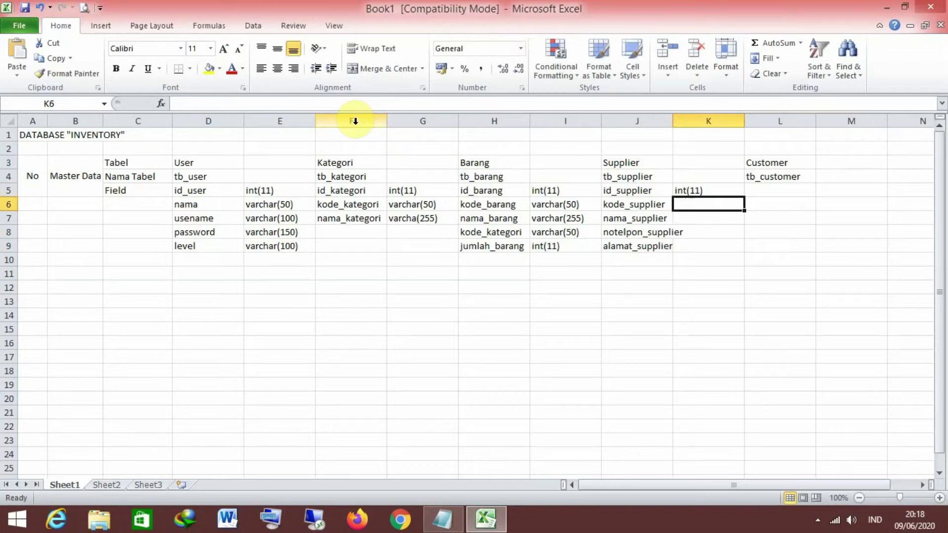
Enter the data types varchar(50) for the kode_supplier field in K6 and varchar(255) for nama_supplier in K7
text(varcha)
key(BackSpace)
key(BackSpace)
text(har(50))
key(Return)
text(va)
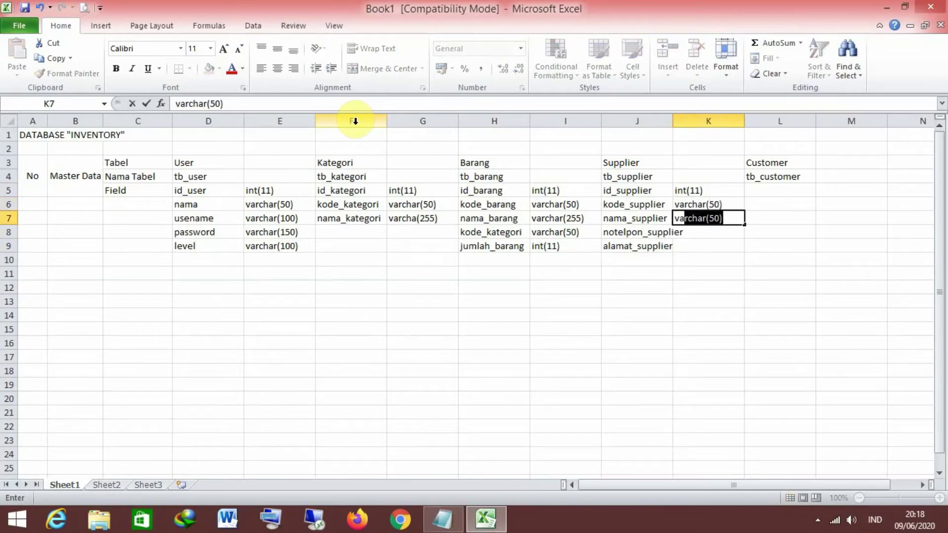
text(rchar(255))
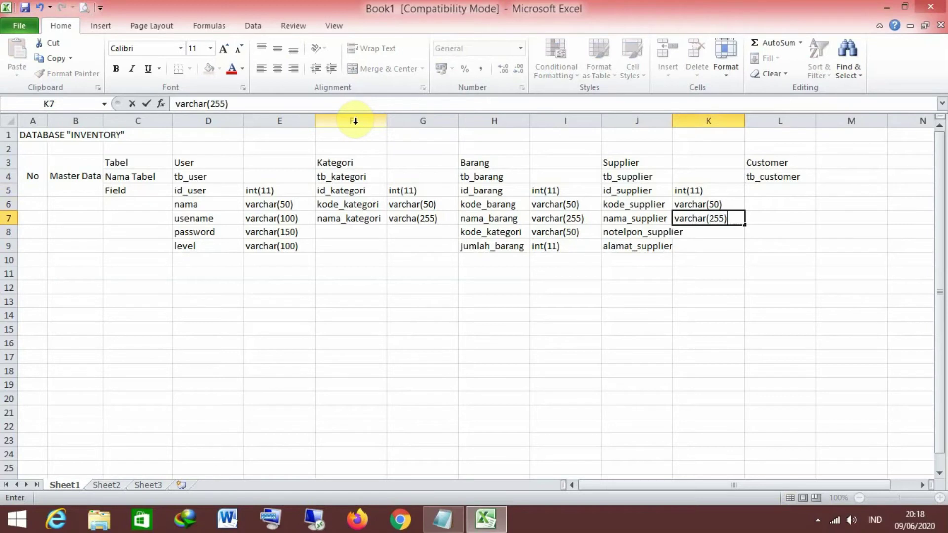
key(Return)
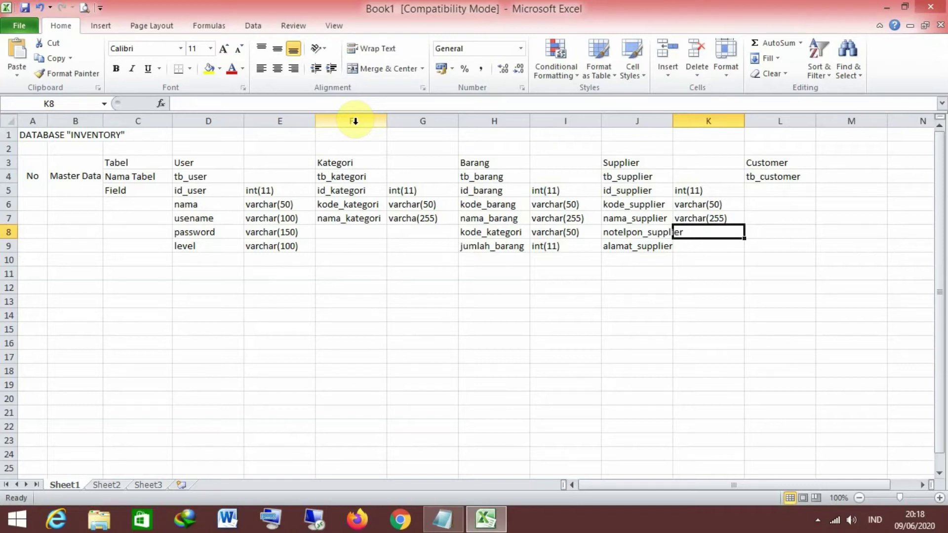
Enter the data types varchar(15) for the notelpon_supplier field in K8 and text for alamat_supplier in K9
text(va)
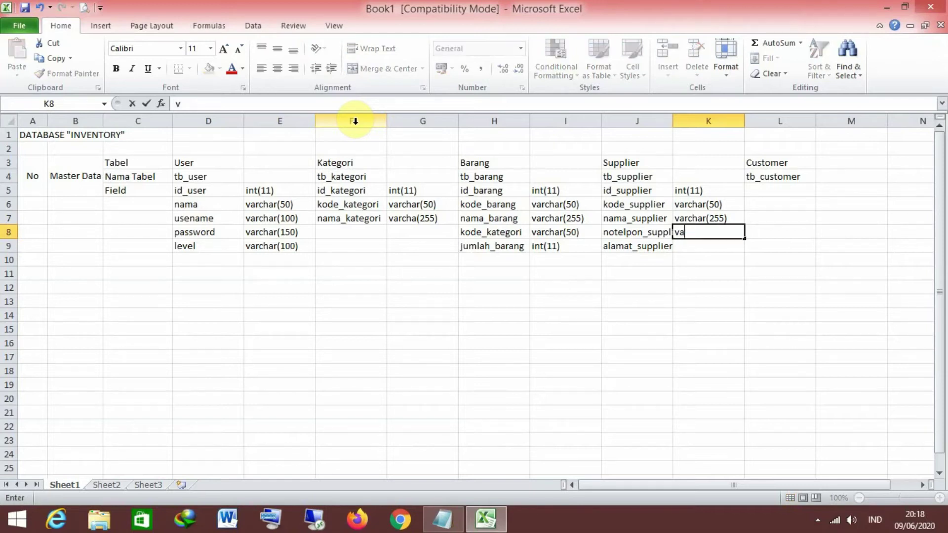
text(rchar(12)
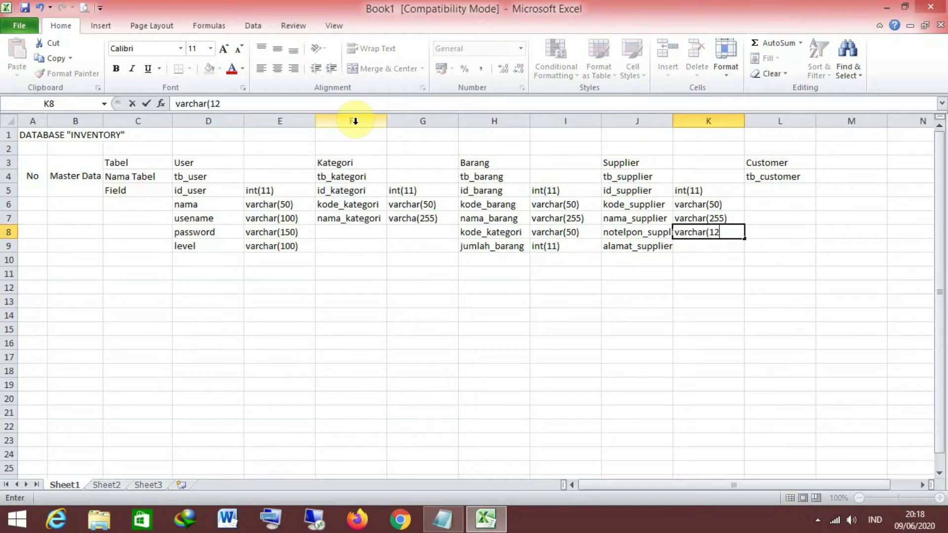
text())
key(BackSpace)
key(BackSpace)
key(BackSpace)
key(BackSpace)
text((15))
key(Return)
text(text)
key(Tab)
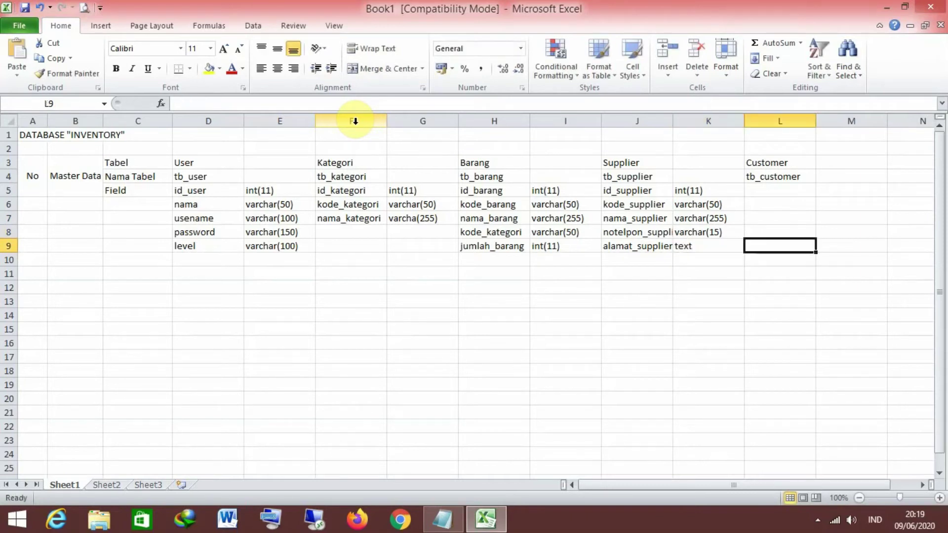
Enter the Customer table fields id_customer in L5 and kode_customer in L6
key(Up)
key(Up)
key(Up)
key(Up)
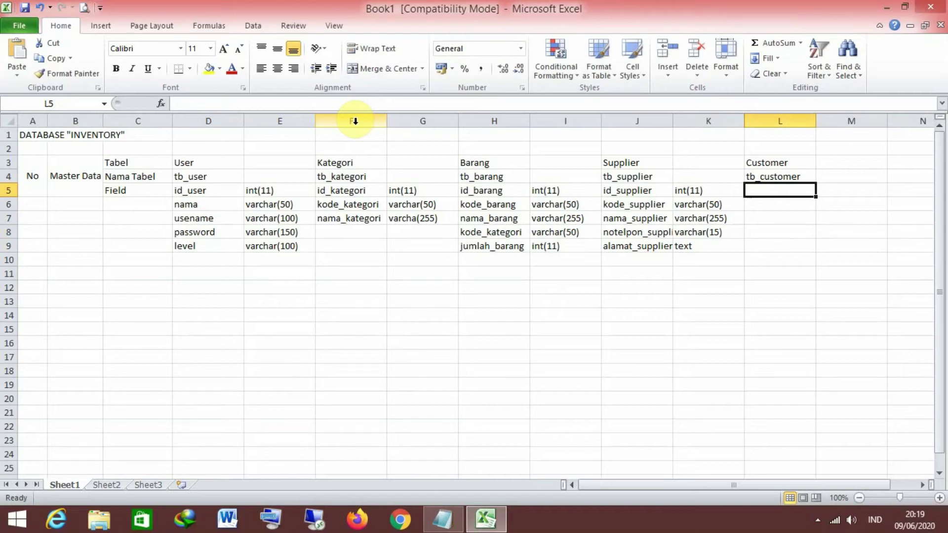
text(is)
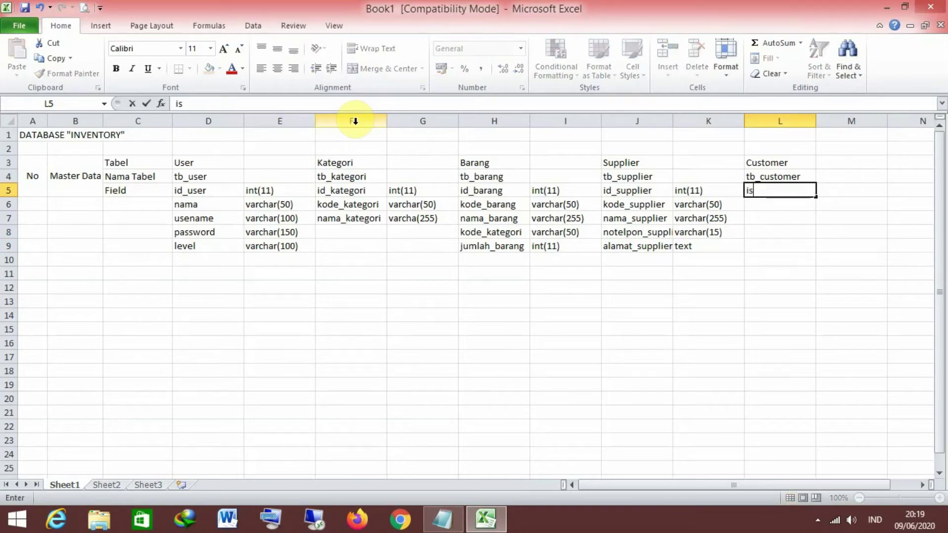
text(_customer)
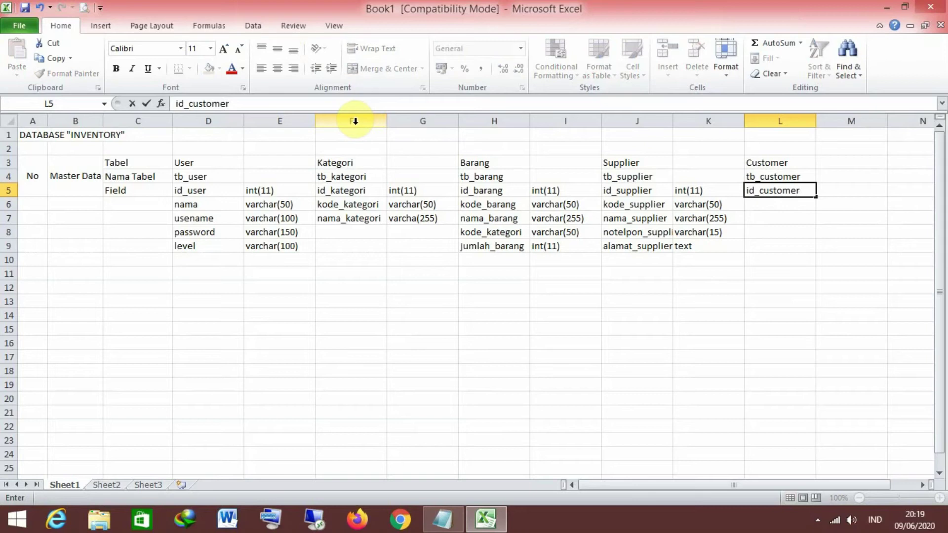
key(Return)
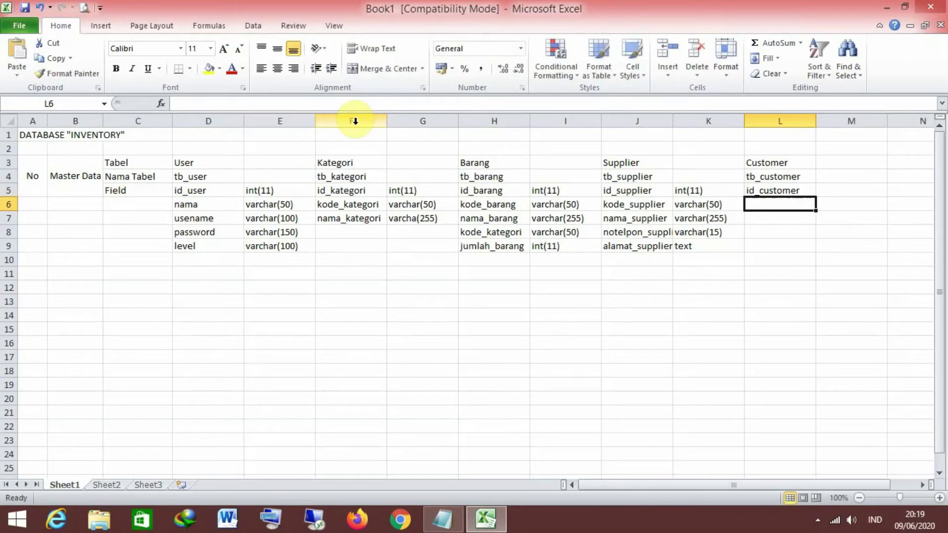
text(kode_customer)
key(Return)
Enter the remaining Customer table fields nama_customer in L7, notelpon_customer in L8 and alamat_customer in L9
text(nama_customer)
key(Return)
text(notelpon)
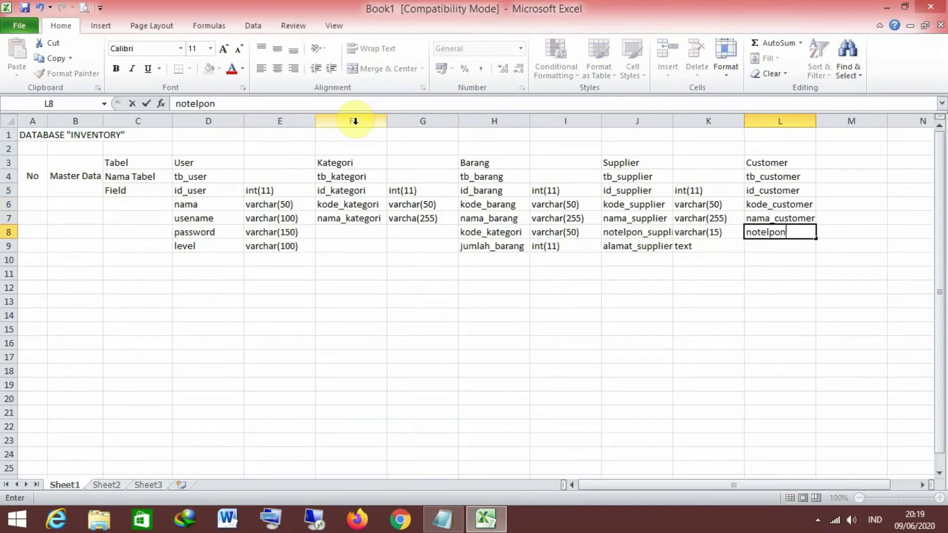
text(_customer)
key(Return)
text(alamat_customer)
key(Tab)
Enter the data type int(11) for the id_customer field in M5
key(Up)
key(Up)
key(Up)
key(Up)
key(Up)
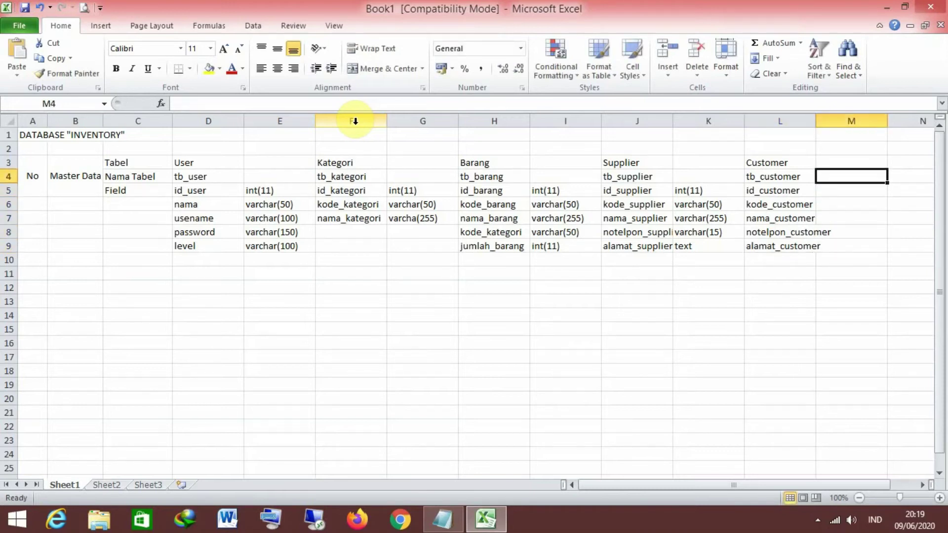
key(Down)
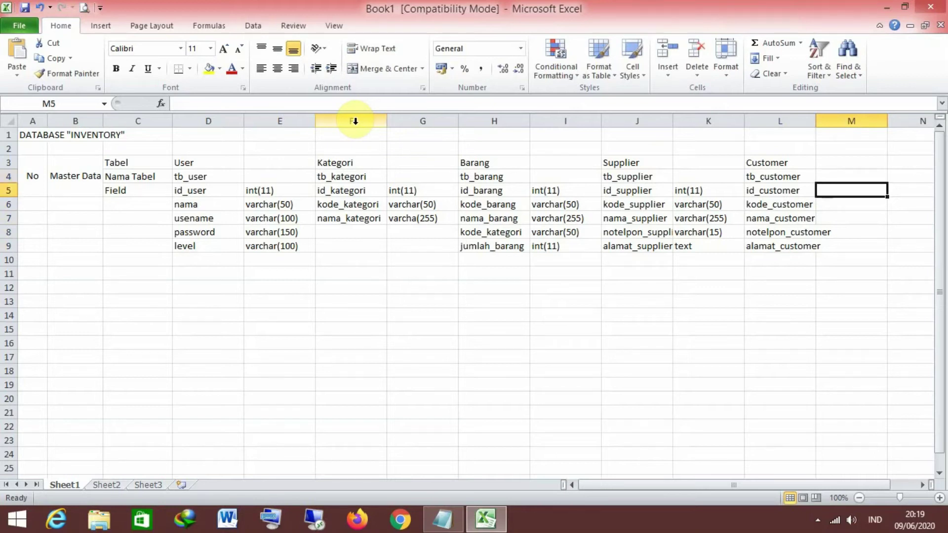
text(int(11))
key(Return)
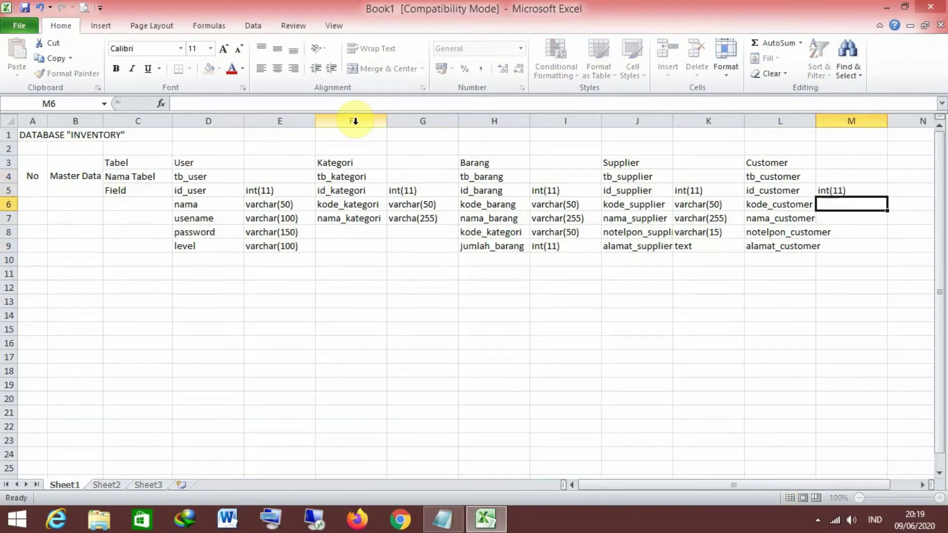
Enter the data types varchar(50) for the kode_customer field in M6 and varchar(255) for nama_customer in M7
text(varchar(50)
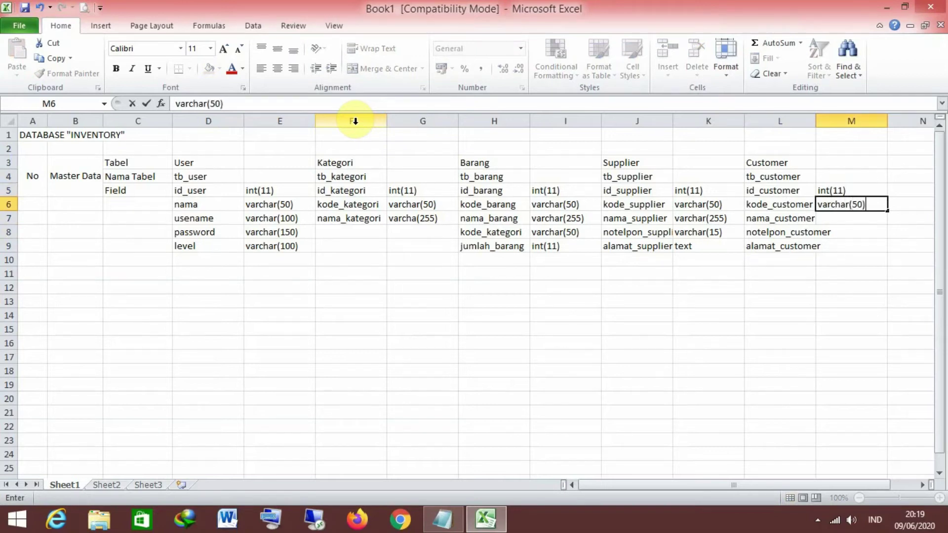
key(Return)
text(varc)
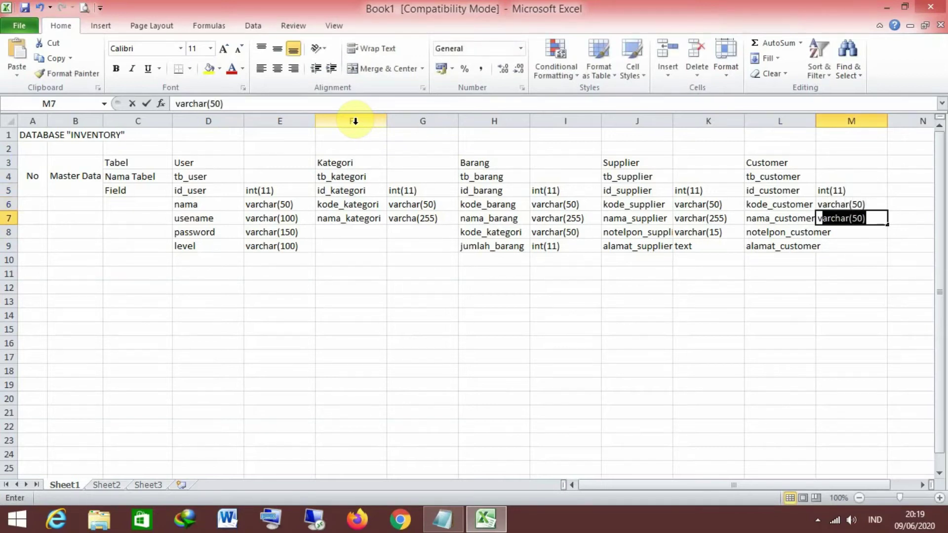
text(har(255)
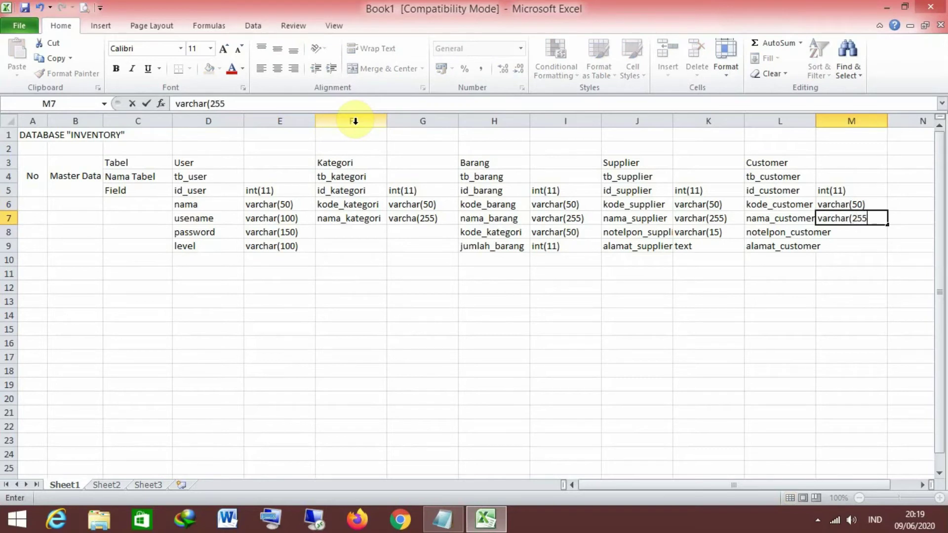
key(Return)
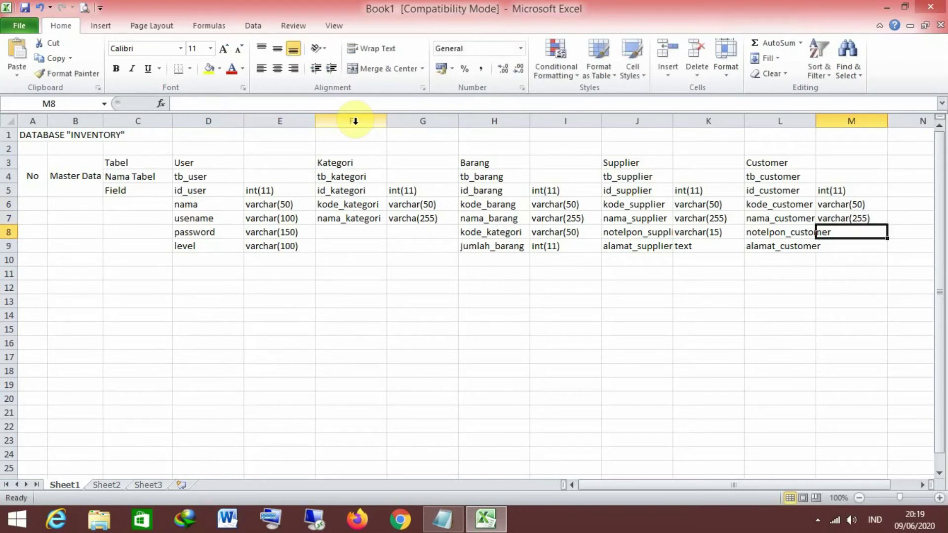
Enter the data types varchar(15) for the notelpon_customer field in M8 and text for alamat_customer in M9
text(varchar(15)
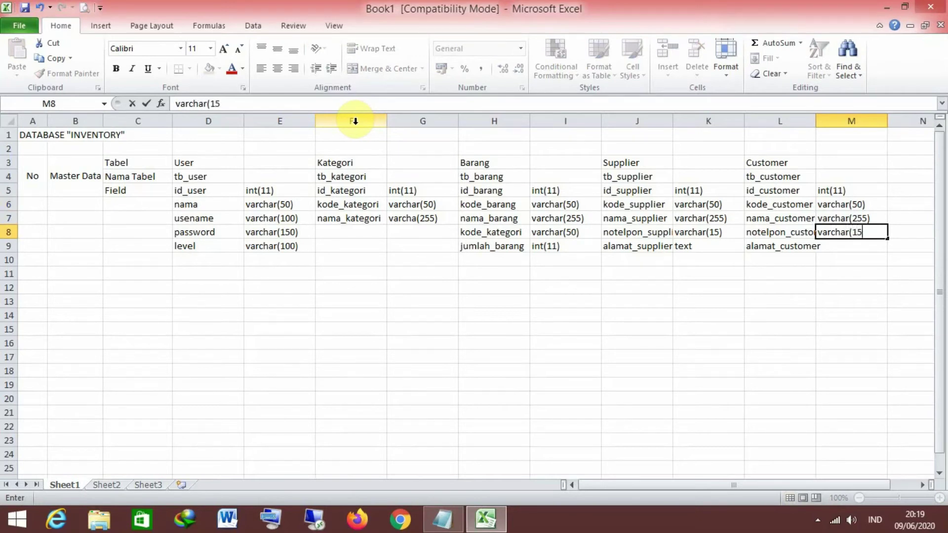
key(Return)
text(t)
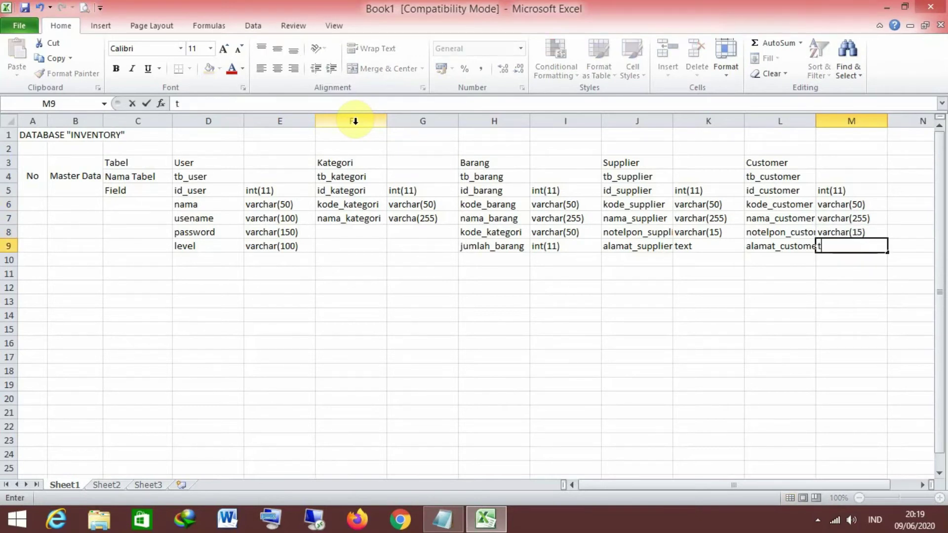
text(ext)
key(Return)
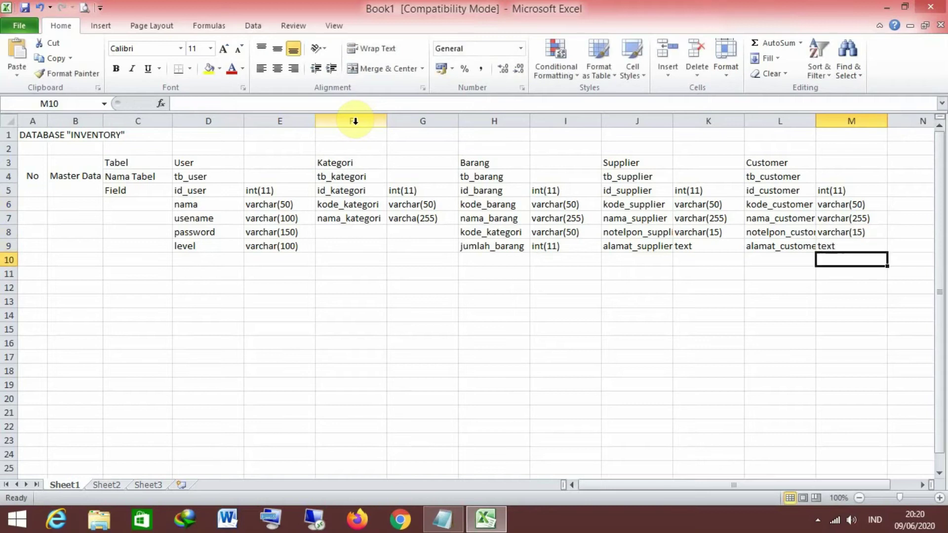
Auto-fit the widths of columns L and J to their longest field names
double_click(816, 121)
double_click(674, 121)
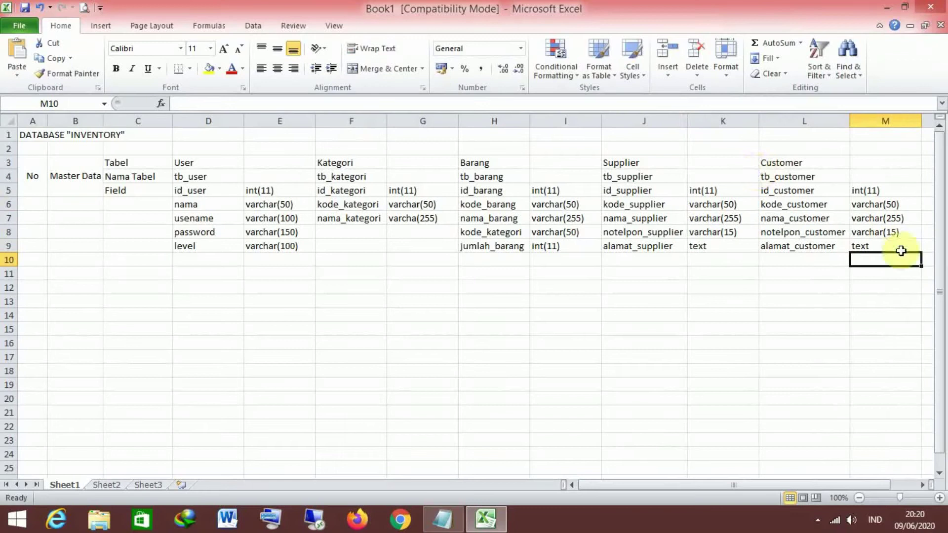
Apply all borders to the whole master data table, A3:M9
drag(890, 242, 10, 168)
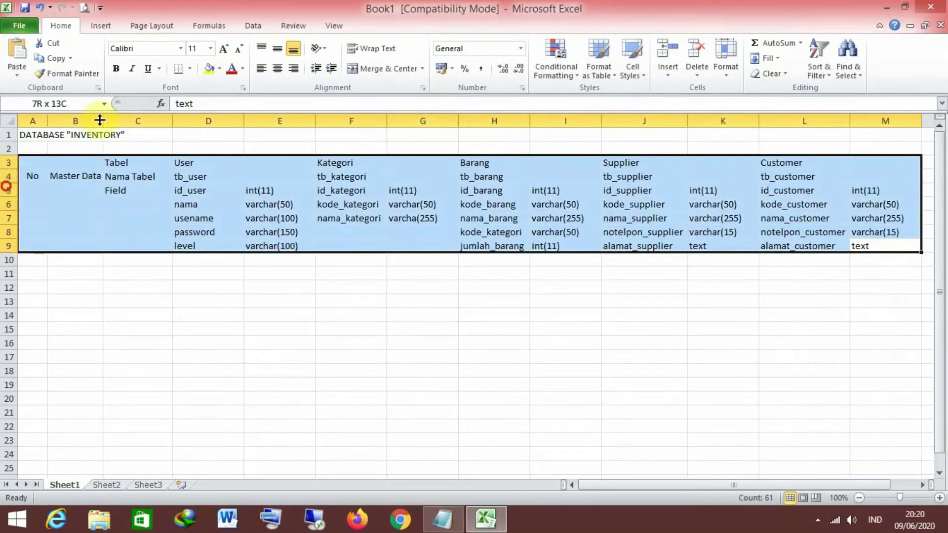
click(190, 69)
click(193, 177)
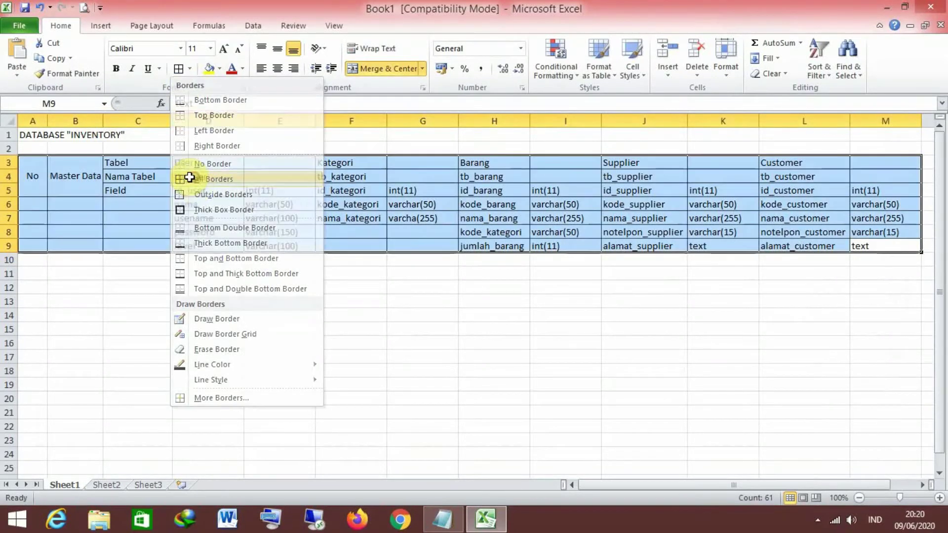
click(221, 290)
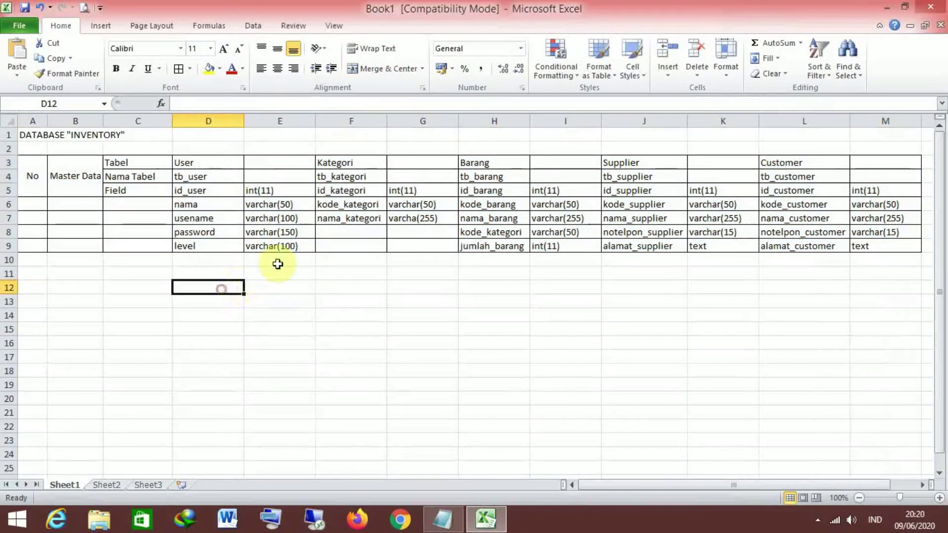
Enter a centered 1 as text in A6 and fill the numbering down to 4 in A9
click(37, 208)
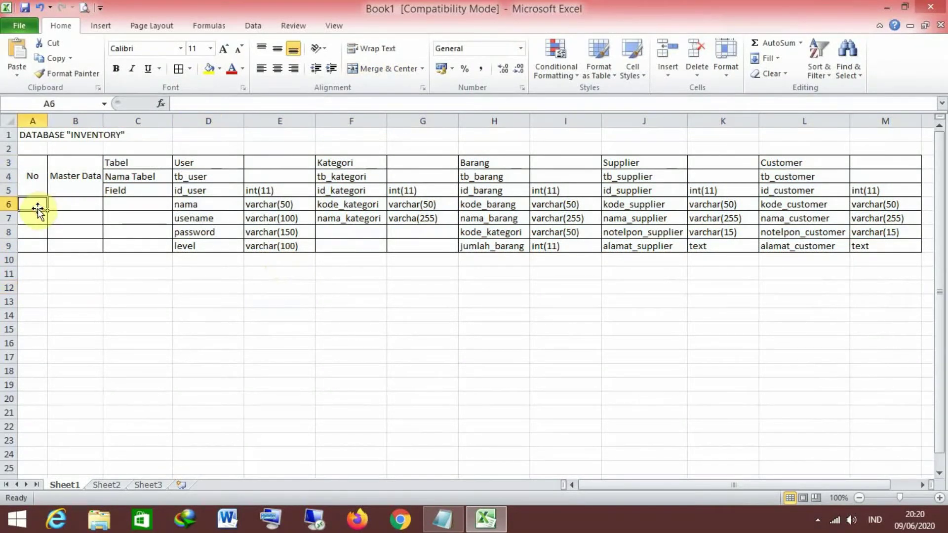
text('1)
key(Return)
click(37, 204)
click(277, 69)
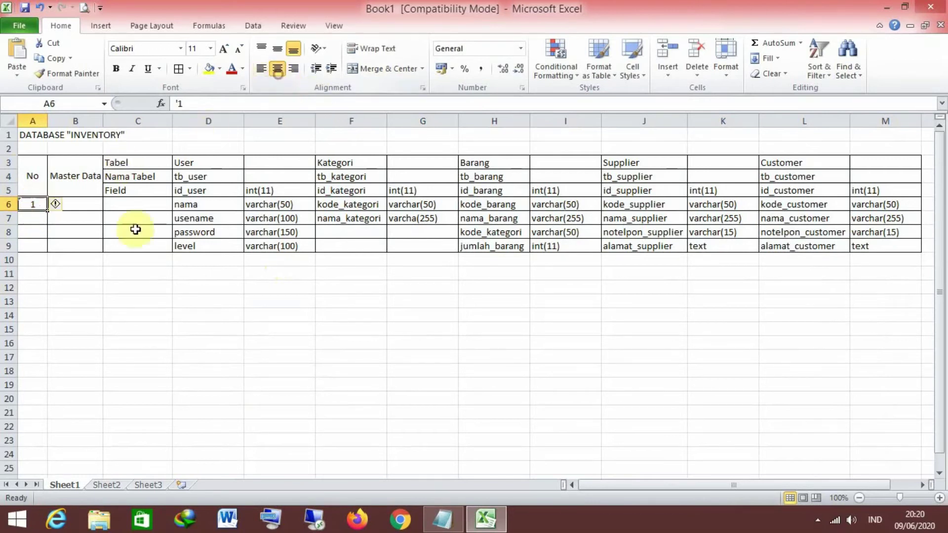
drag(47, 211, 49, 250)
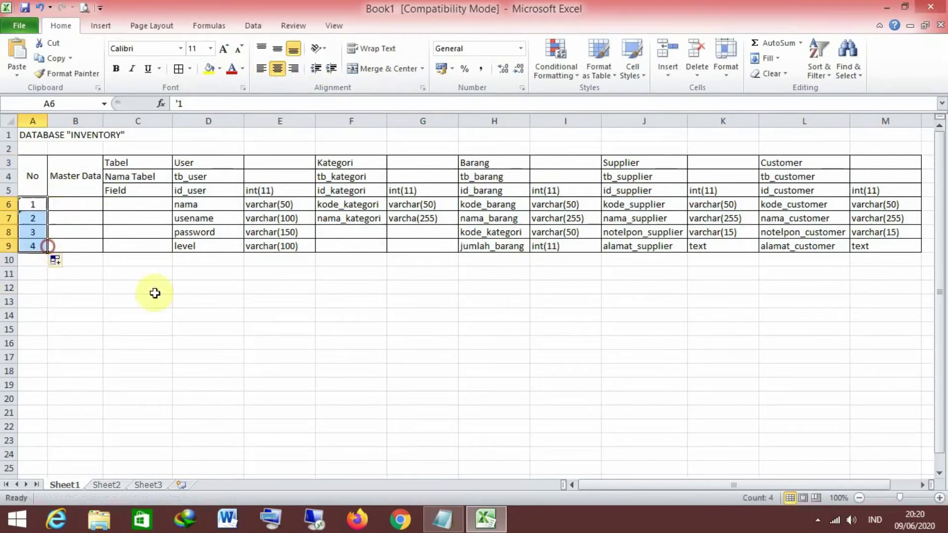
click(218, 299)
click(492, 192)
click(492, 205)
click(492, 220)
click(491, 233)
click(493, 246)
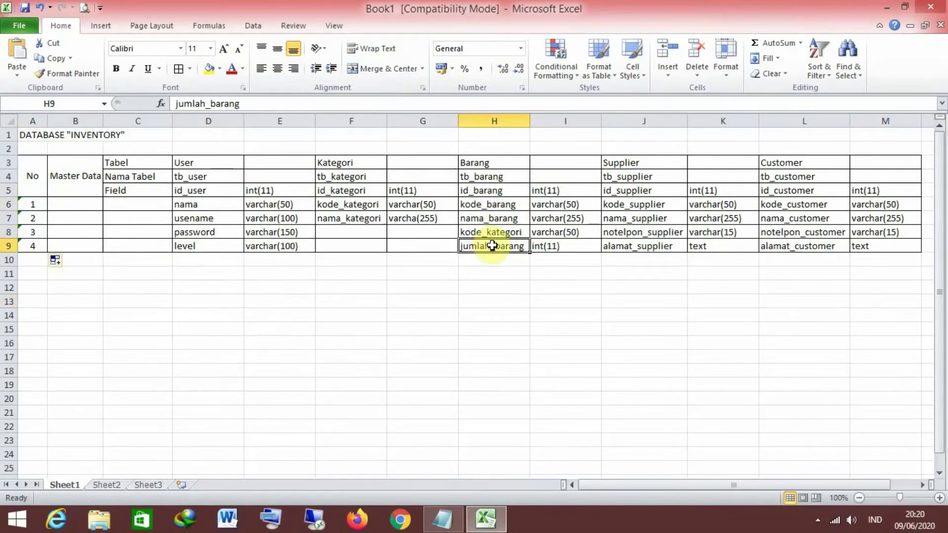
Unmerge the No header and merge it again across A3:A4 only
click(38, 190)
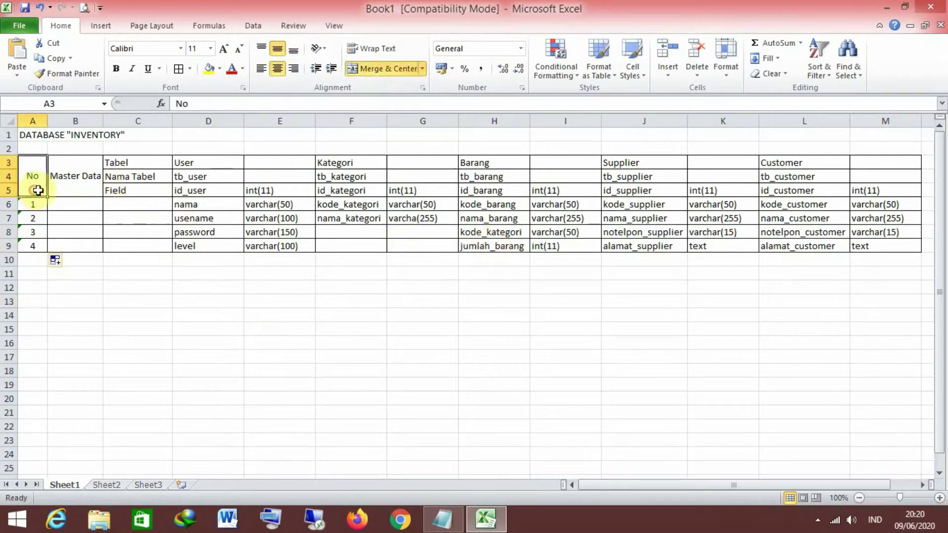
click(383, 68)
click(33, 162)
drag(33, 162, 33, 177)
click(381, 69)
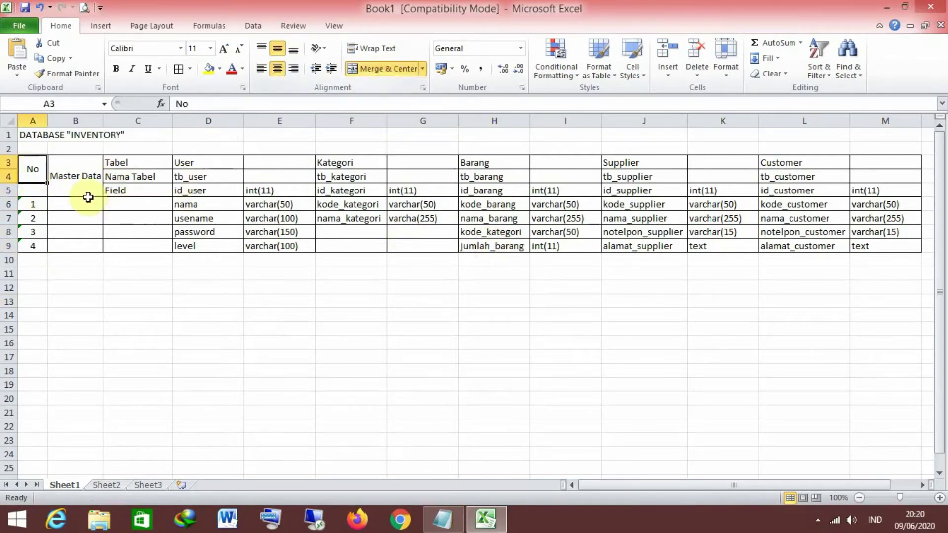
Enter a centered 1 as text in A5 and fill the numbering down to 5 in A9
click(40, 195)
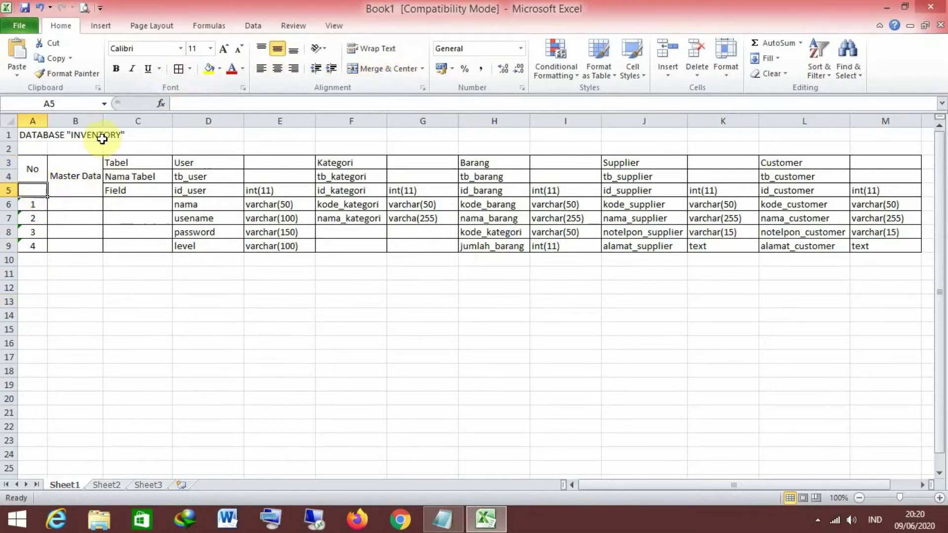
text('1)
key(Return)
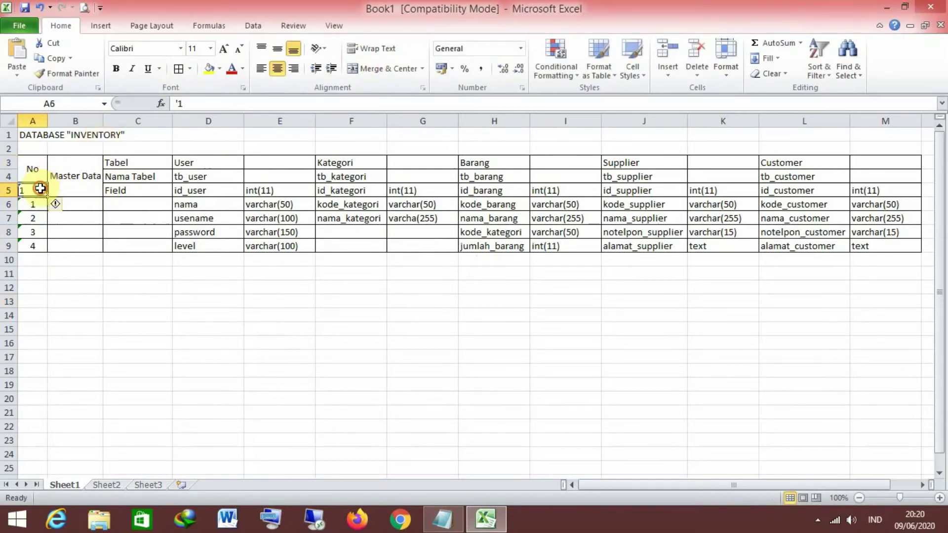
click(40, 188)
click(278, 48)
click(278, 68)
drag(47, 197, 60, 249)
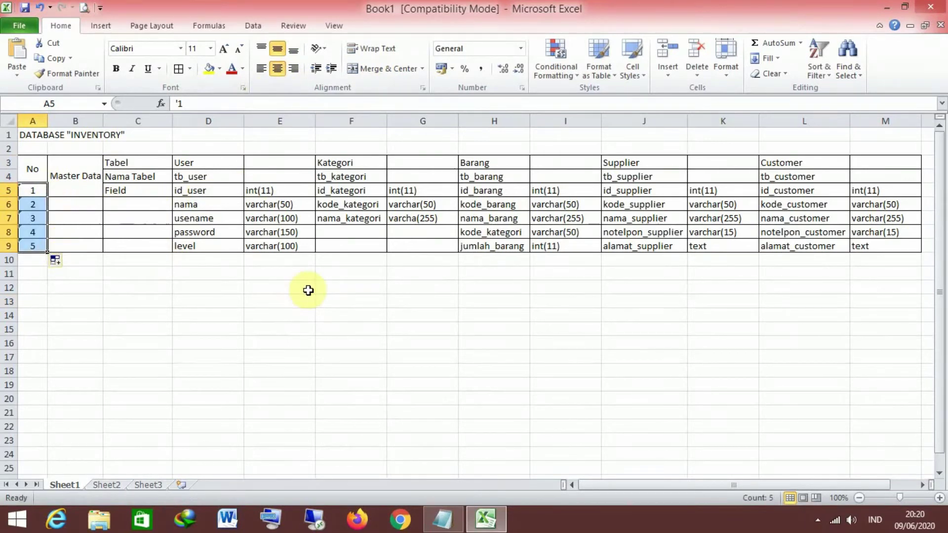
click(307, 274)
Copy the Field label from C5 into C6:C9
click(136, 192)
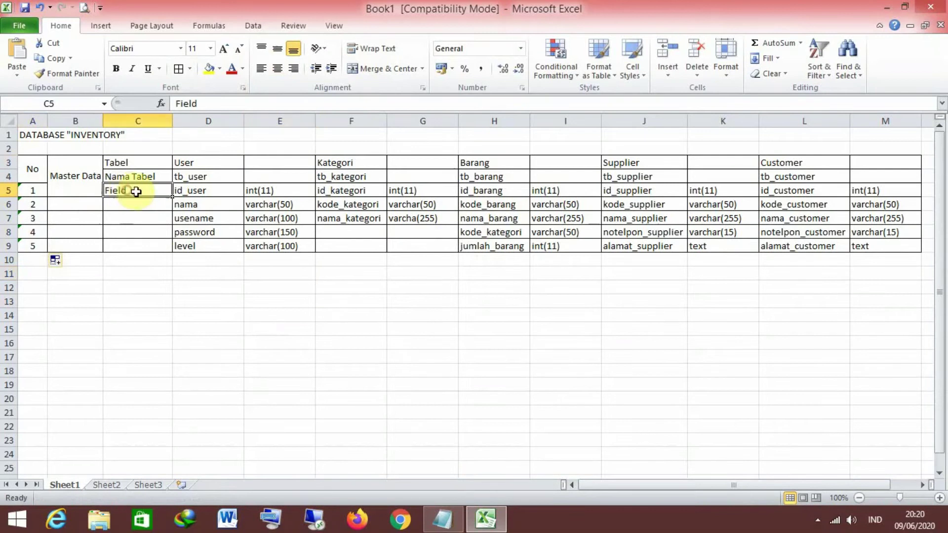
key(ctrl+c)
drag(133, 203, 158, 243)
key(ctrl+v)
click(190, 289)
Extend the merged, centered Master Data cell to cover B3:B9
drag(74, 180, 75, 242)
click(379, 65)
click(378, 64)
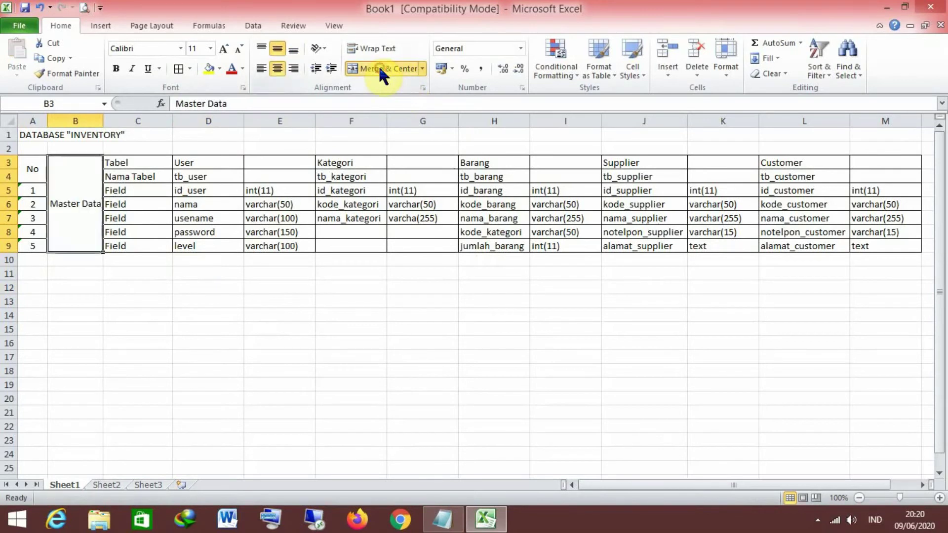
click(221, 284)
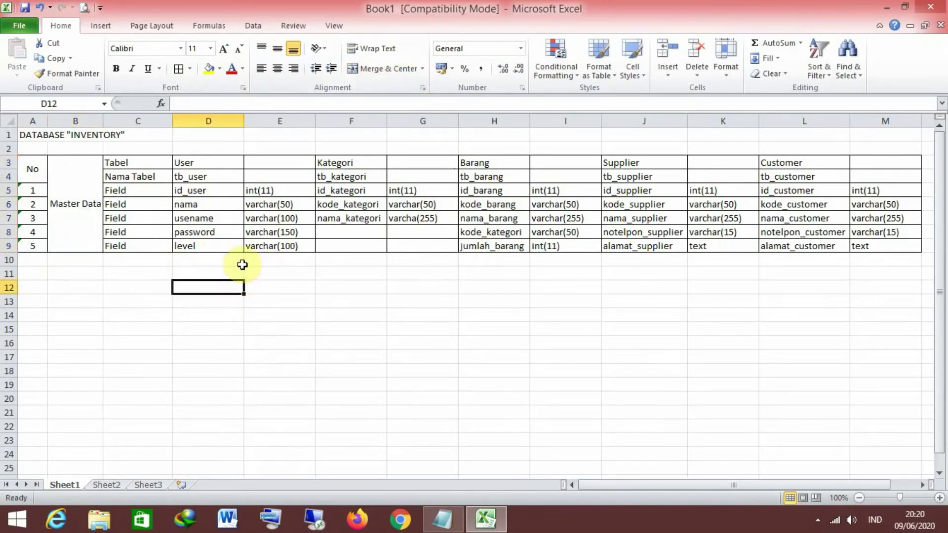
Copy the complete master data table A3:M9 and paste it at A11
click(38, 272)
drag(32, 169, 868, 244)
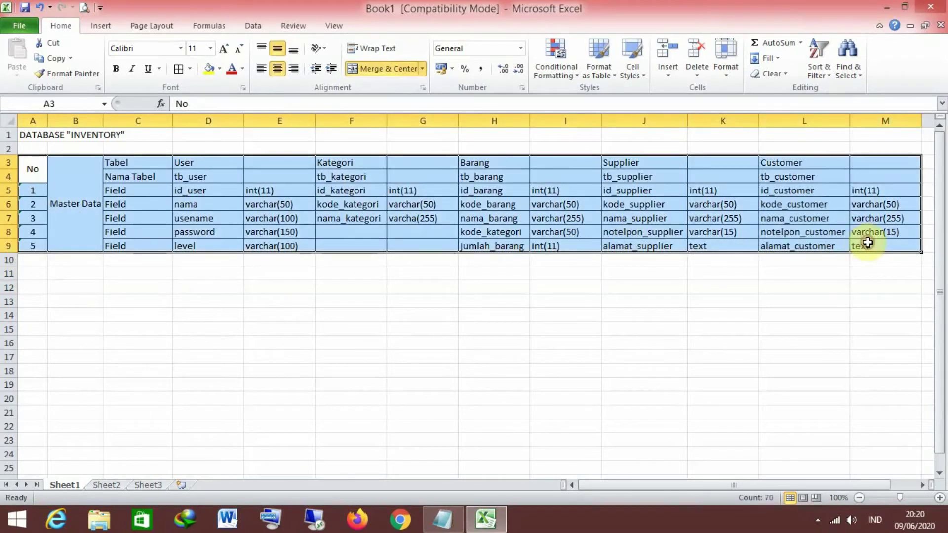
key(ctrl+c)
click(28, 273)
key(ctrl+v)
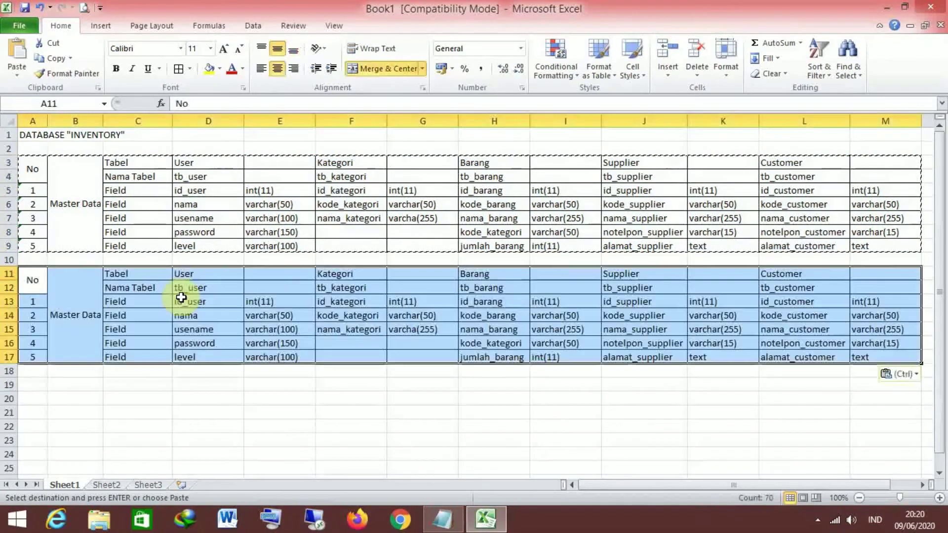
key(ctrl)
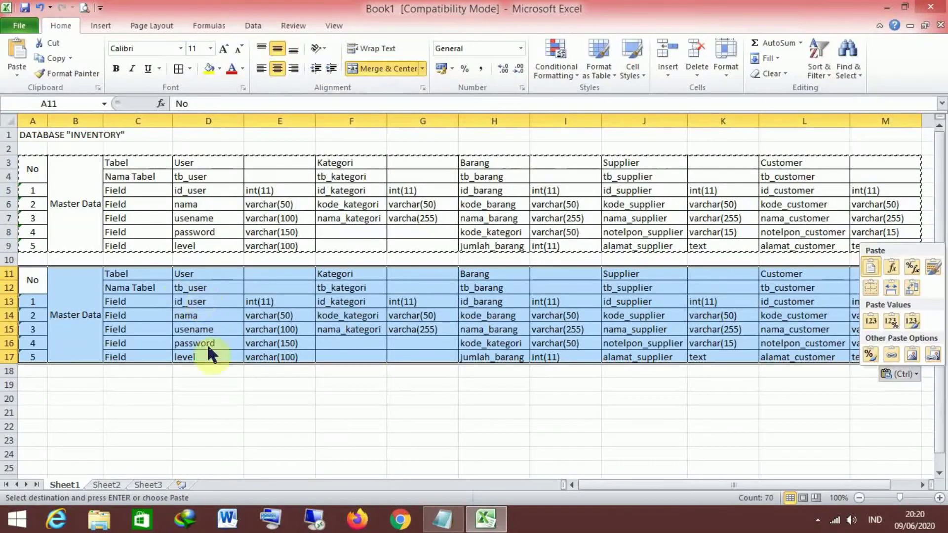
click(91, 320)
Replace the Master Data label of the copied table with Transaksi in B11
click(86, 316)
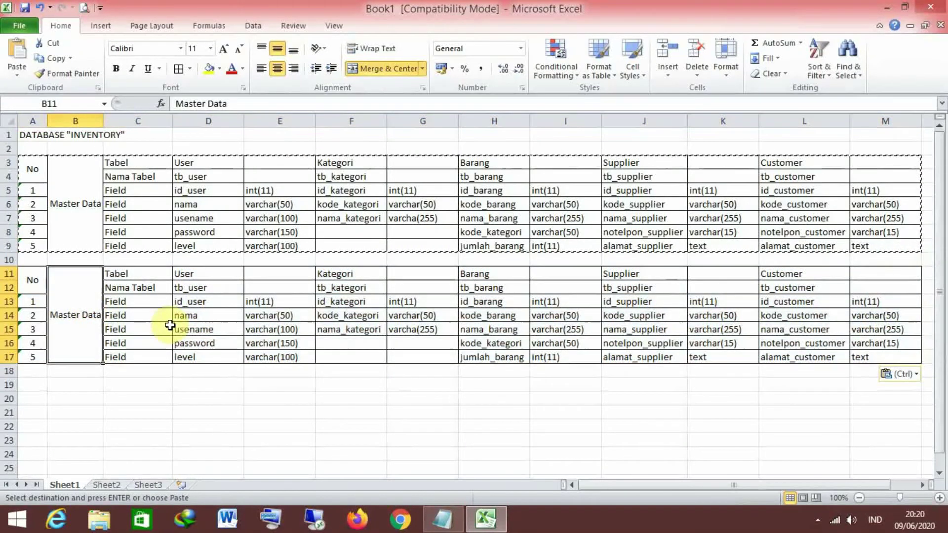
text(Transaksi)
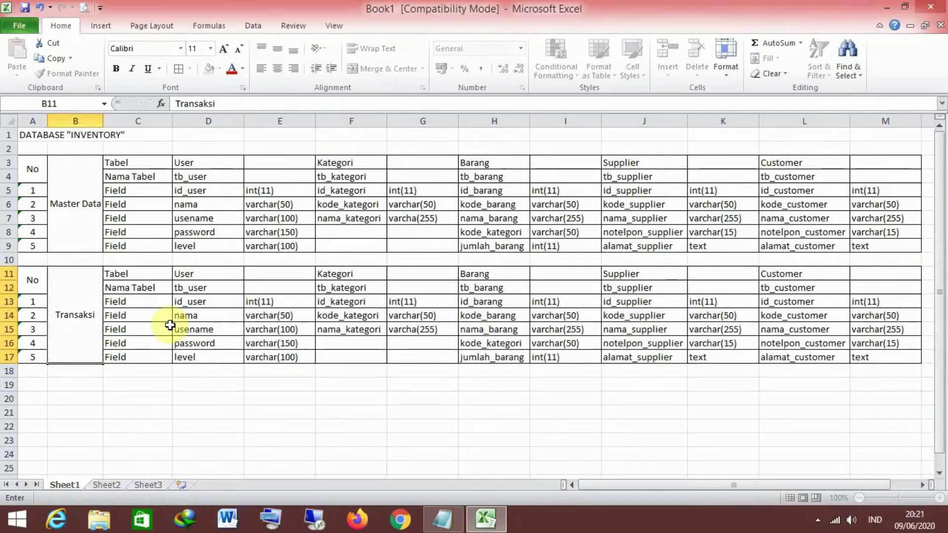
key(Return)
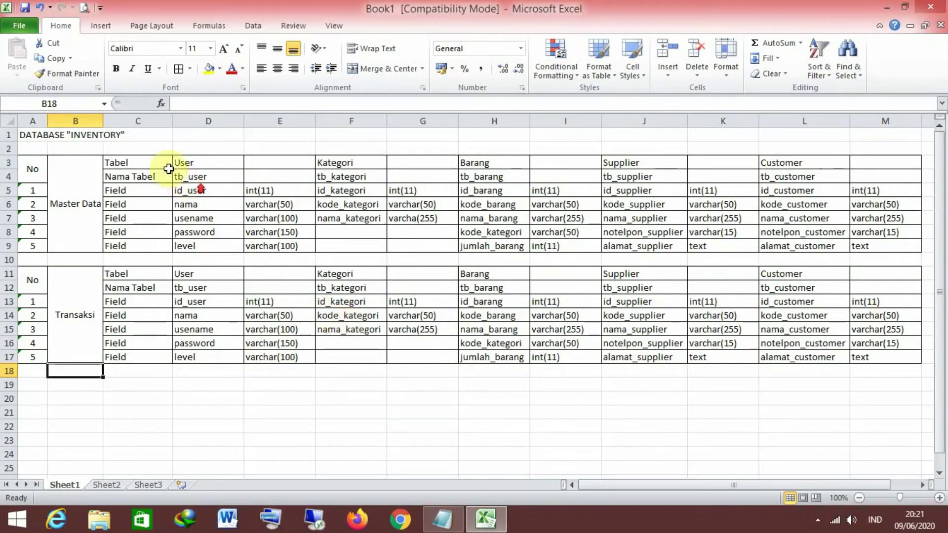
Fill the master data header rows C3:M4 with yellow and make their text bold
click(33, 168)
drag(133, 165, 901, 179)
click(208, 68)
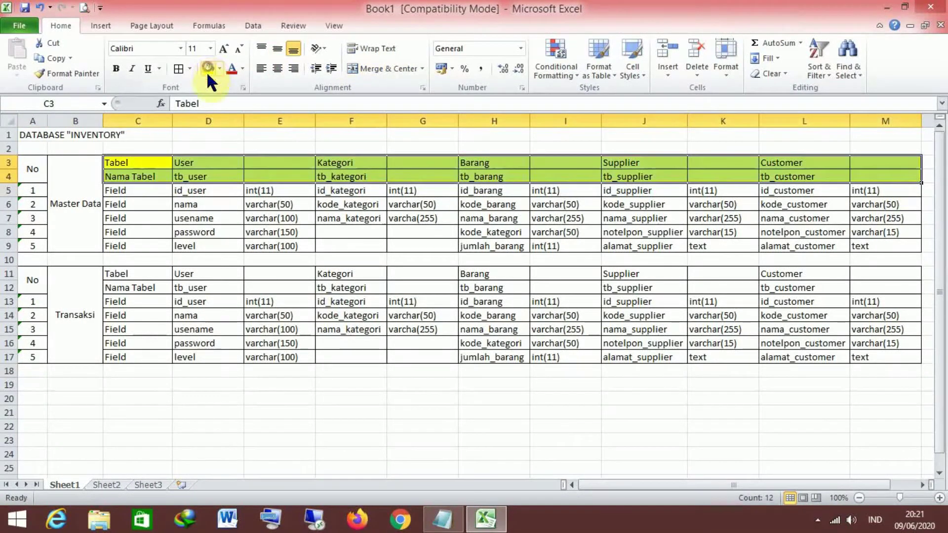
click(117, 70)
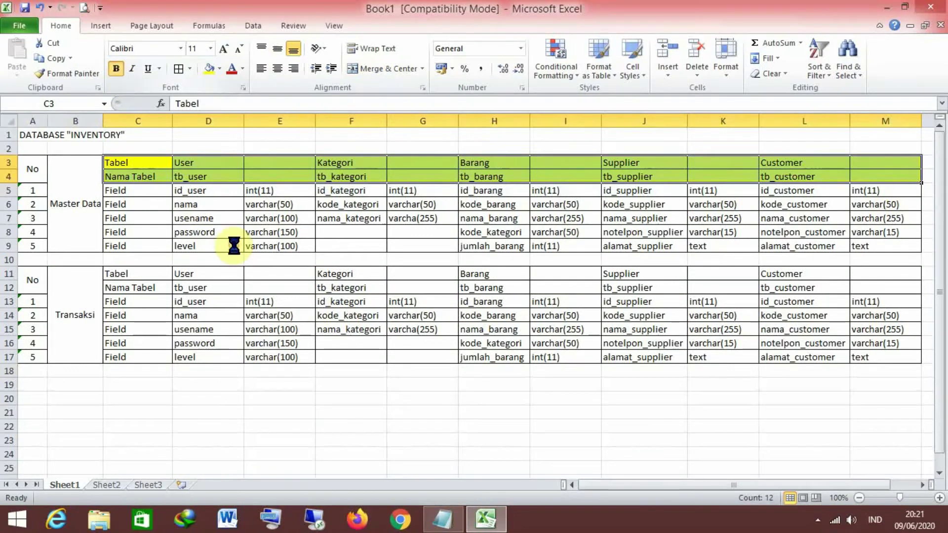
click(234, 246)
Fill the Transaksi header rows C11:M12 with yellow and make their text bold
drag(123, 275, 877, 279)
click(209, 68)
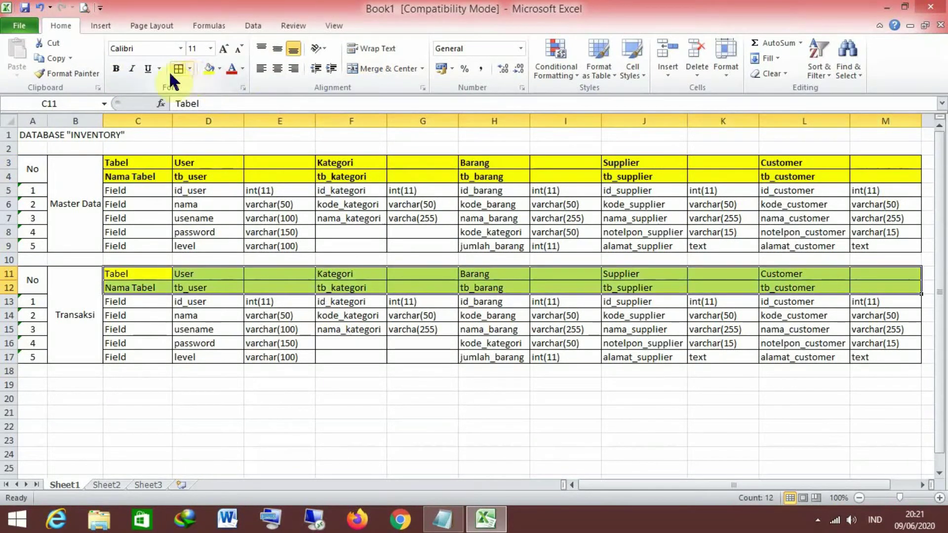
click(112, 67)
click(403, 301)
Clear the copied field names and data types from D13:M17 in the Transaksi table
drag(127, 275, 333, 356)
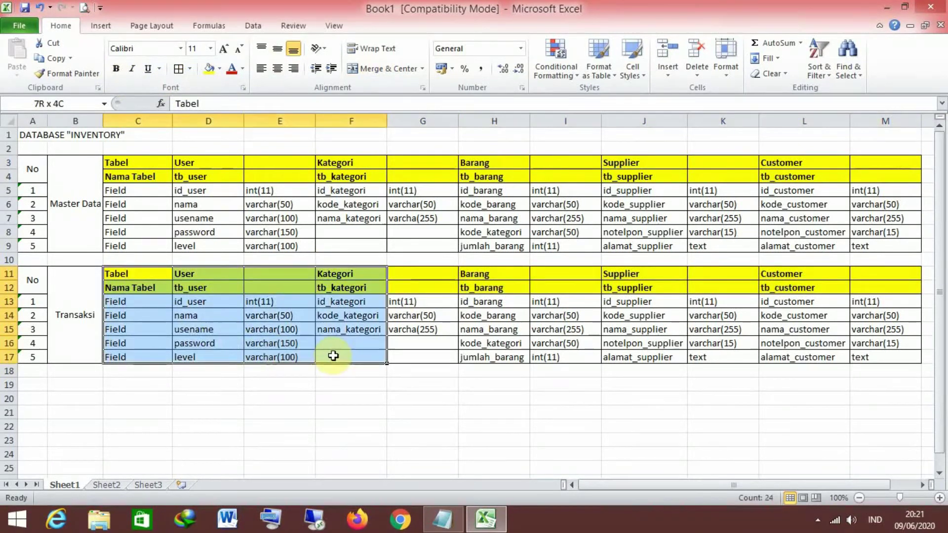
drag(134, 303, 453, 339)
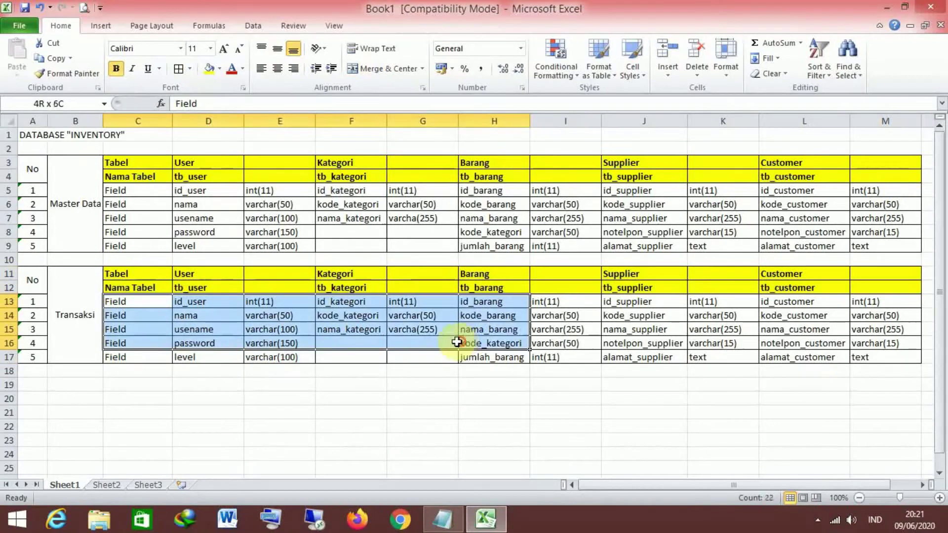
click(416, 360)
drag(195, 302, 861, 352)
key(Delete)
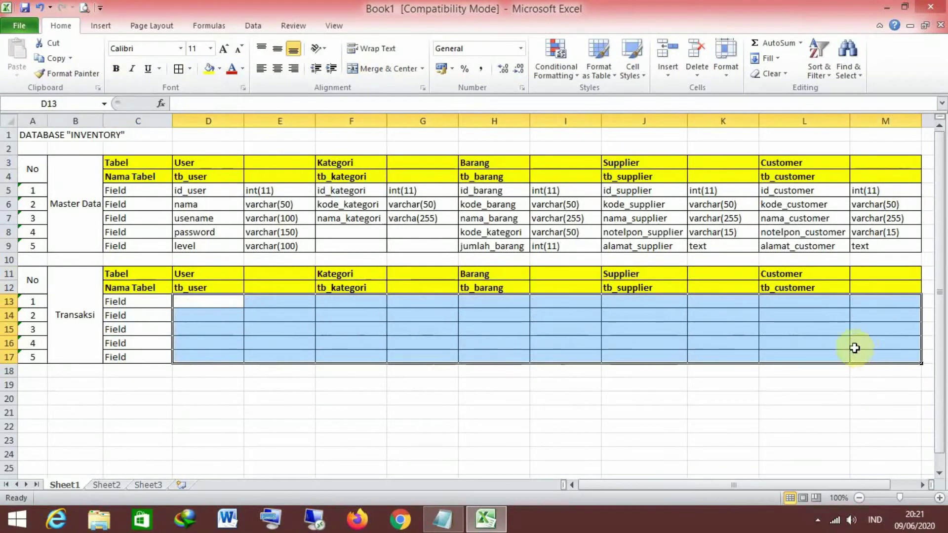
Delete the contents of the Customer block L11:M17 in the Transaksi table
click(207, 162)
click(351, 163)
click(510, 168)
click(652, 162)
drag(782, 275, 911, 356)
key(Delete)
Remove the fill color and all borders from the emptied block L11:M17
click(779, 277)
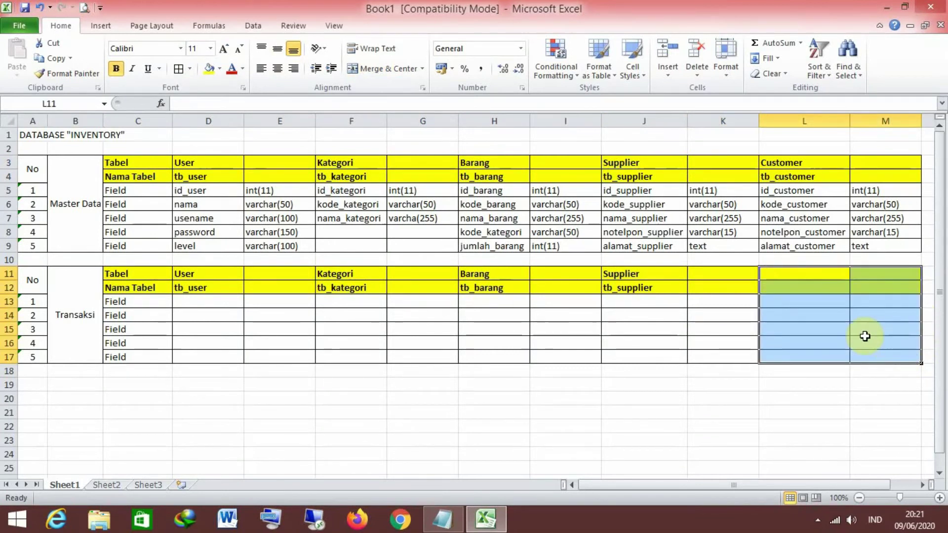
click(219, 69)
click(242, 188)
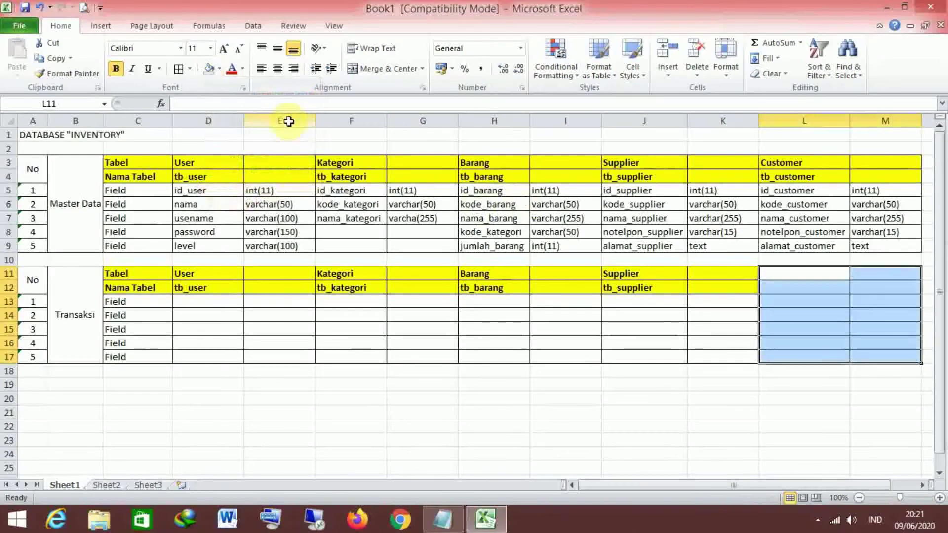
click(189, 69)
click(198, 161)
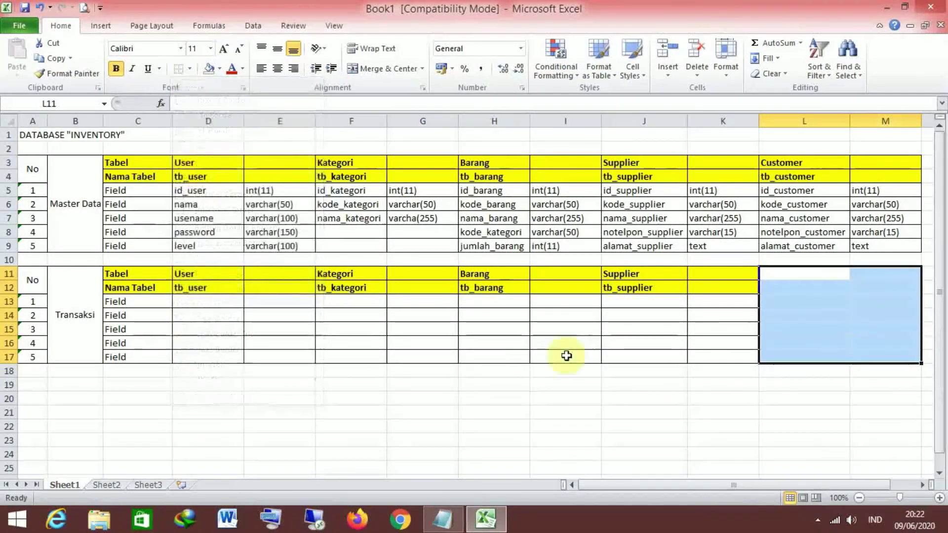
Reapply all borders to K11:K17 at the end of the Transaksi table
drag(723, 274, 734, 358)
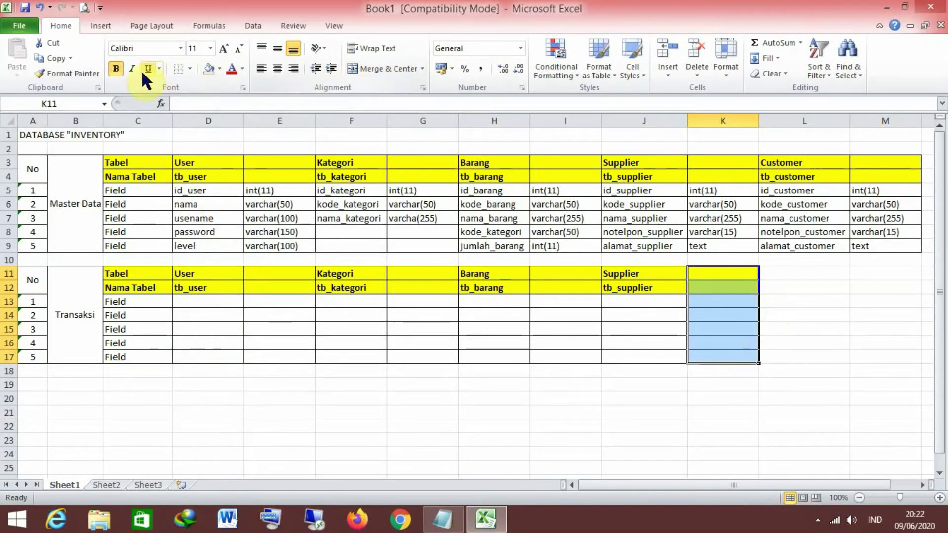
click(191, 69)
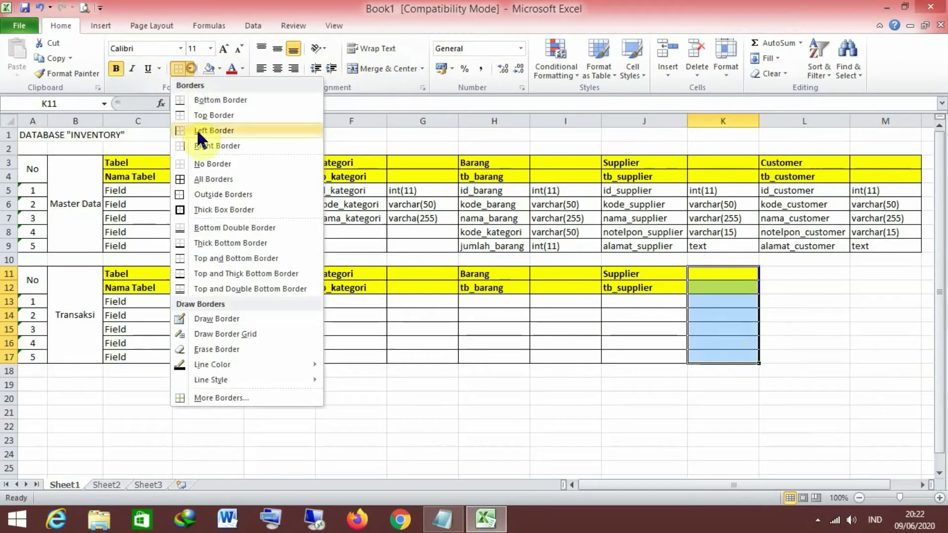
click(193, 176)
click(593, 393)
Replace the first table heading of the Transaksi section in D11 with Barang Masuk
click(146, 275)
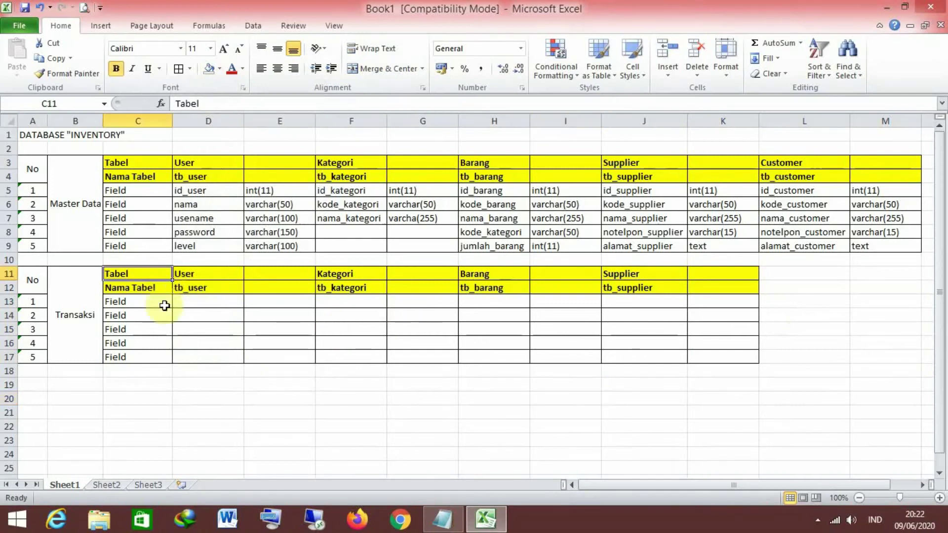
click(191, 274)
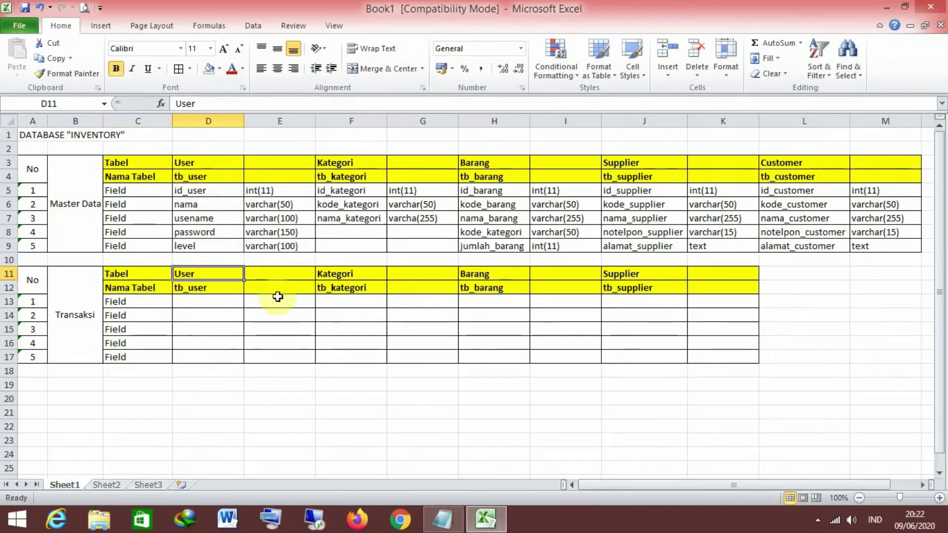
text(Barang Masuk)
key(Return)
Set the table name of Barang Masuk in D12 to tb_bm
text(tb_barang)
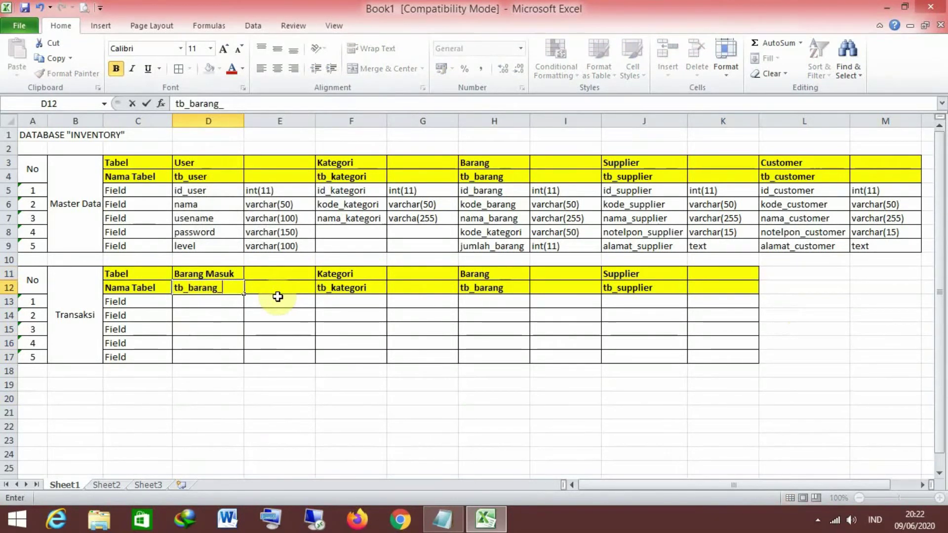
text(_ma)
key(BackSpace)
key(BackSpace)
key(BackSpace)
key(BackSpace)
key(BackSpace)
key(BackSpace)
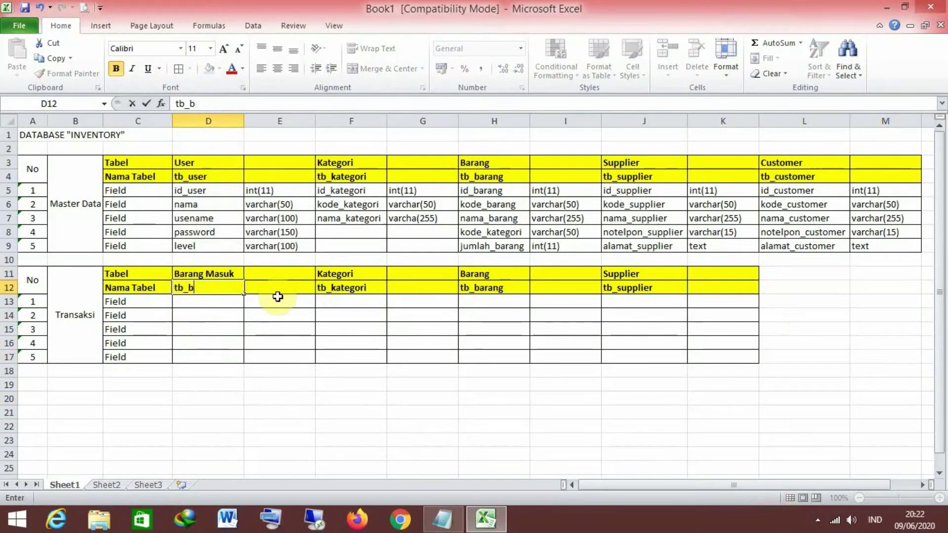
text(arang)
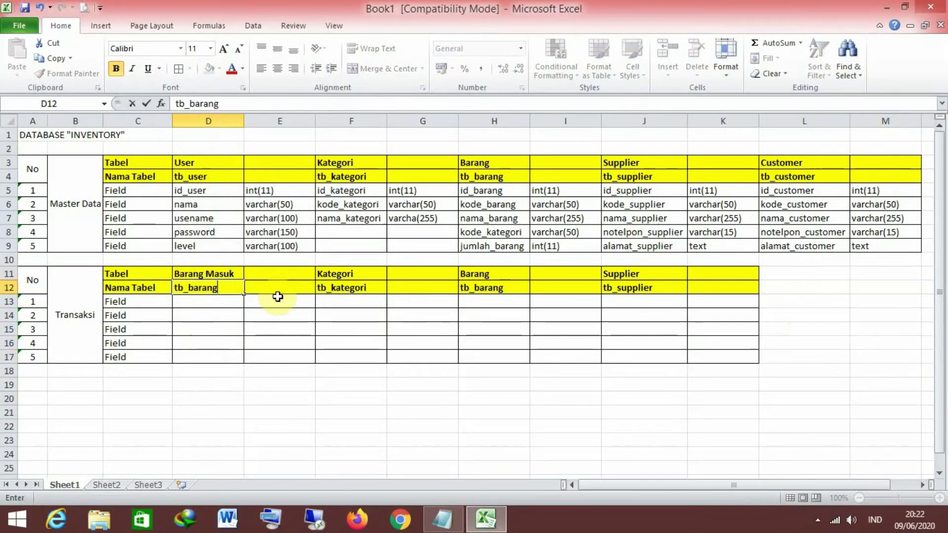
text(asuk)
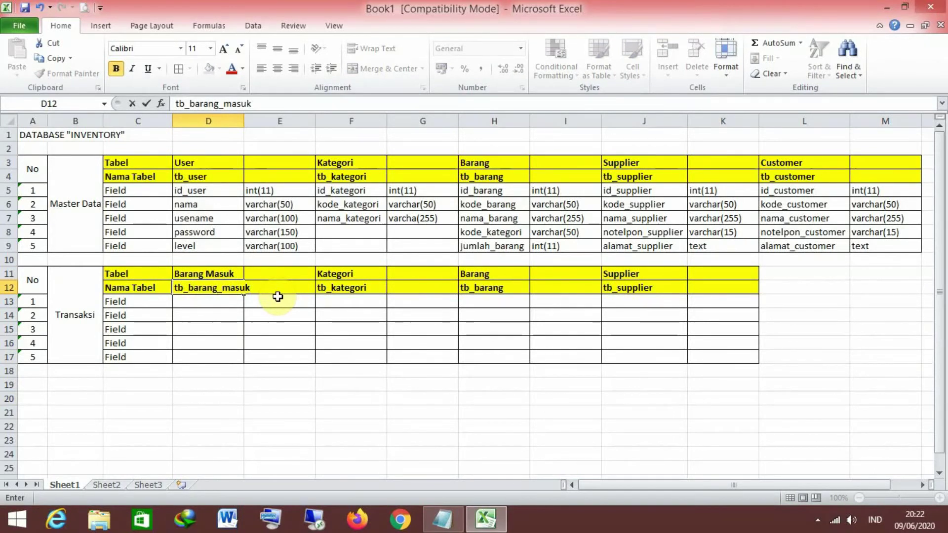
key(BackSpace)
key(BackSpace)
key(BackSpace)
key(BackSpace)
key(BackSpace)
key(BackSpace)
key(BackSpace)
key(BackSpace)
key(BackSpace)
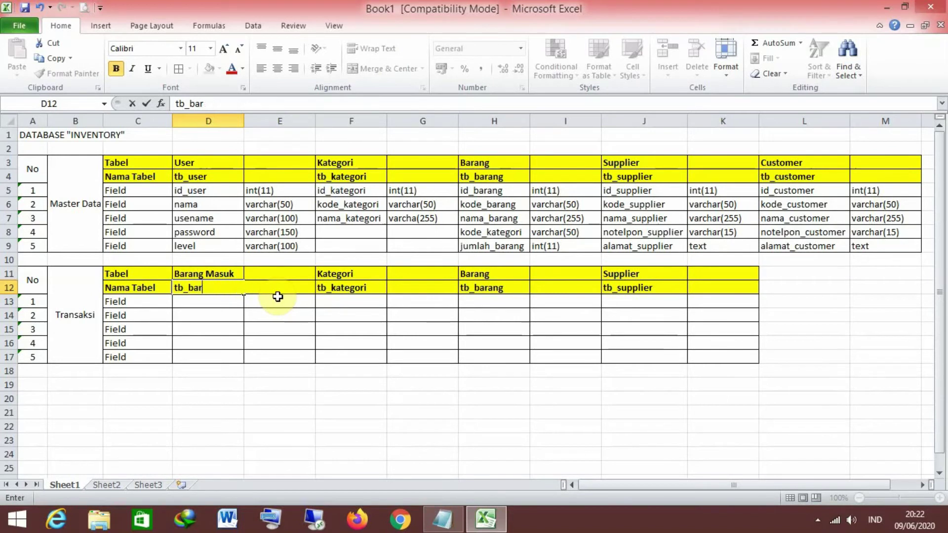
key(BackSpace)
text(m)
key(Return)
key(Page_Down)
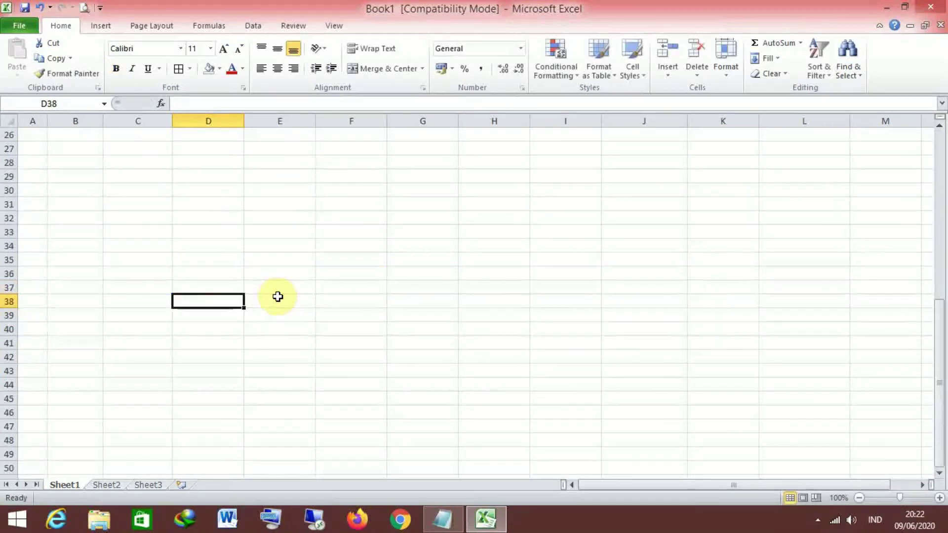
key(Page_Up)
Rename the second Transaksi table in F11 as Detail Bm and enter tb_bm_dt as its table name in F12
key(Up)
key(Up)
key(Right)
key(Right)
text(De)
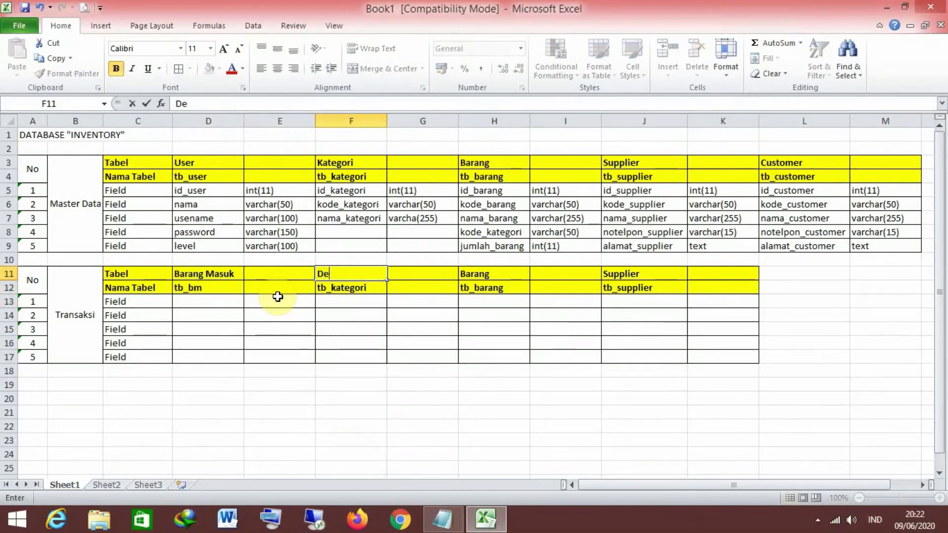
text(tail Bm)
key(Return)
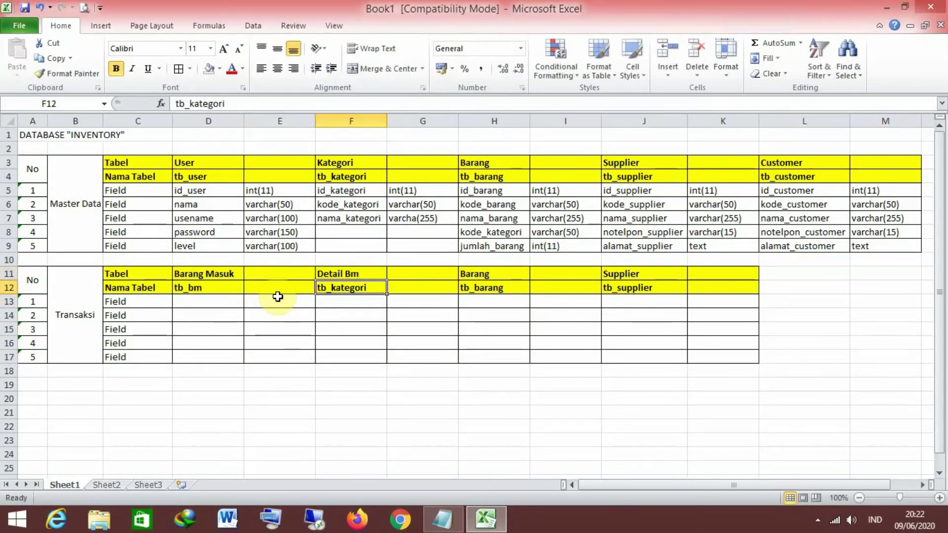
text(tb_)
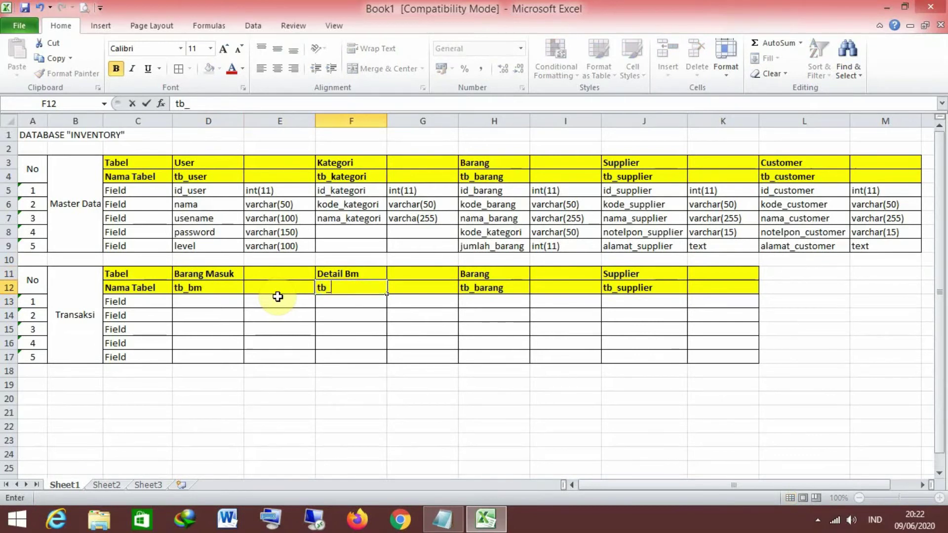
text(bm_dt)
key(Tab)
Rename the third Transaksi table in H11 as Barang Keluat and enter tb_bk as its table name in H12
key(Tab)
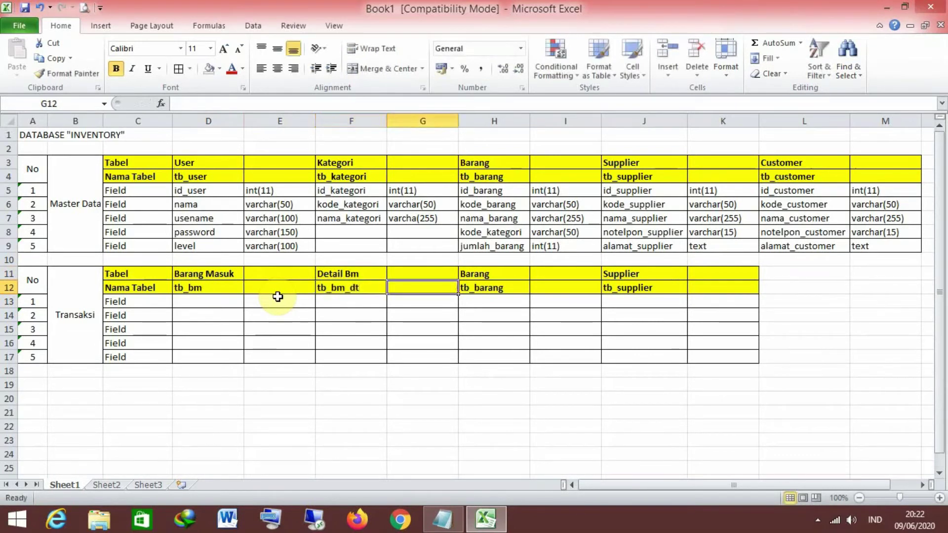
key(Up)
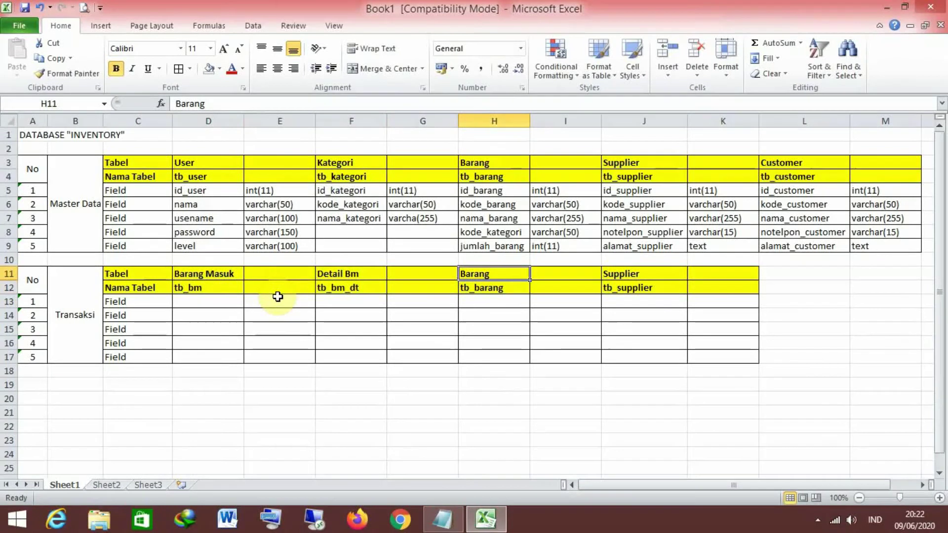
text(Barang Keluat)
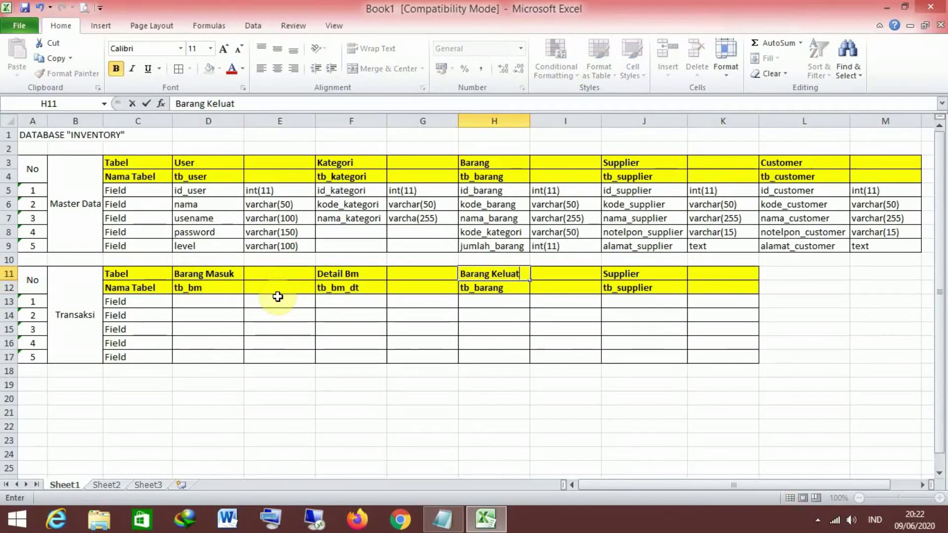
key(Return)
text(tb_bk)
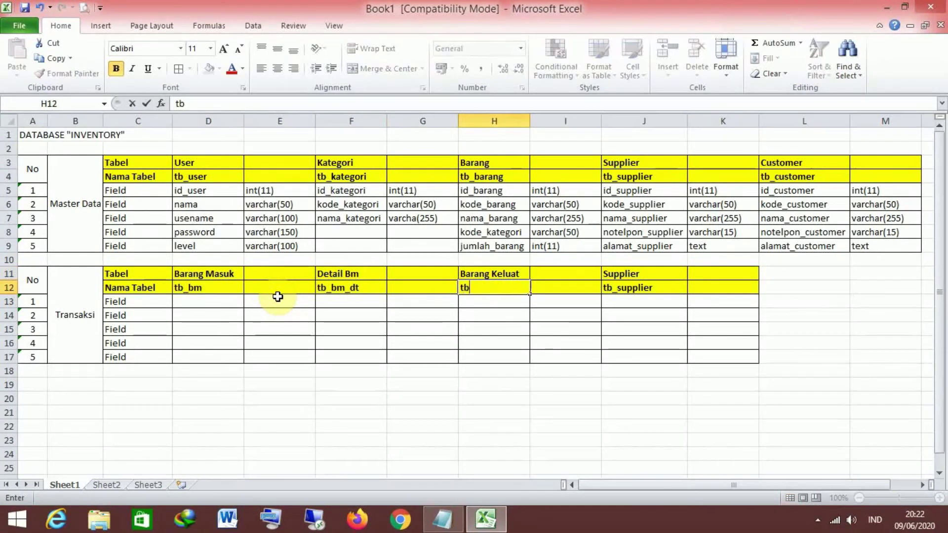
key(Tab)
Correct the spelling of the table heading in H11 to Barang Keluar
key(Tab)
key(Up)
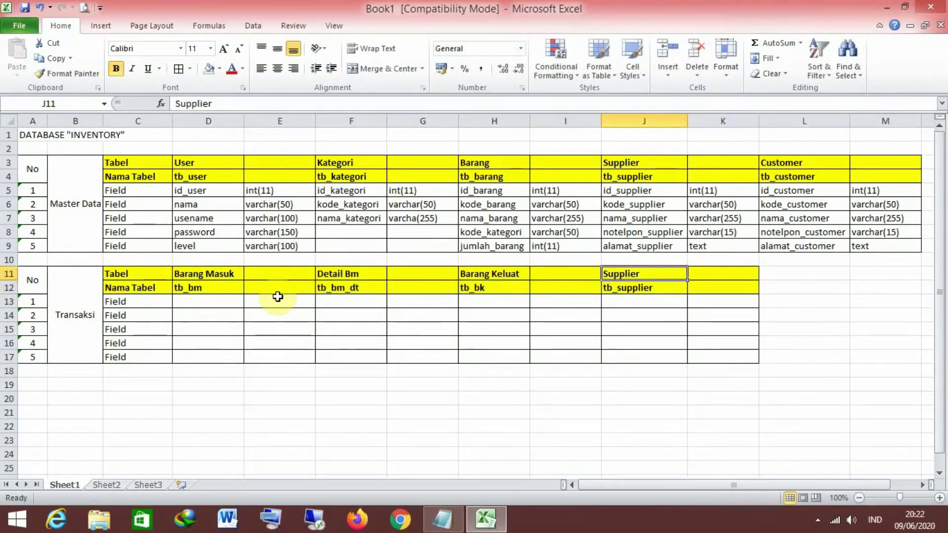
key(Left)
key(Left)
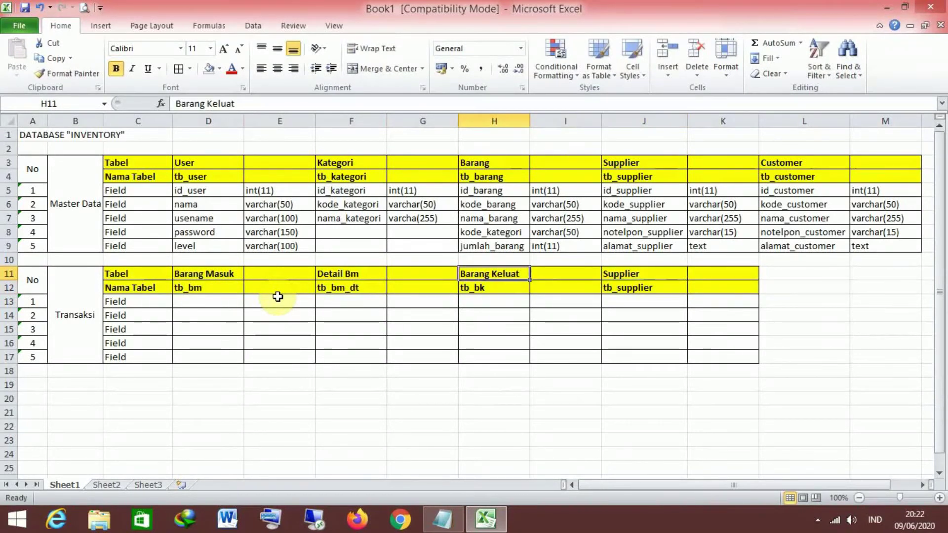
key(F2)
key(BackSpace)
text(r)
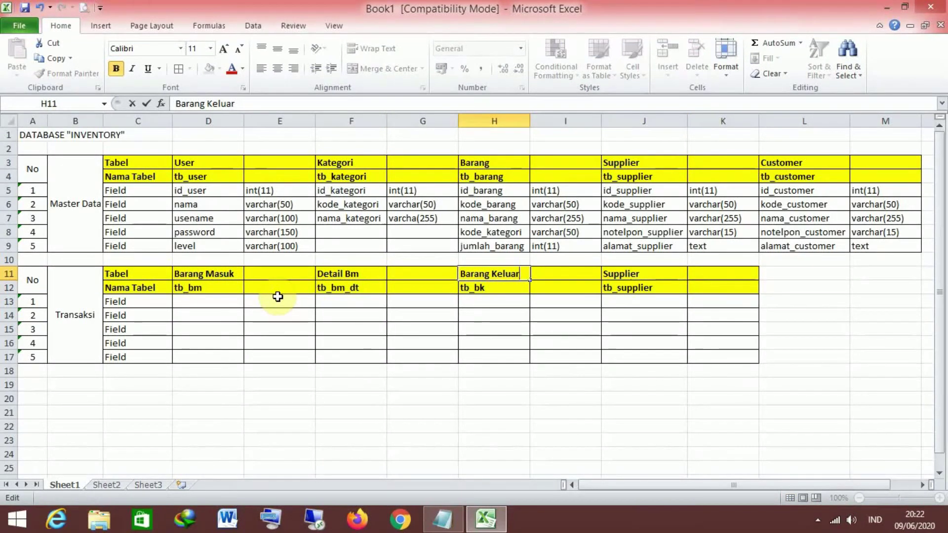
key(Return)
Rename the fourth Transaksi table in J11 as Detail Bk and set its table name in J12 to tb_dt_bk
key(Tab)
key(Tab)
key(Tab)
key(Up)
key(Left)
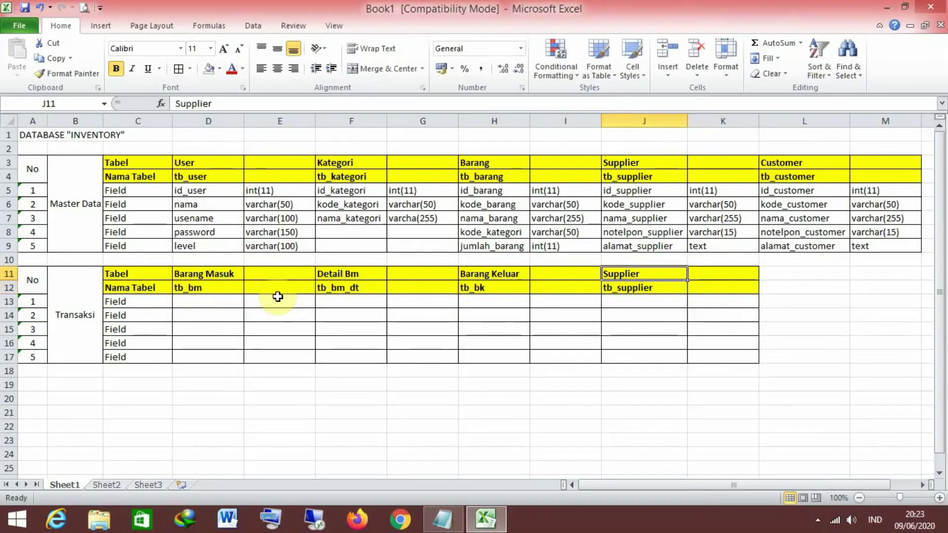
text(Detail Bk)
key(Return)
text(tb)
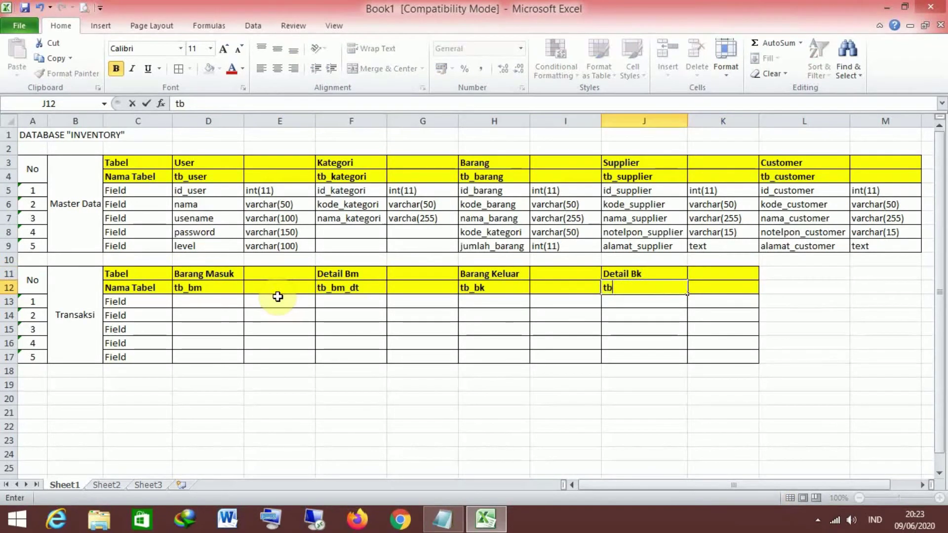
text(_bk_dt)
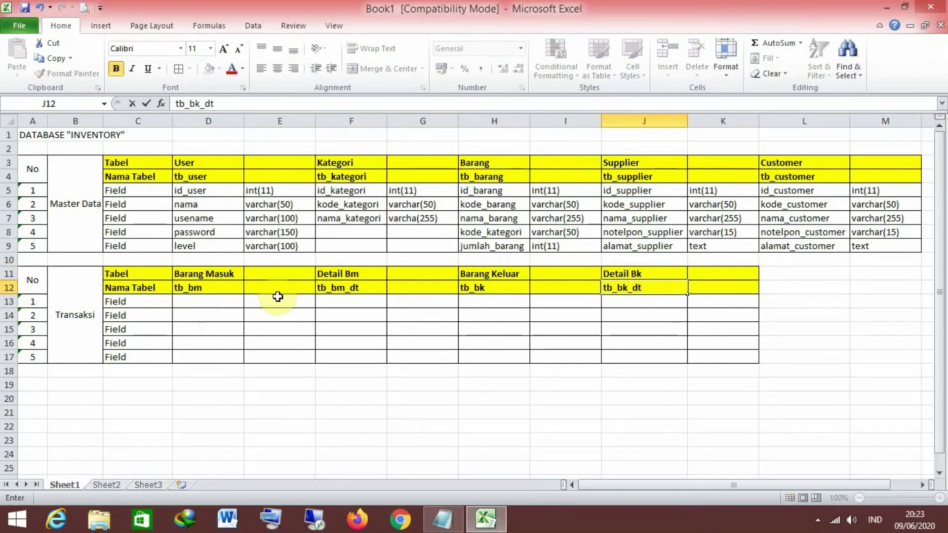
key(BackSpace)
key(BackSpace)
key(BackSpace)
key(BackSpace)
key(BackSpace)
text(dt_bk)
Change the table name of Detail Bm in F12 to tb_dt_bm
key(Left)
key(Left)
key(Left)
text(t)
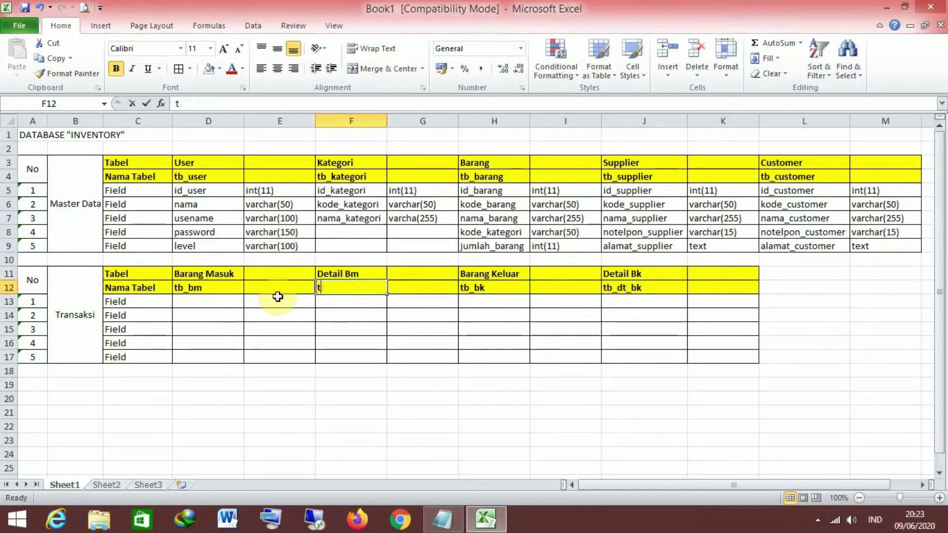
text(b_dt_bm)
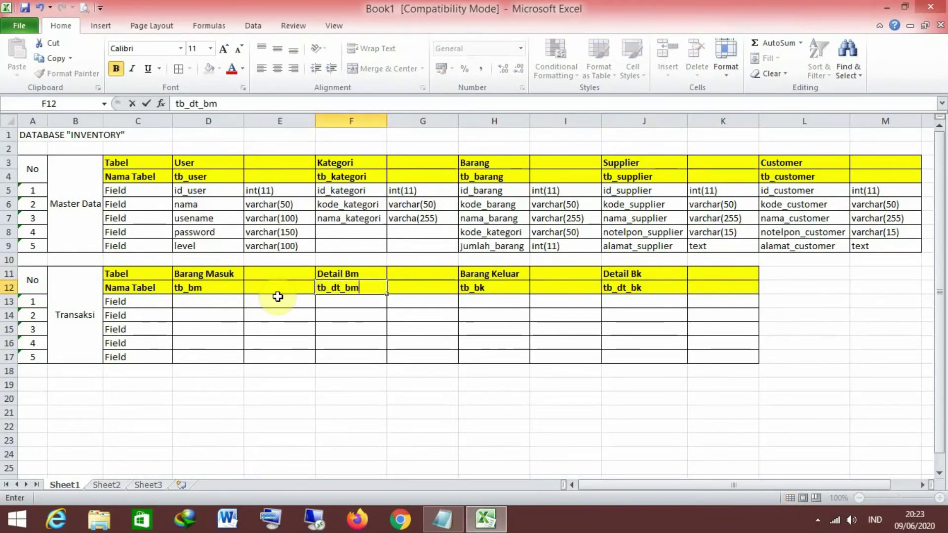
key(Return)
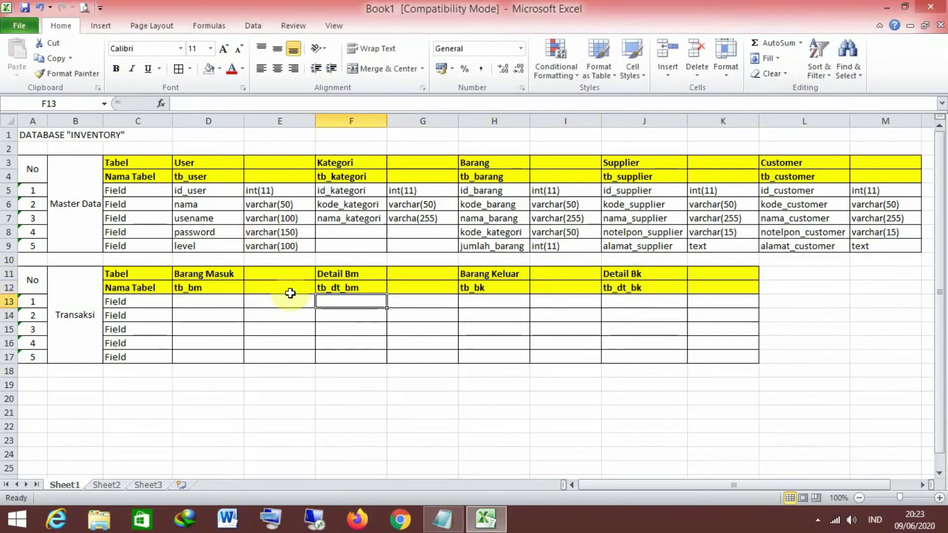
List the field names tanggal, id_bm and supplier in D13:D15 of the Barang Masuk table
click(186, 306)
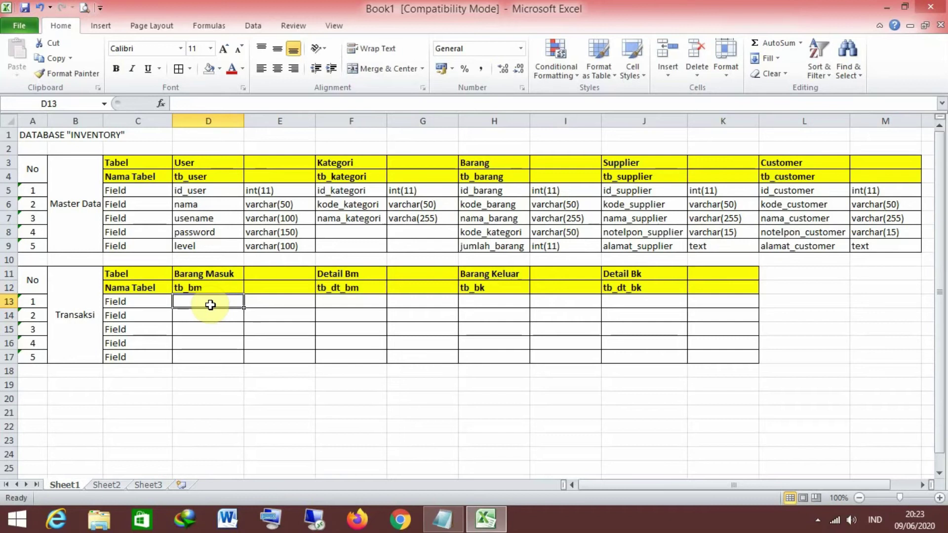
text(tanggal)
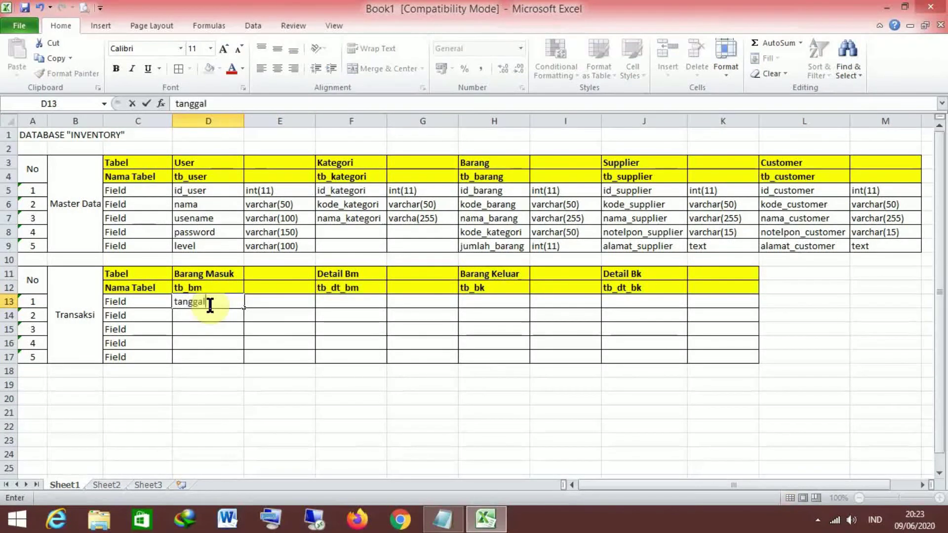
key(Return)
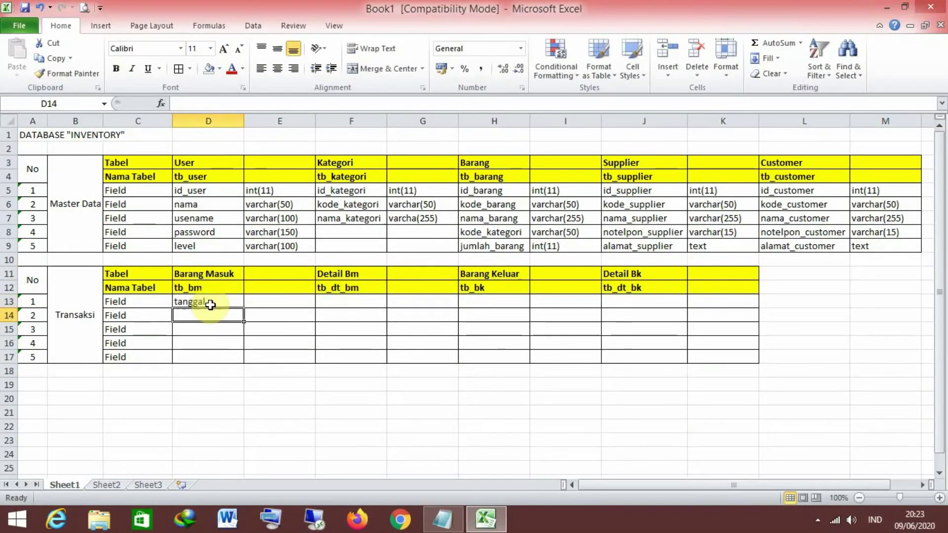
text(id_bm)
key(Return)
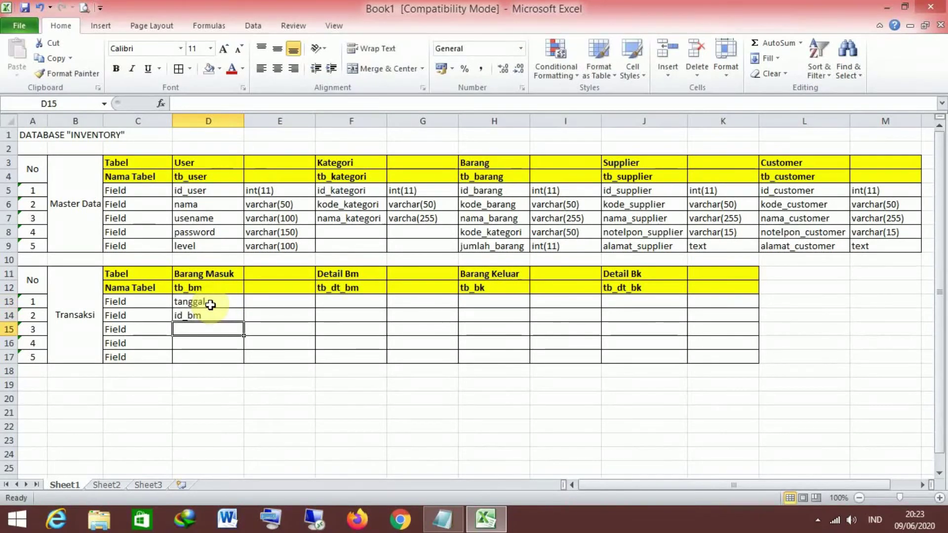
text(supplier)
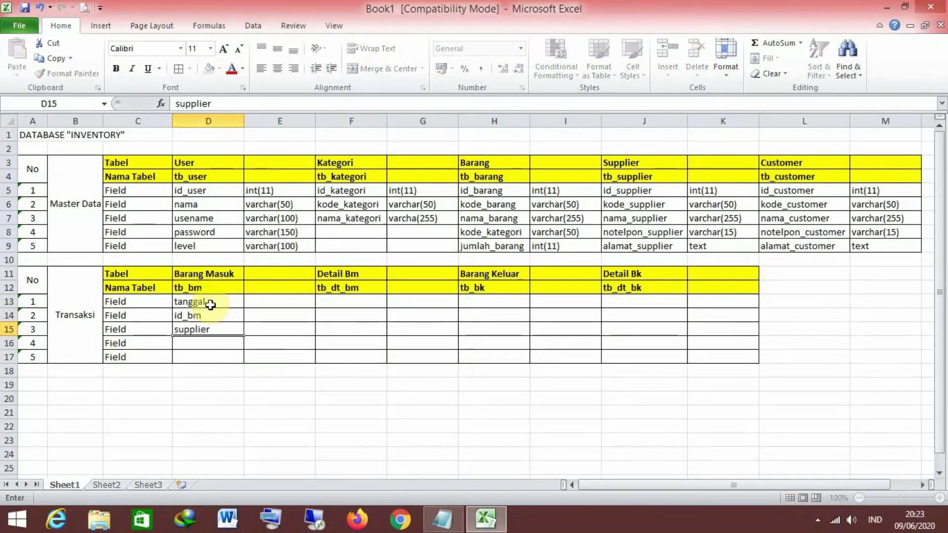
key(Return)
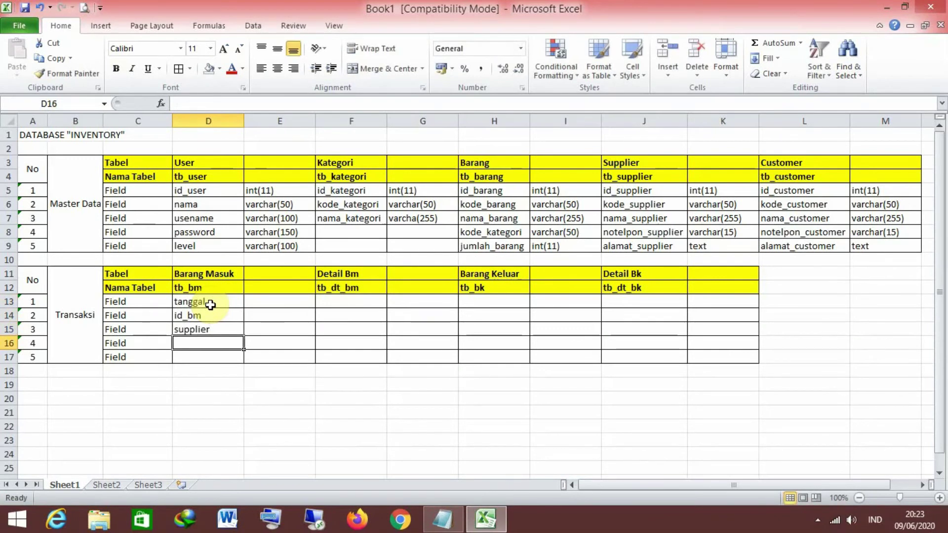
text(keterangan)
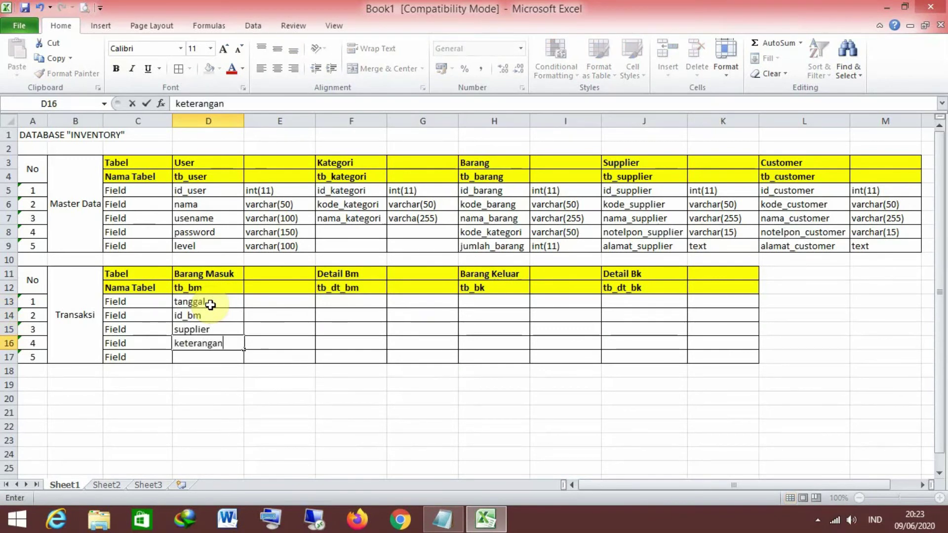
key(BackSpace)
key(BackSpace)
key(BackSpace)
key(BackSpace)
key(BackSpace)
key(BackSpace)
key(BackSpace)
key(BackSpace)
key(BackSpace)
key(BackSpace)
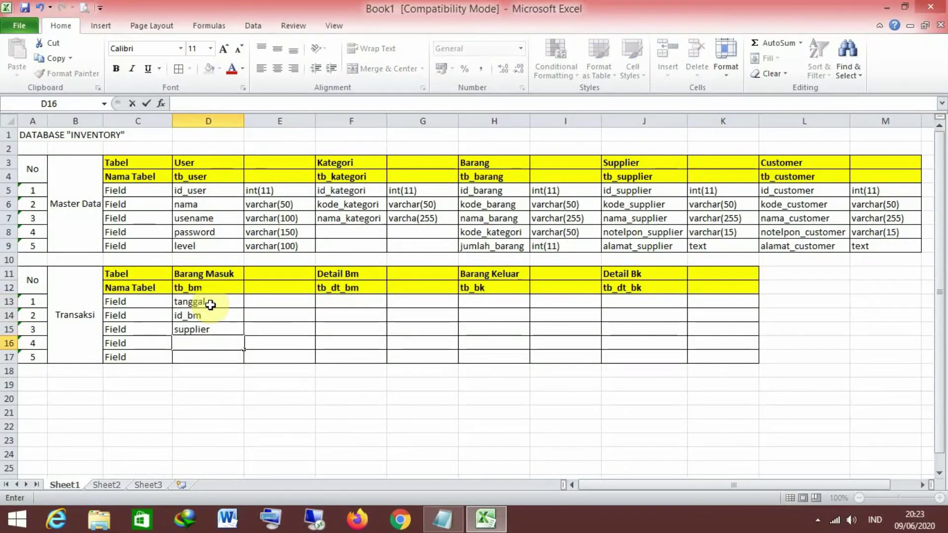
Add keterangan as the fourth field name in D16 of the Barang Masuk table
text(kete)
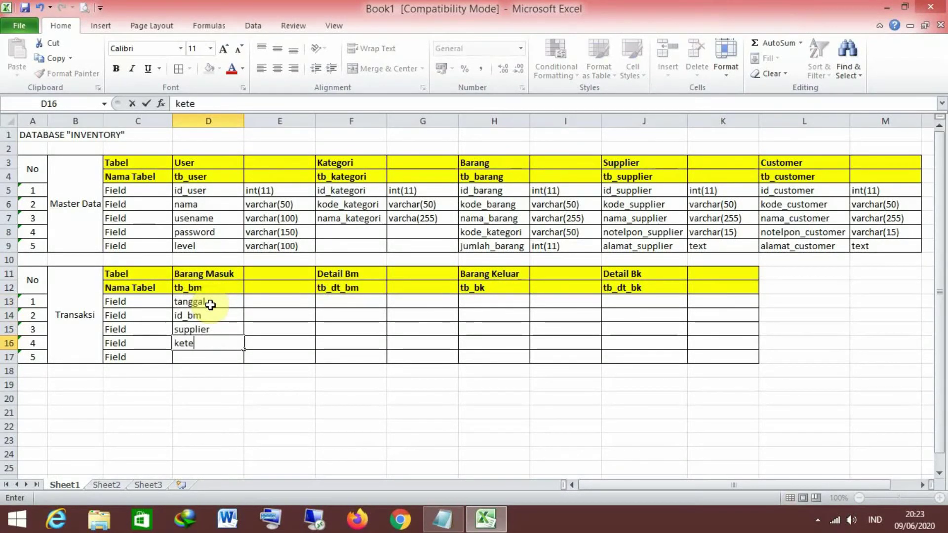
text(rangan)
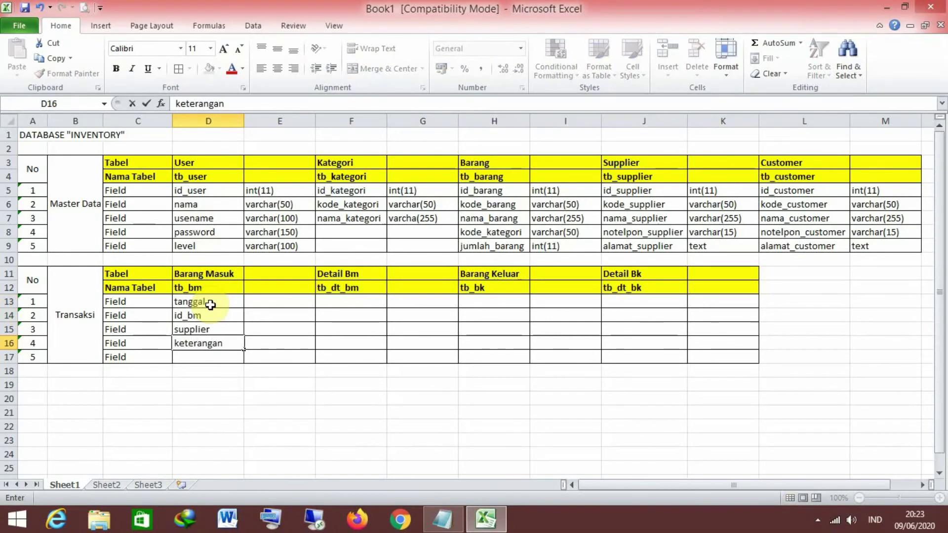
key(Tab)
key(Up)
key(Up)
key(Up)
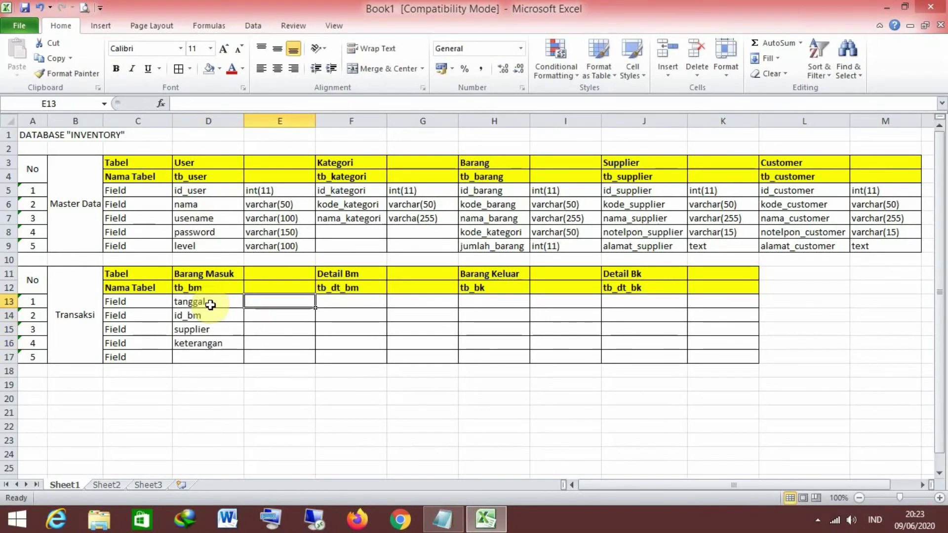
Set the data types of the Barang Masuk fields tanggal to date in E13 and id_bm to varchar(100) in E14
text(date)
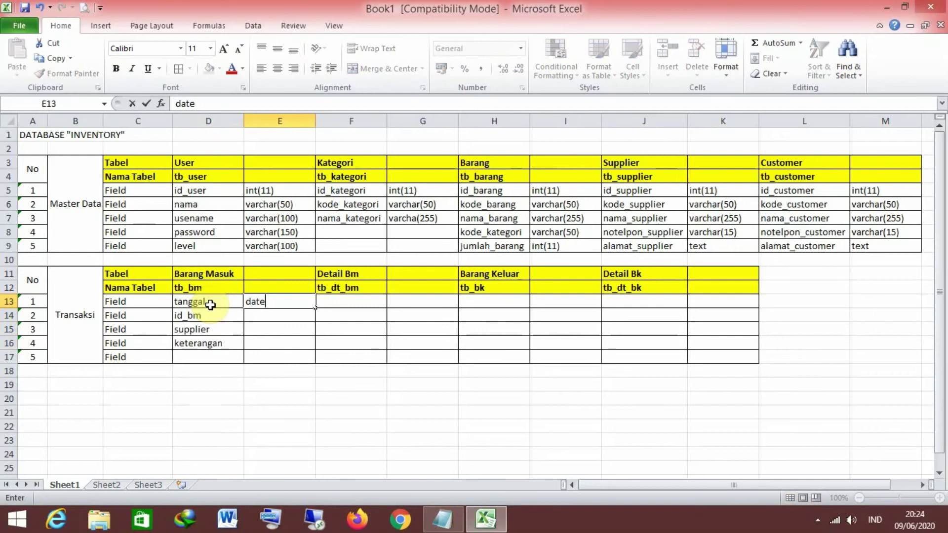
key(Return)
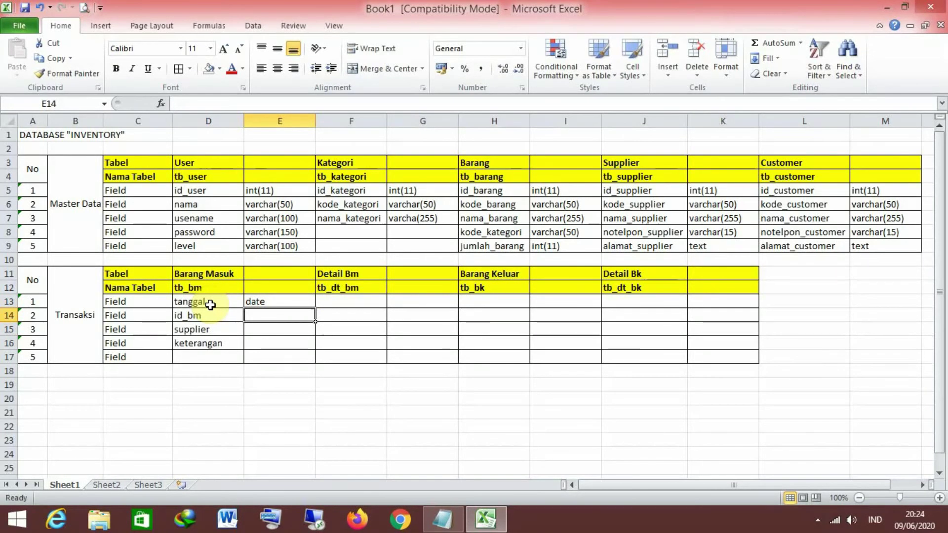
text(varchar()
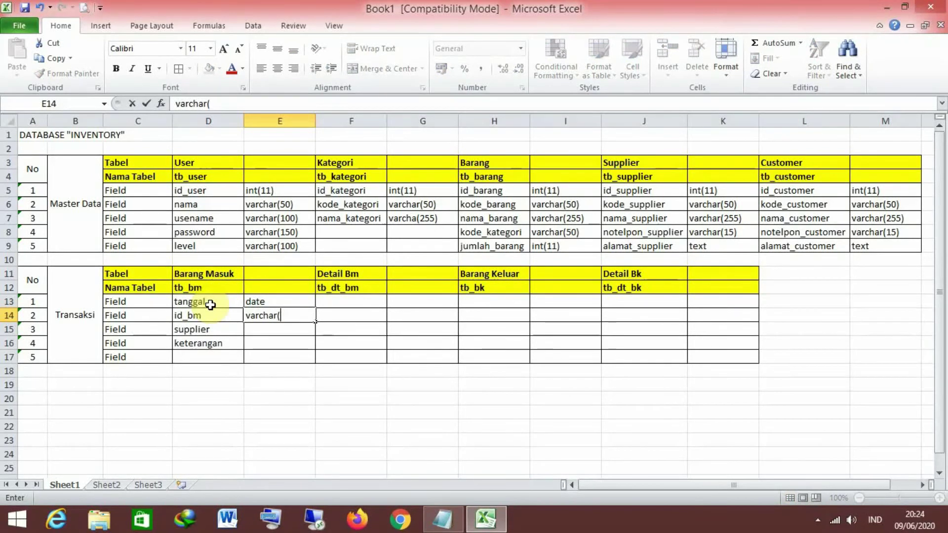
text(100))
key(Return)
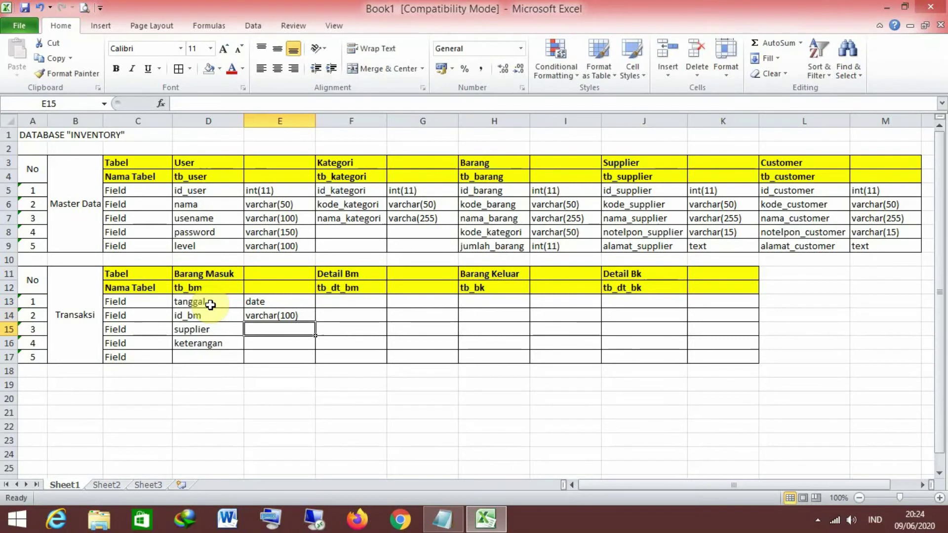
Rename the supplier field in D15 of the Barang Masuk table as kode_supplier
key(Left)
text(kode_supplier)
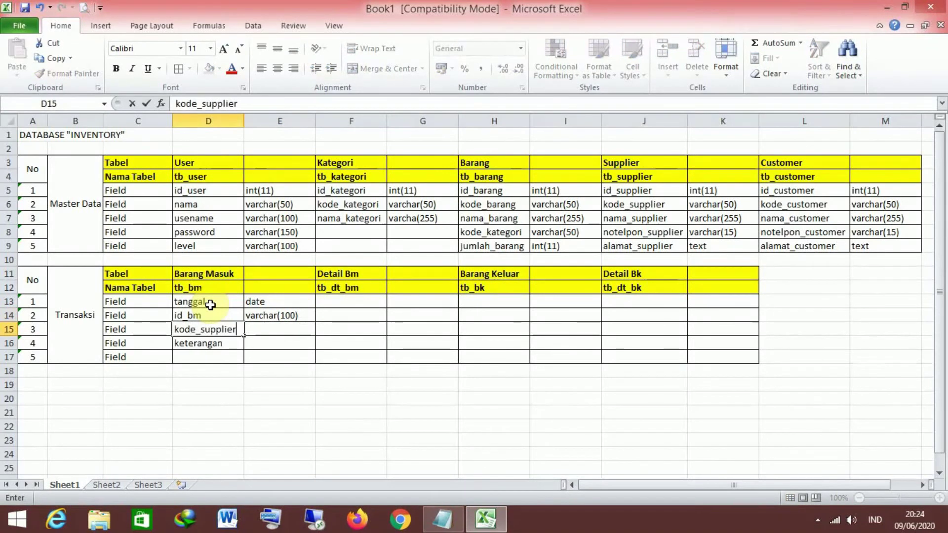
key(Right)
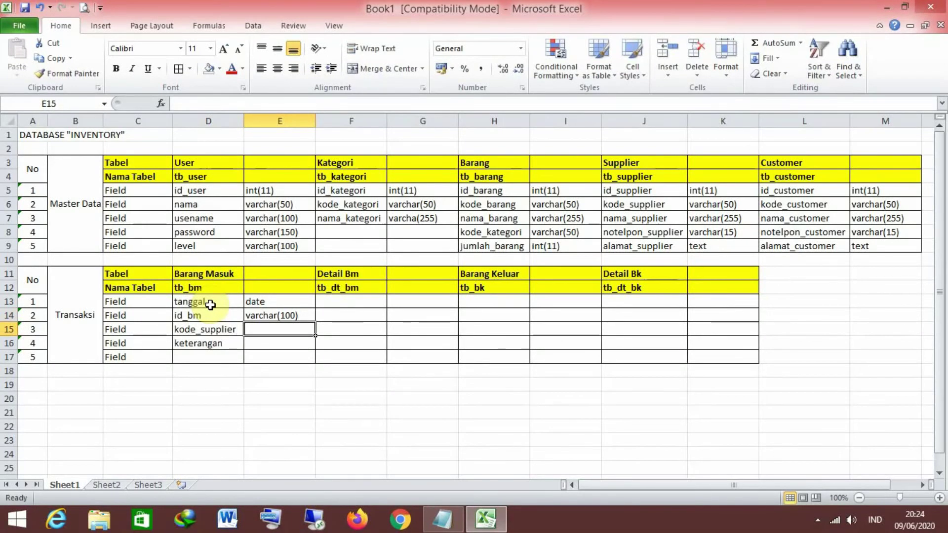
Set the data types of kode_supplier to varchar(50) in E15 and keterangan to text in E16
text(varchar(50))
key(Return)
text(text)
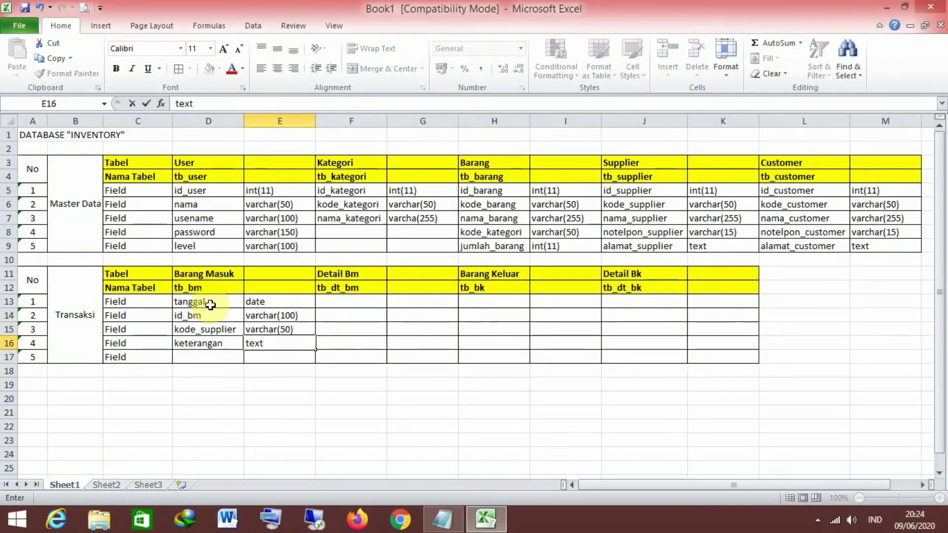
key(Tab)
key(Up)
key(Up)
key(Up)
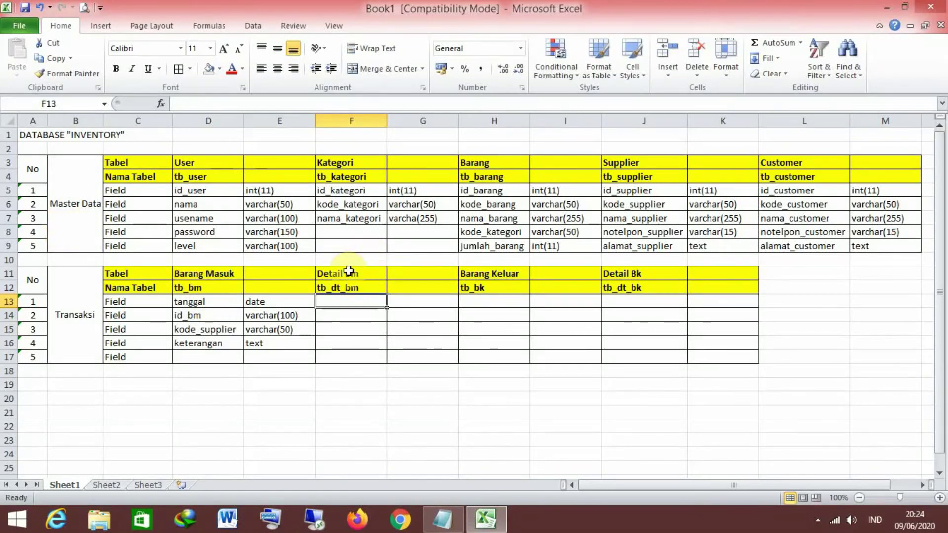
text(d)
key(BackSpace)
key(BackSpace)
text(id_detail)
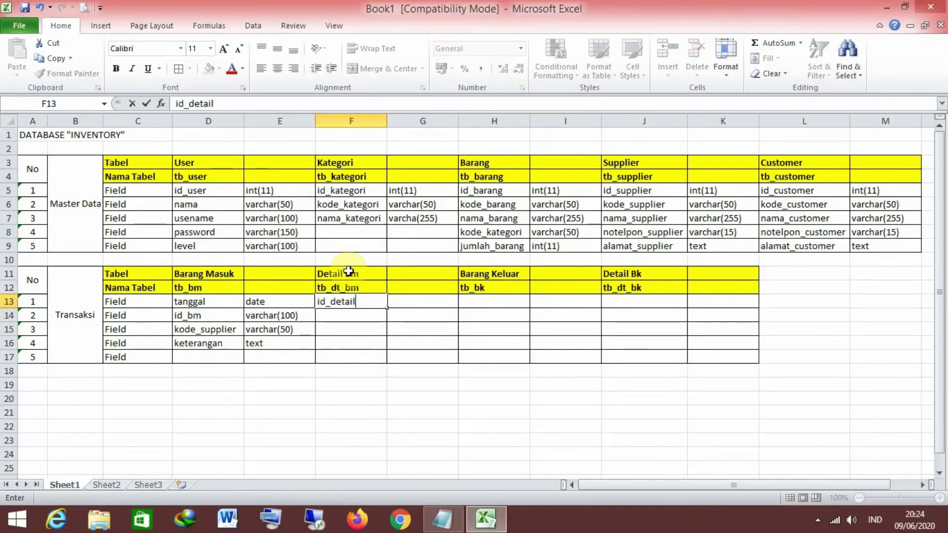
key(BackSpace)
key(BackSpace)
key(BackSpace)
key(BackSpace)
key(BackSpace)
key(BackSpace)
key(BackSpace)
key(BackSpace)
key(BackSpace)
List the field names tanggal, id_dt_bm and id_bm in F13:F15 of the Detail Bm table
text(tanggal)
key(Return)
text(id_detail)
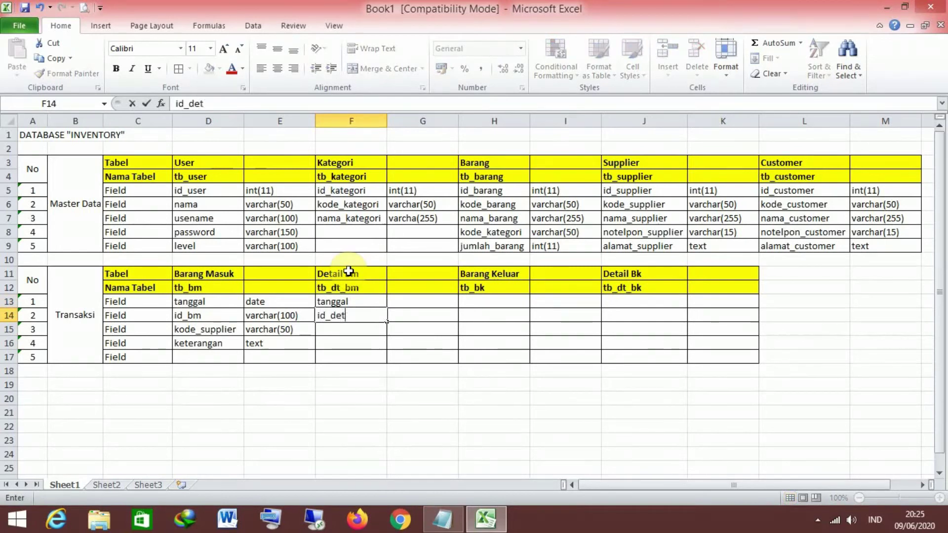
key(BackSpace)
key(BackSpace)
key(BackSpace)
key(BackSpace)
key(BackSpace)
text(t_bm)
key(Return)
text(id_bm)
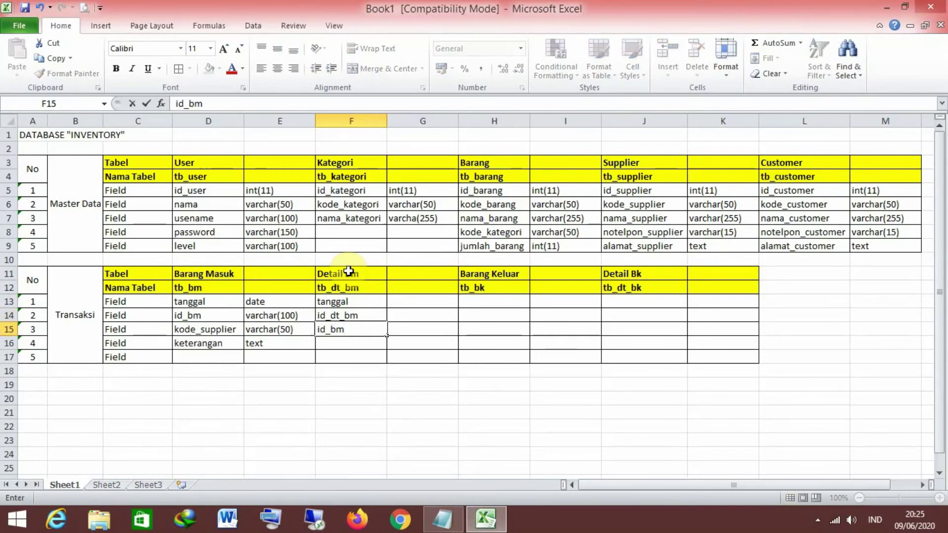
key(Return)
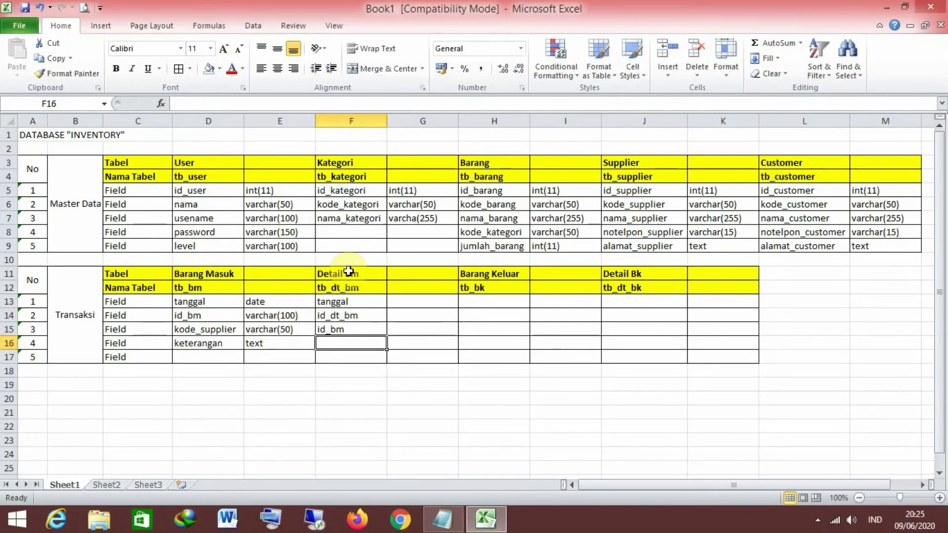
Add the field names kode_supplier and kode_part in F16:F17 of the Detail Bm table
text(kode)
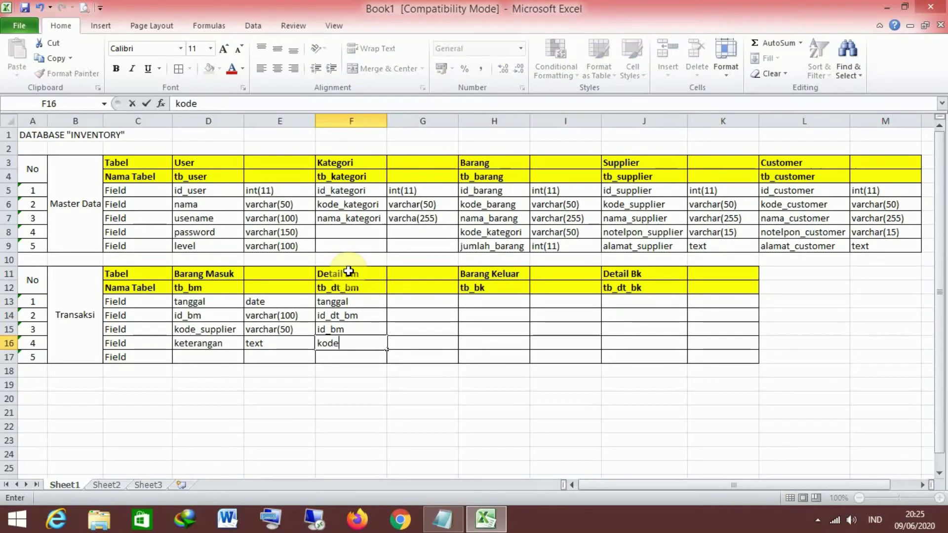
text(_supplier)
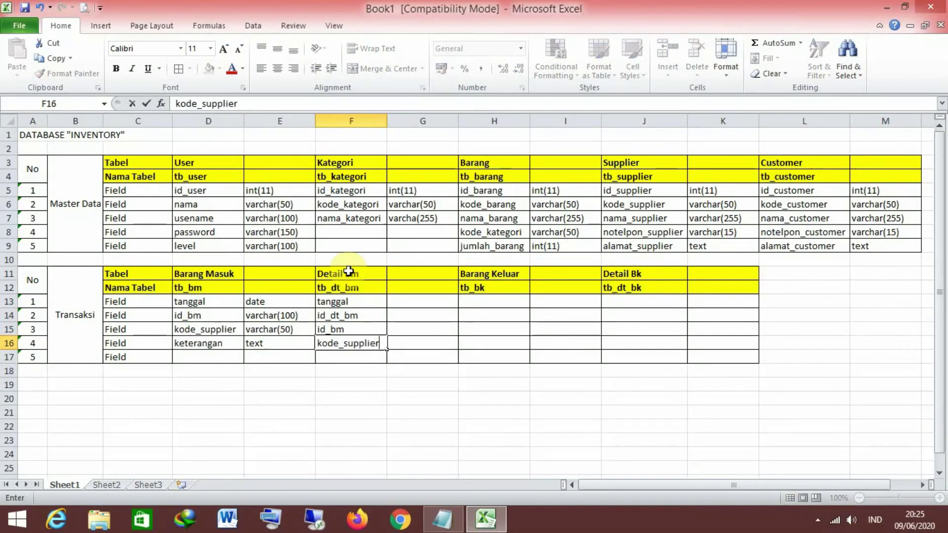
key(Return)
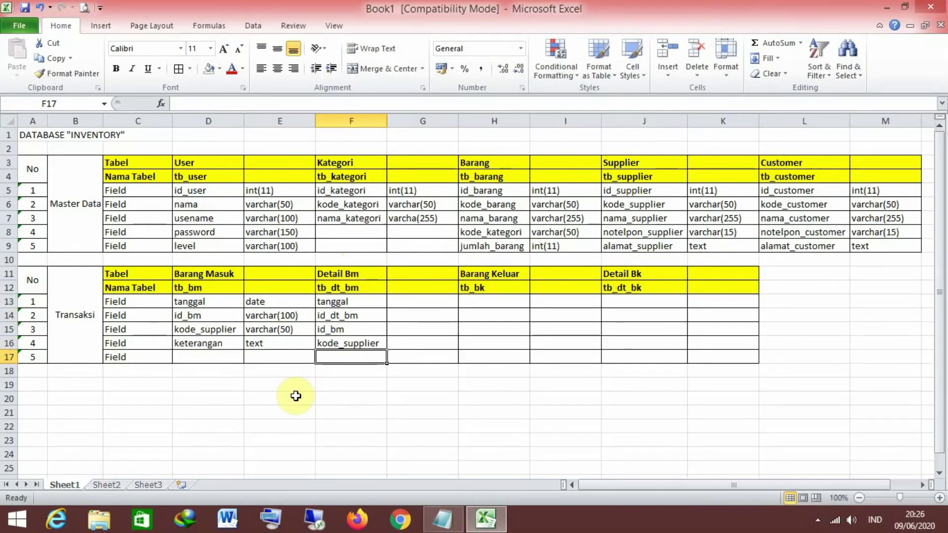
text(kode_part)
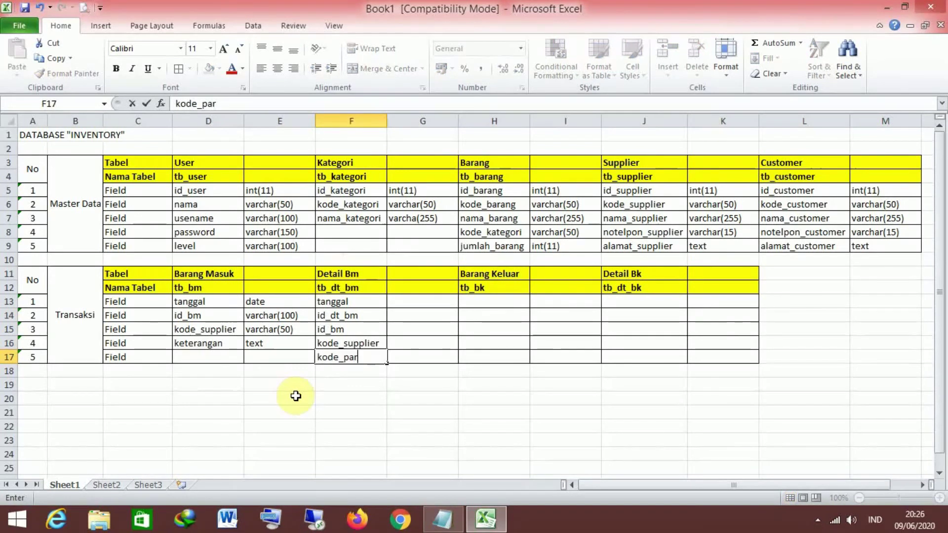
key(Return)
text(nama_)
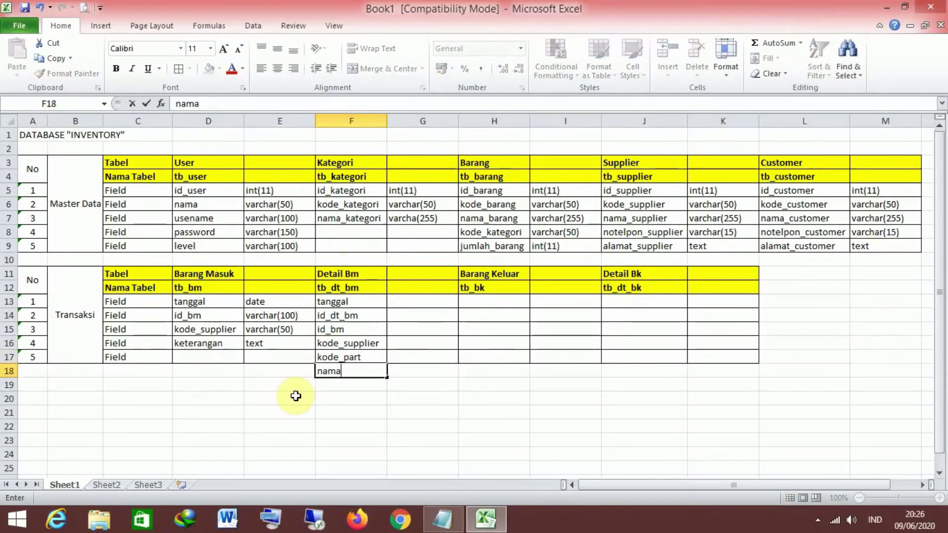
key(BackSpace)
key(BackSpace)
key(BackSpace)
key(BackSpace)
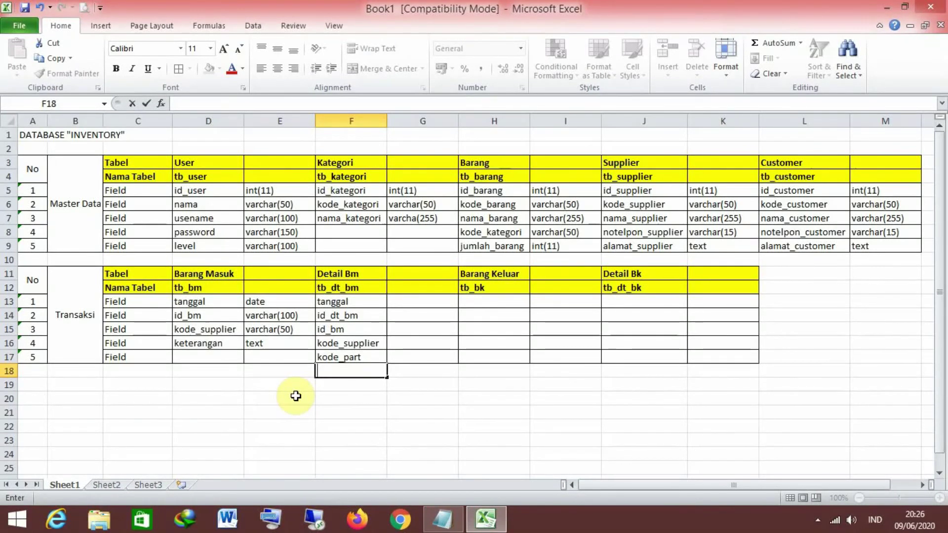
key(Escape)
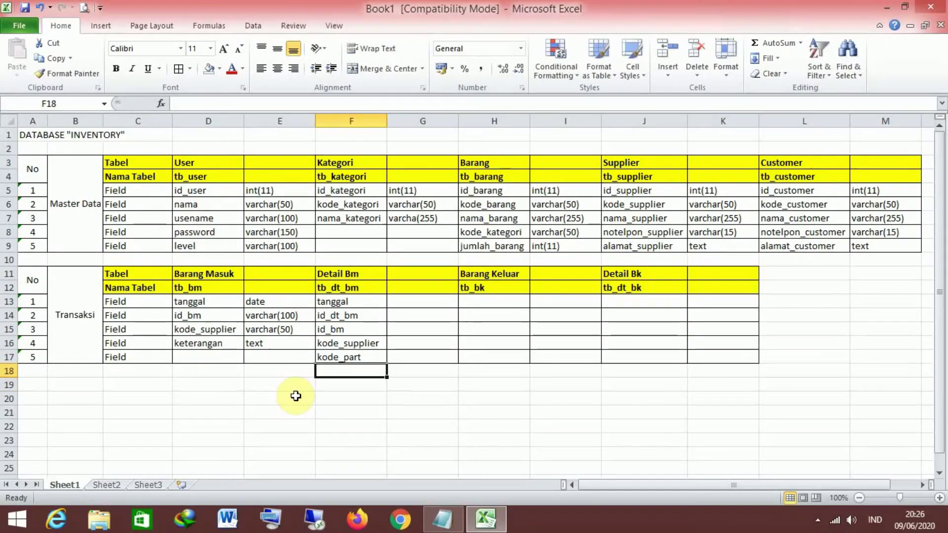
Add the field names nama_part, jumlah and keterangan in F18:F20, continuing the Detail Bm list
text(nama_part)
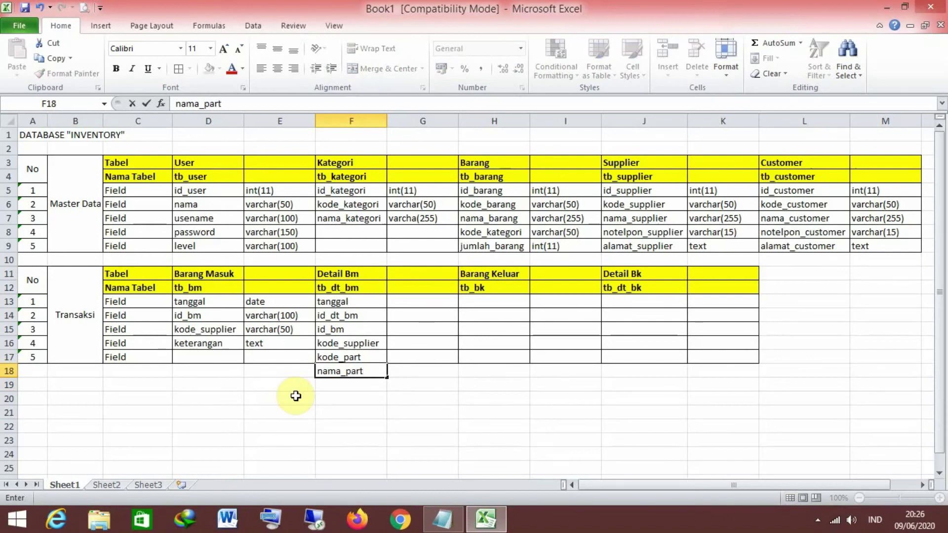
key(Return)
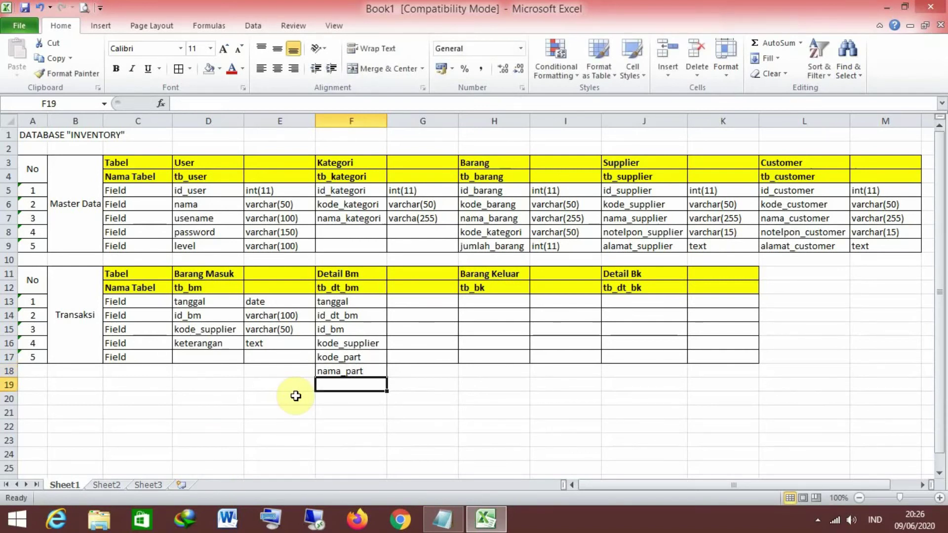
text(jumlah)
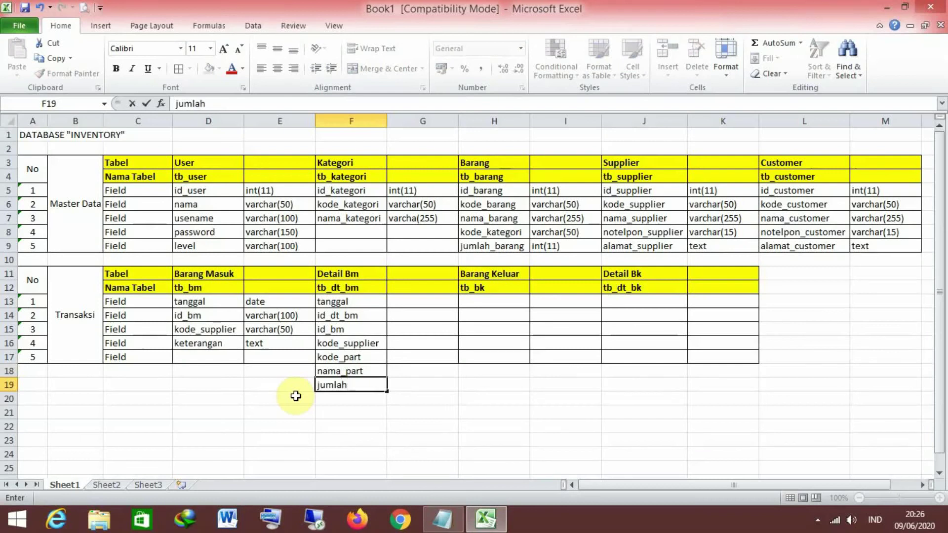
key(Return)
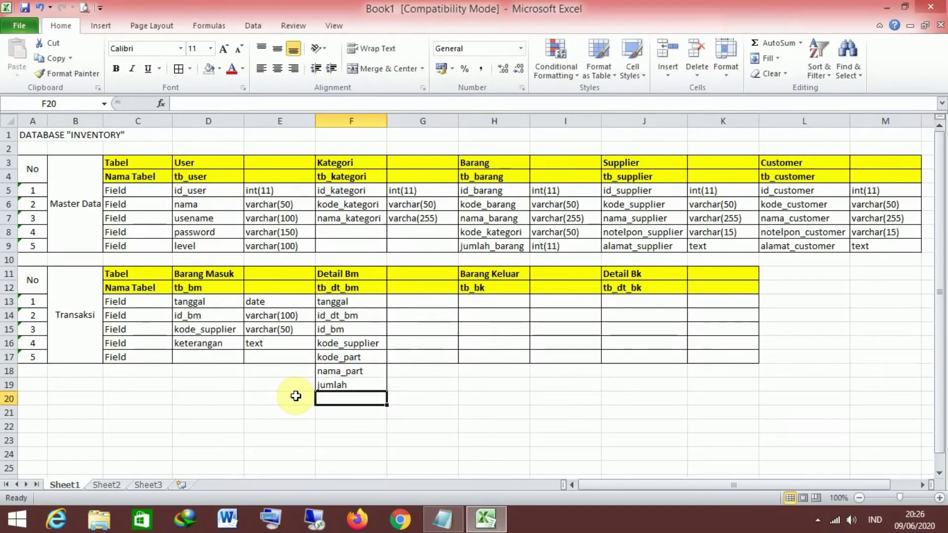
text(k)
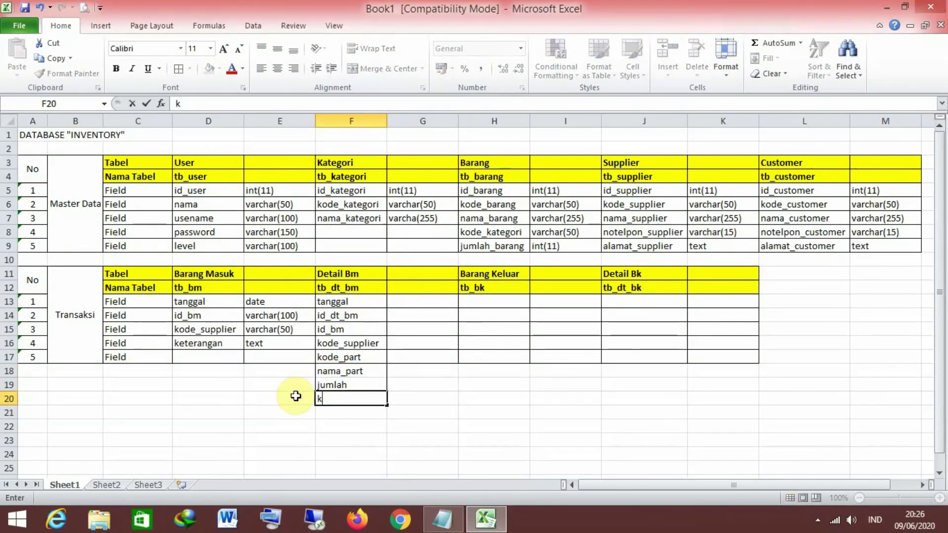
text(eterangan)
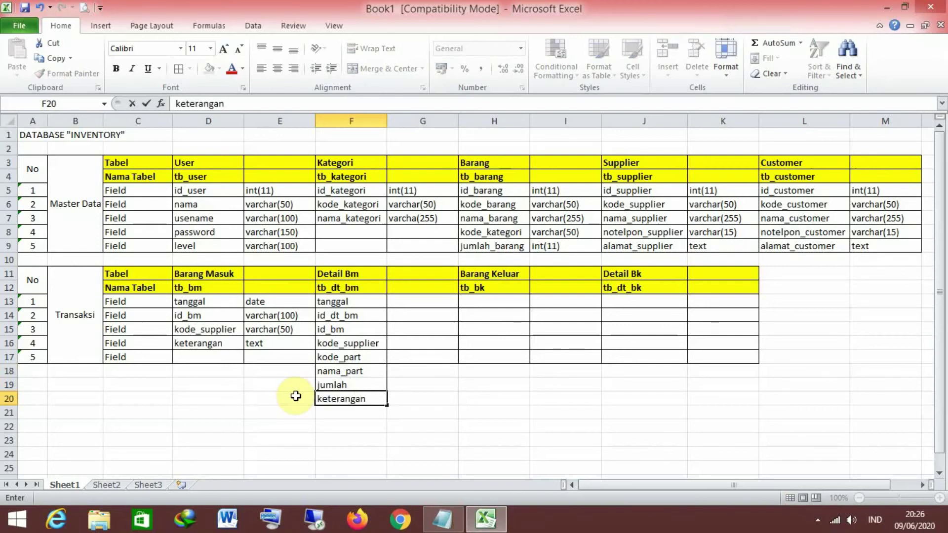
key(Return)
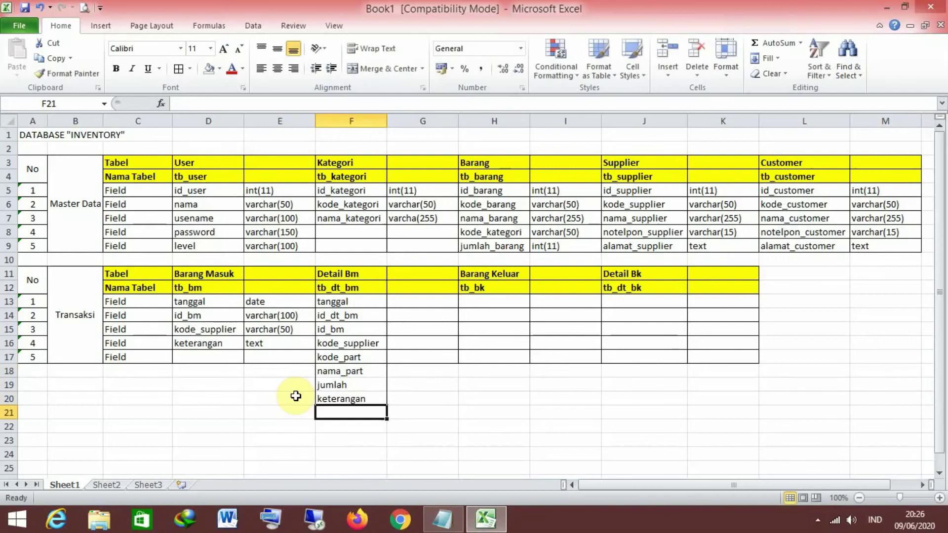
Set the Detail Bm data types in G13:G15 to date for tanggal and varchar(100) for both id_dt_bm and id_bm
click(410, 301)
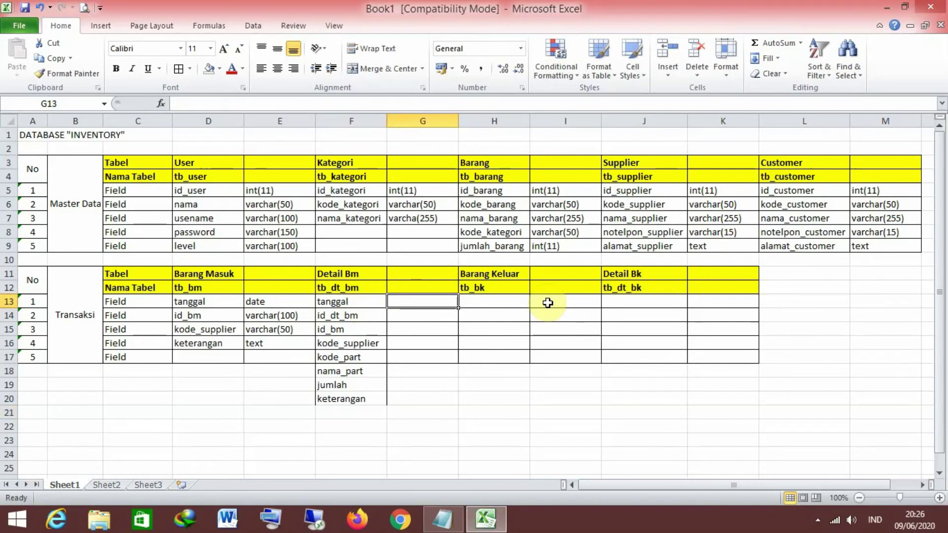
text(date)
key(Return)
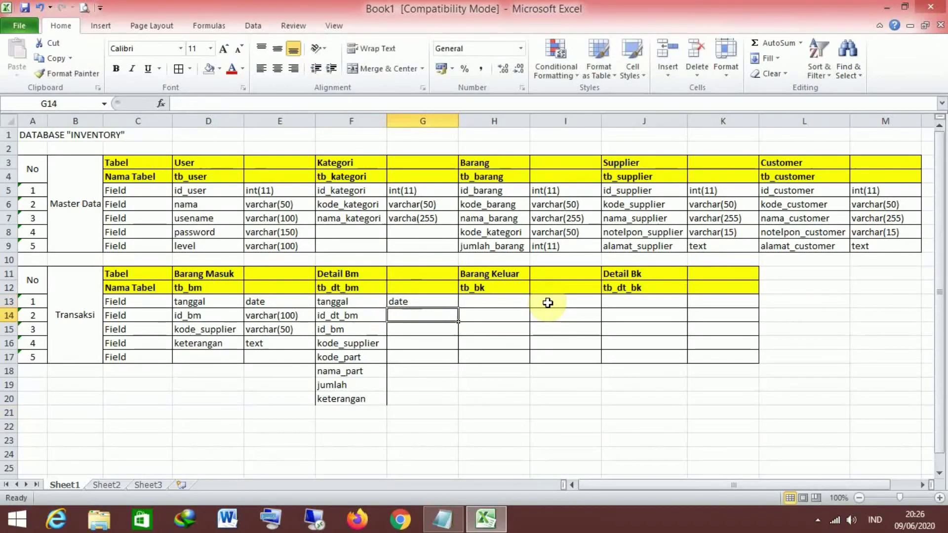
text(varc)
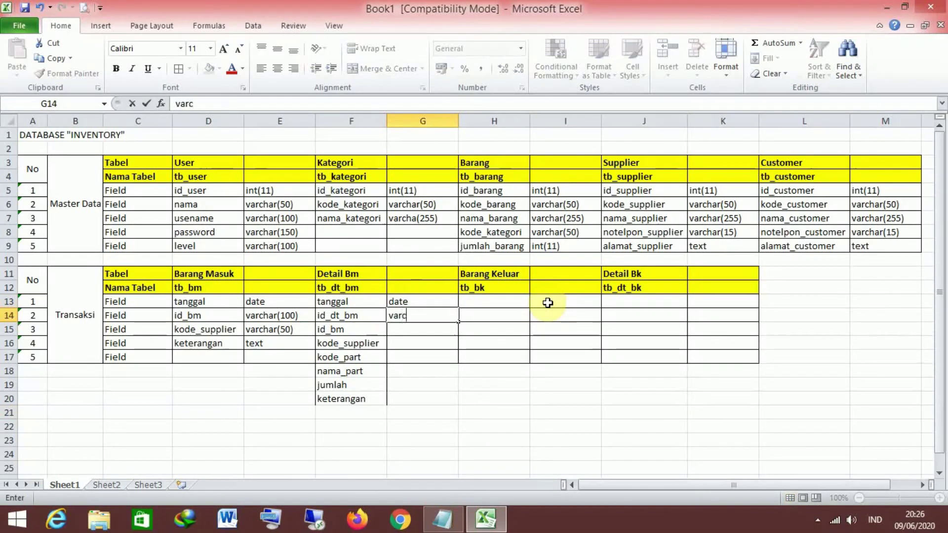
text(har(100))
key(Return)
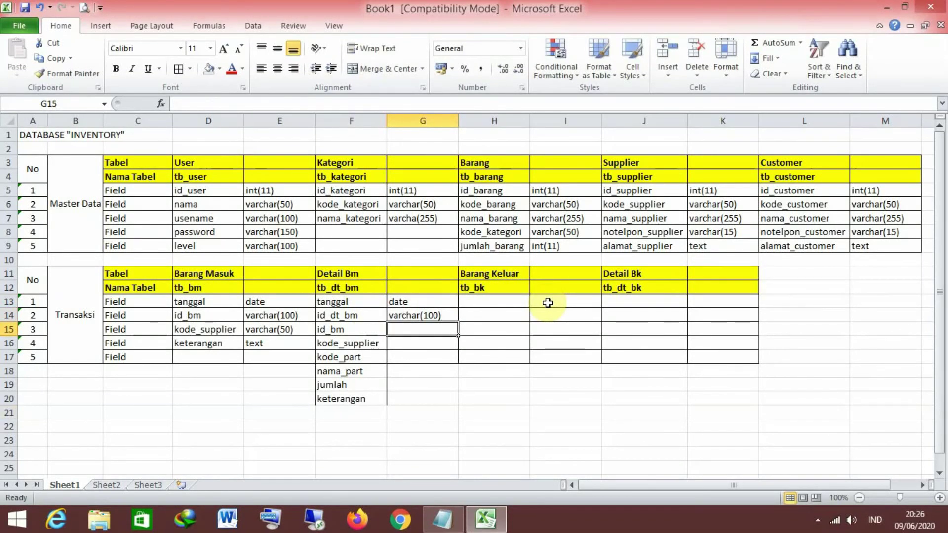
text(varchar()
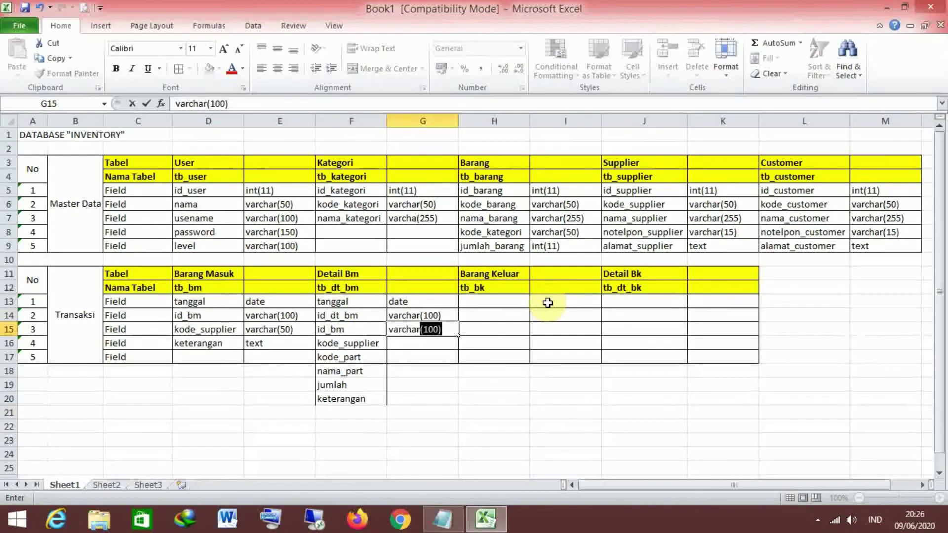
text(100)
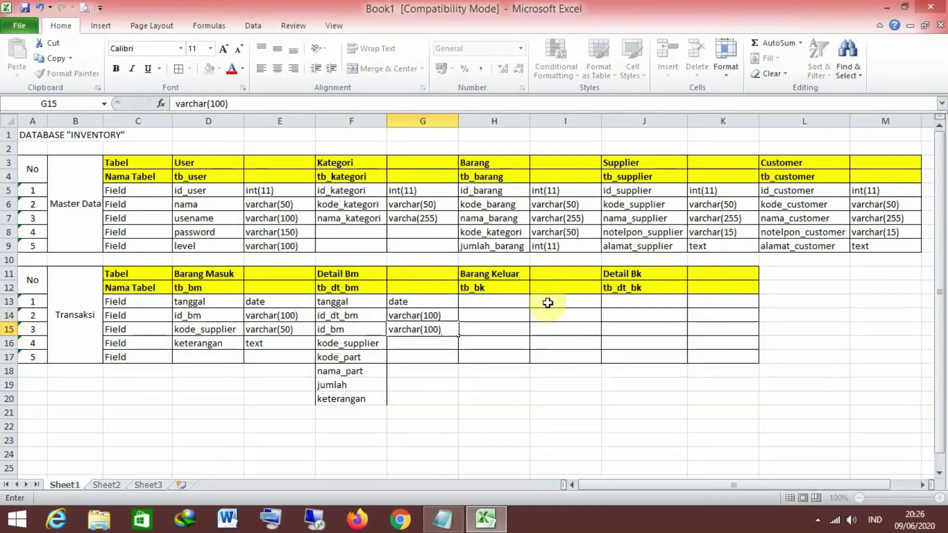
key(Return)
Set the Detail Bm data types in G16:G17 to varchar(50) for kode_supplier and kode_part
text(varc)
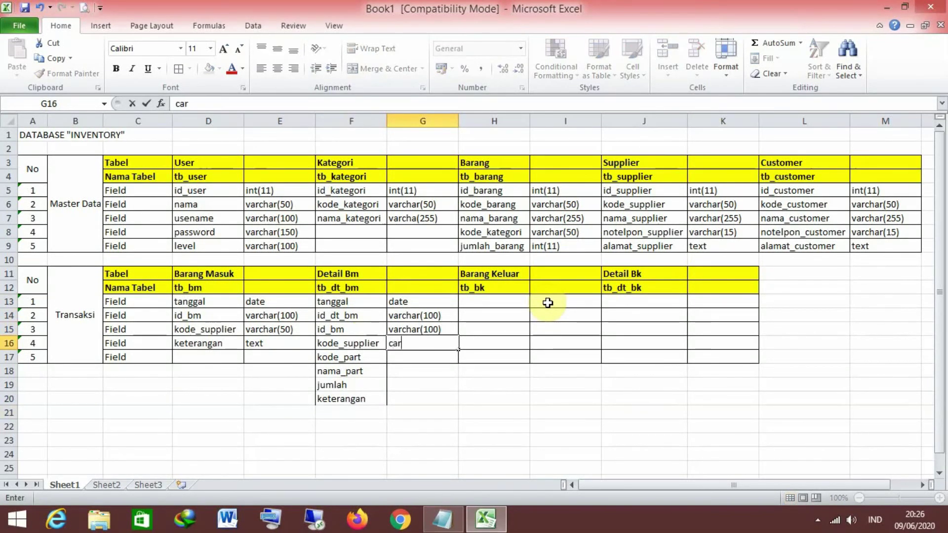
text(har)
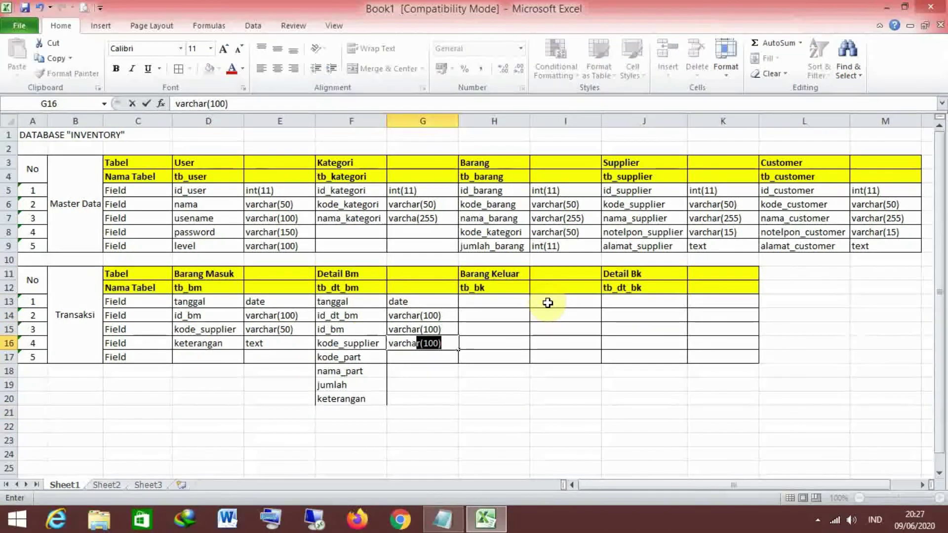
text((50))
key(Return)
text(v)
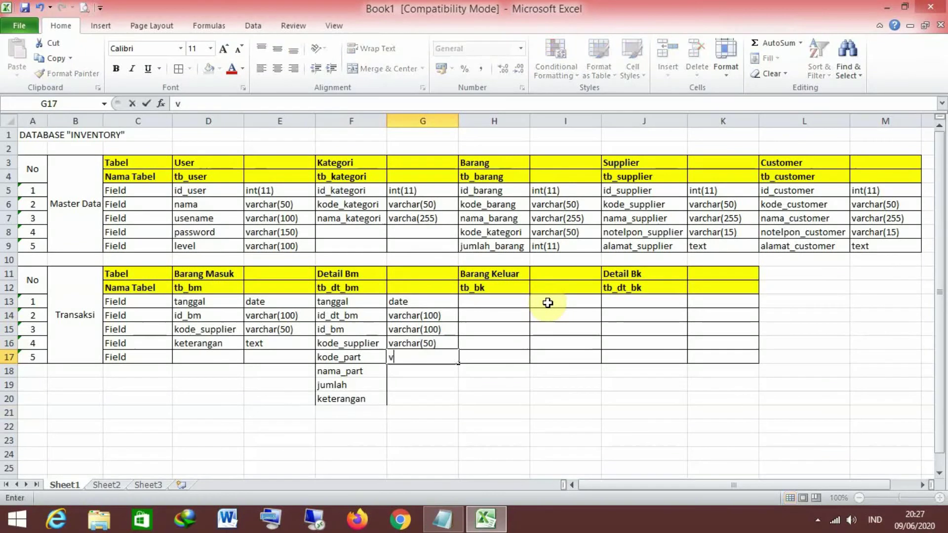
text(archar(50))
key(Return)
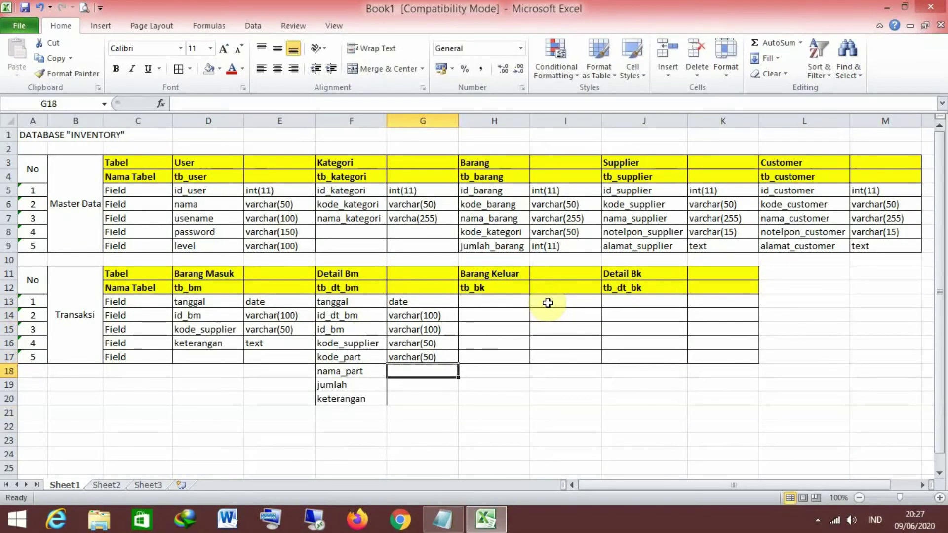
Enter the remaining Detail Bm data types in G18:G20: varchar(255) for nama_part, int(11) for jumlah and text for keterangan
text(varchar(255))
key(Return)
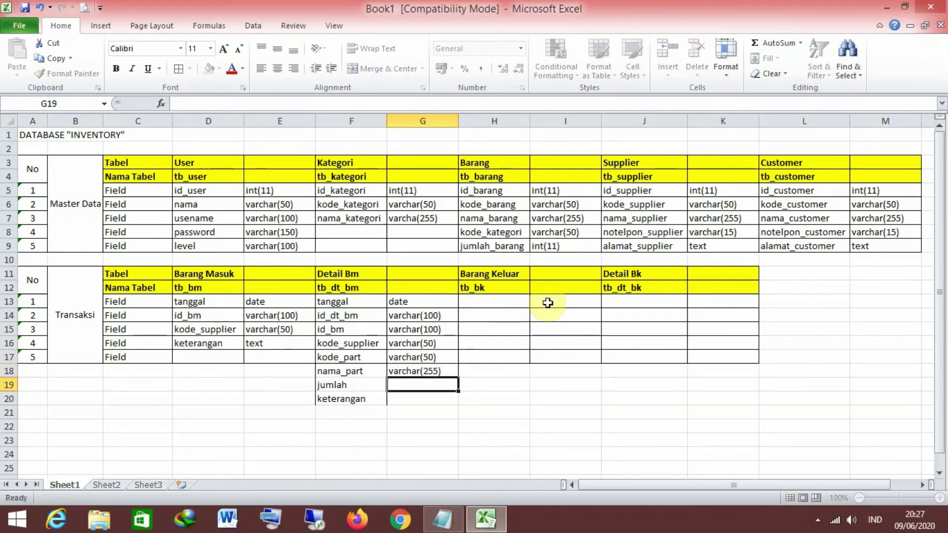
text(int()
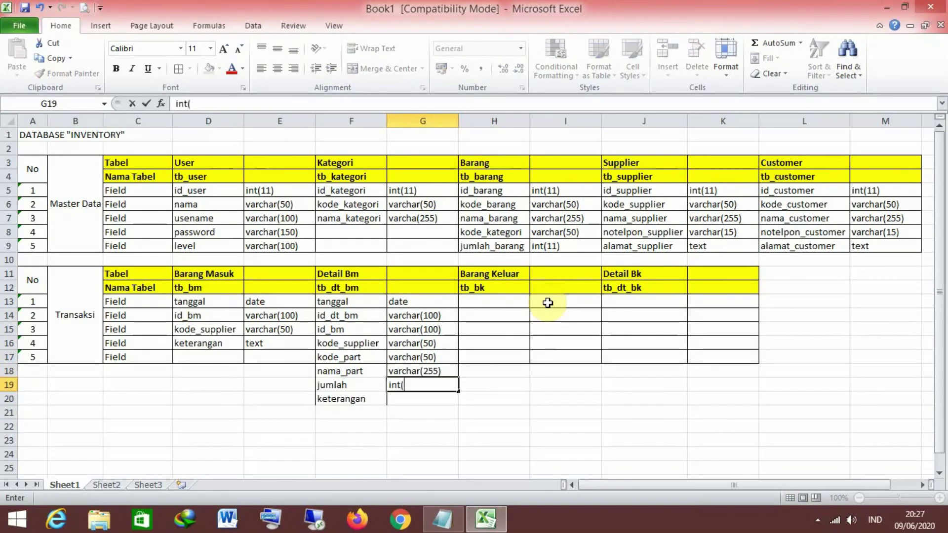
text(11))
key(Return)
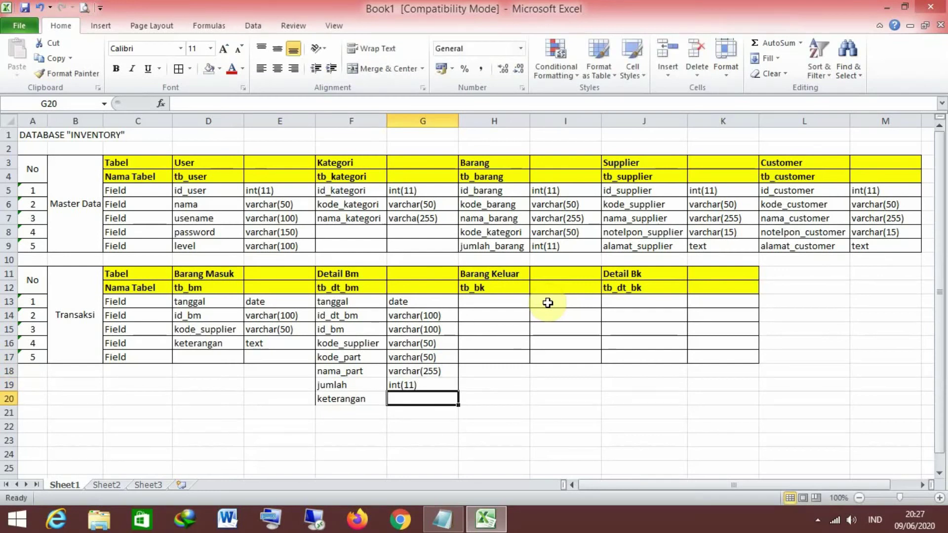
text(text)
key(Tab)
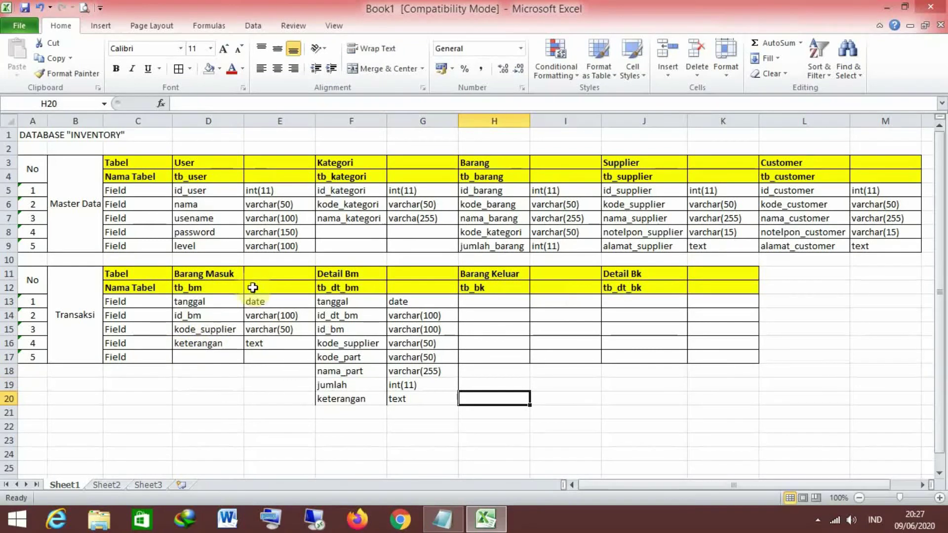
Copy the Barang Masuk and Detail Bm fields with their data types from D13:G20 to the Barang Keluar and Detail Bk tables starting at H13
drag(184, 304, 404, 396)
key(ctrl+c)
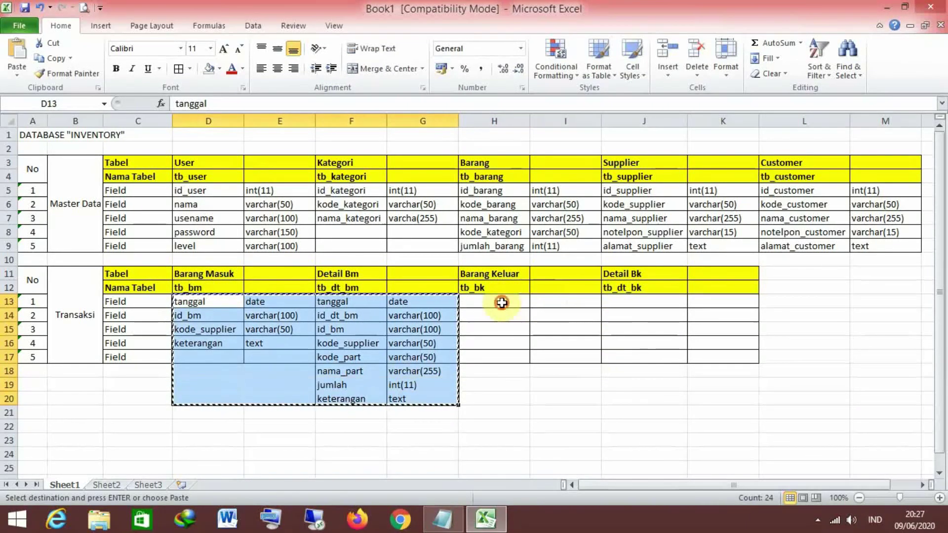
click(497, 301)
key(ctrl+v)
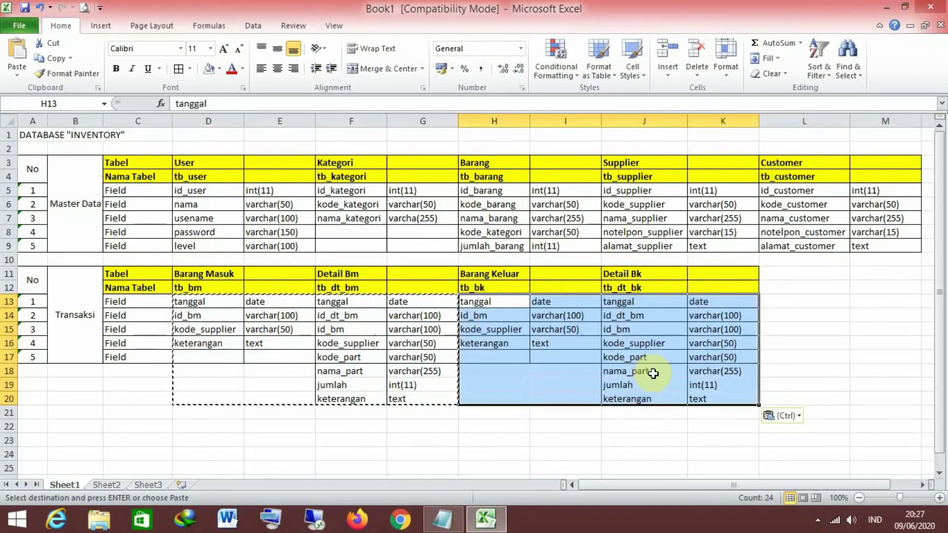
click(556, 371)
Change the id field in H14 of the Barang Keluar table to id_bk
click(502, 318)
key(Down)
key(Down)
key(Up)
key(Up)
double_click(498, 316)
key(BackSpace)
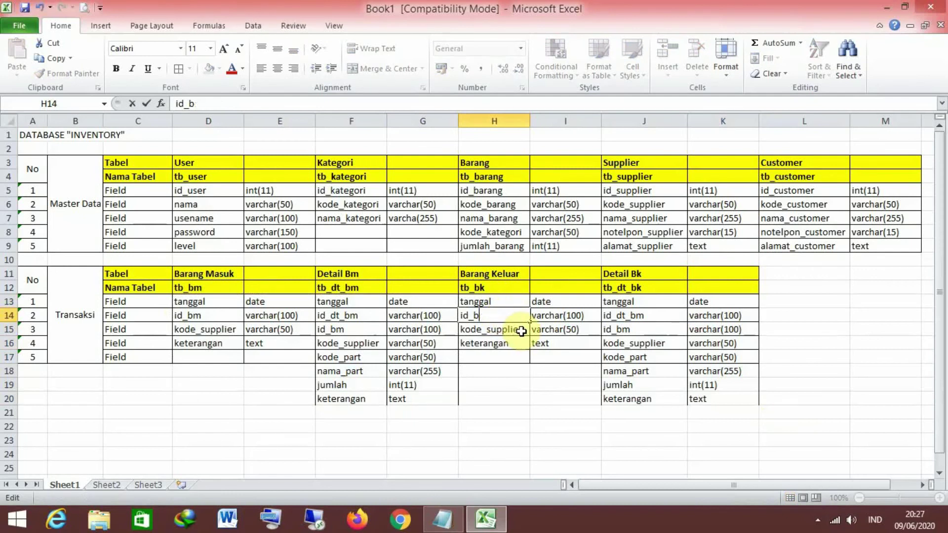
text(k)
key(Return)
Replace the supplier code field in H15 of the Barang Keluar table with kode_customer
double_click(487, 329)
text(Csu)
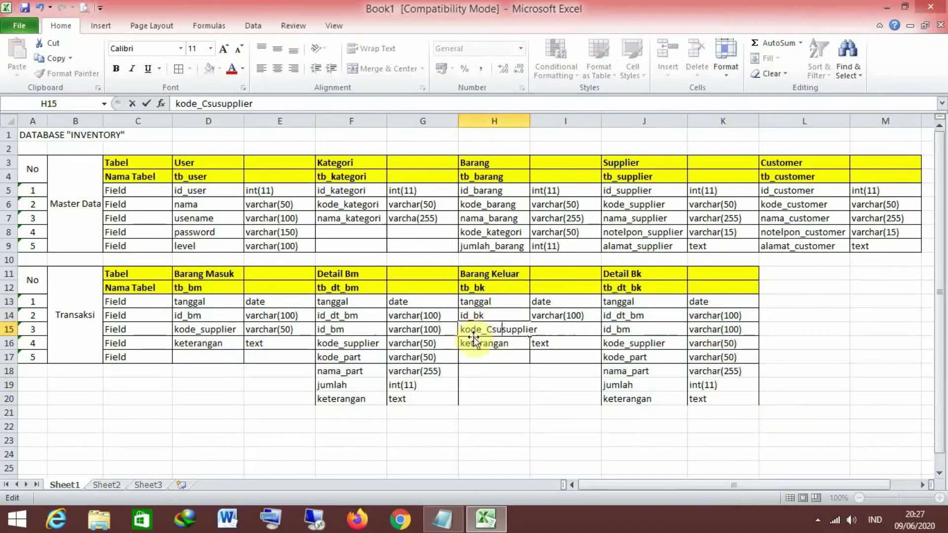
drag(539, 329, 485, 329)
text(v)
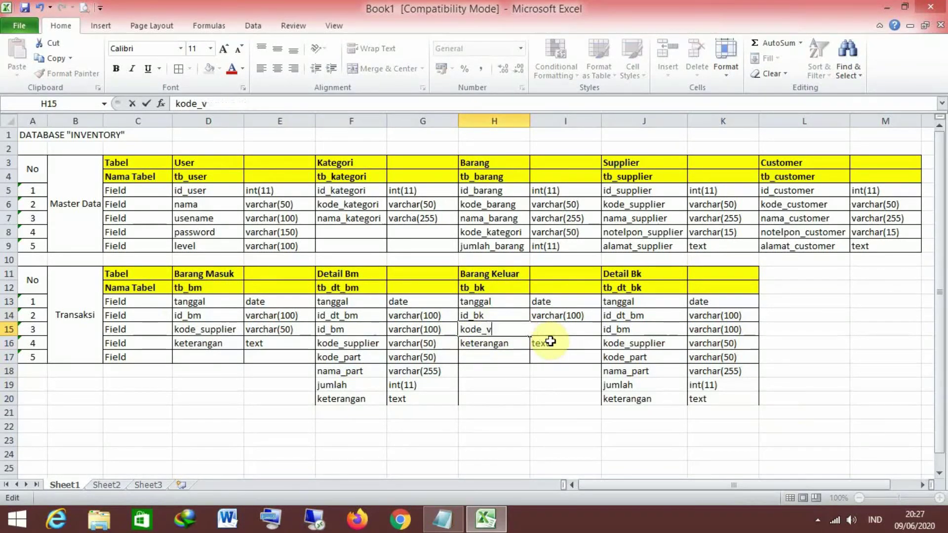
text(customer)
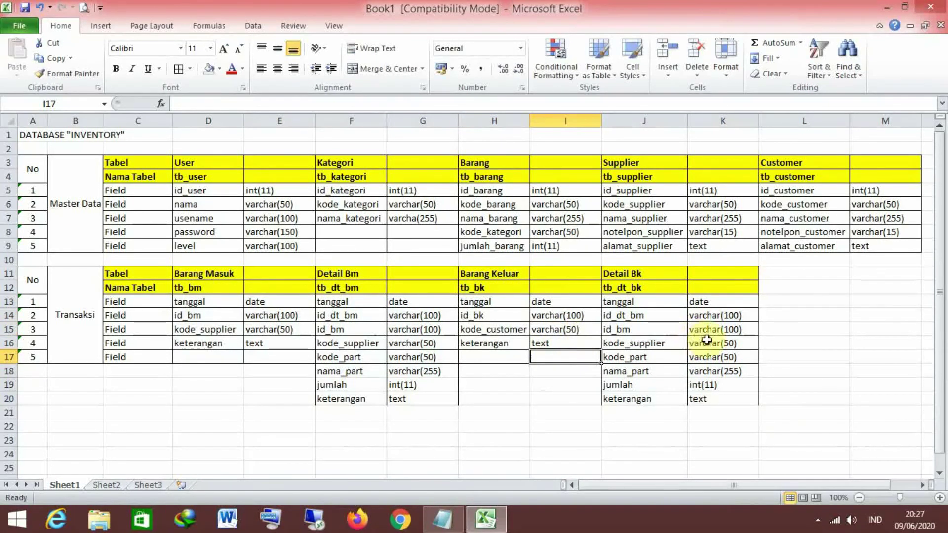
Rename the Detail Bk id fields in J14:J15 to id_dt_bk and id_bk
click(656, 320)
double_click(655, 318)
key(Return)
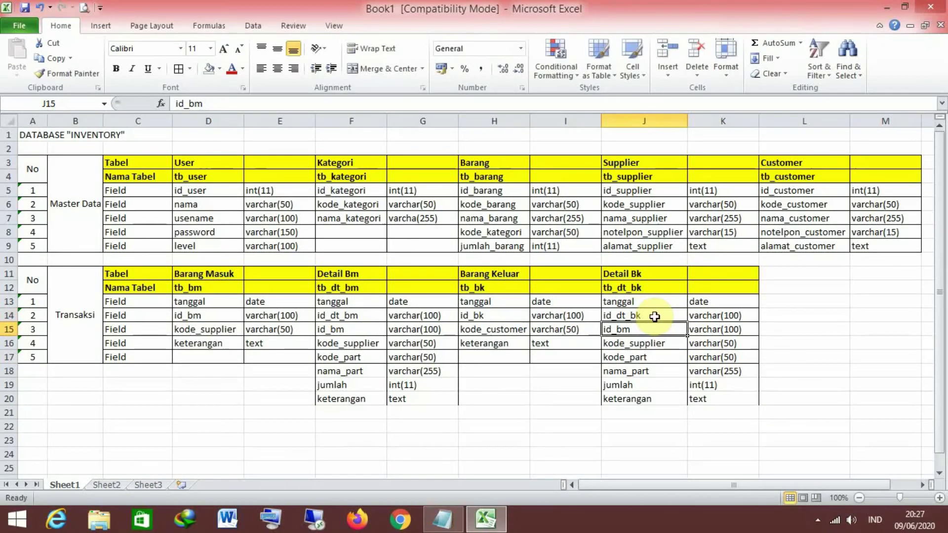
key(F2)
key(BackSpace)
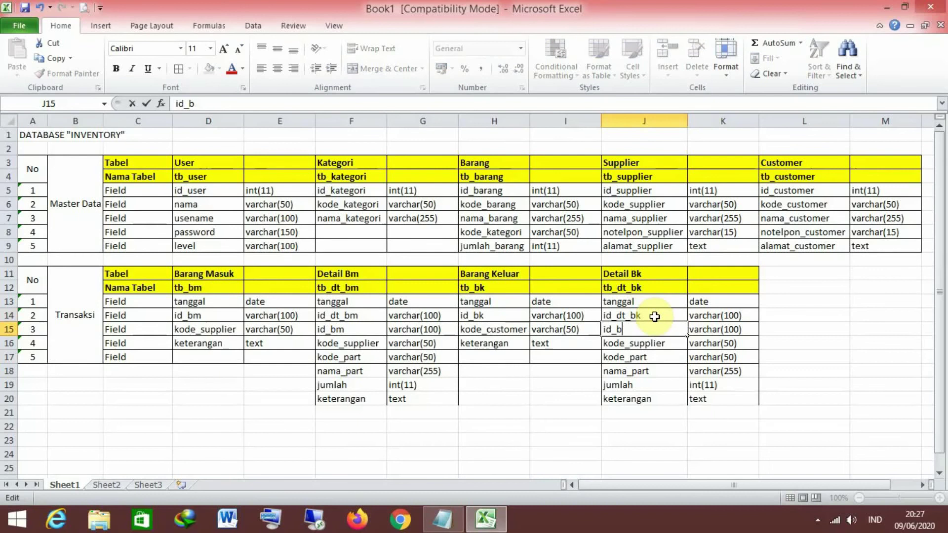
text(k)
Replace the supplier code field in J16 of the Detail Bk table with kode_customer
click(662, 343)
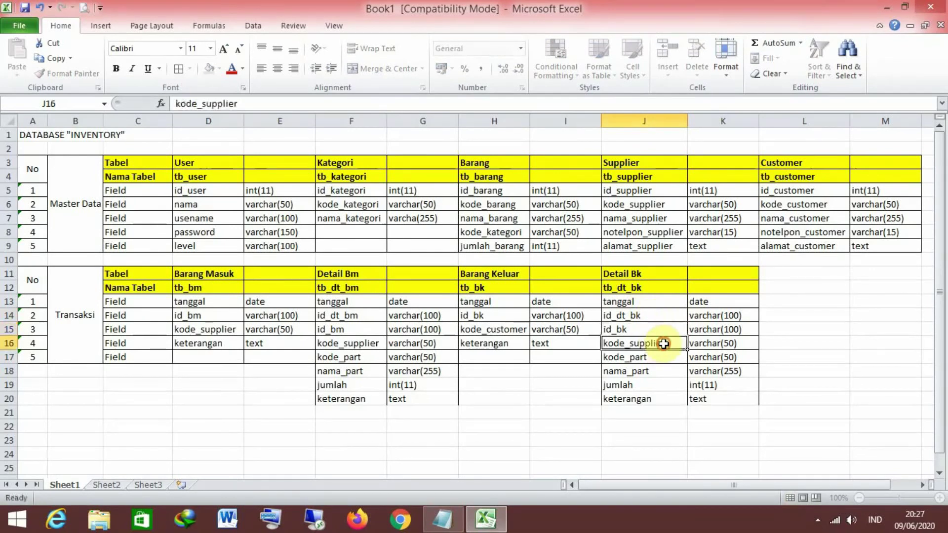
text(kode_customer)
key(Return)
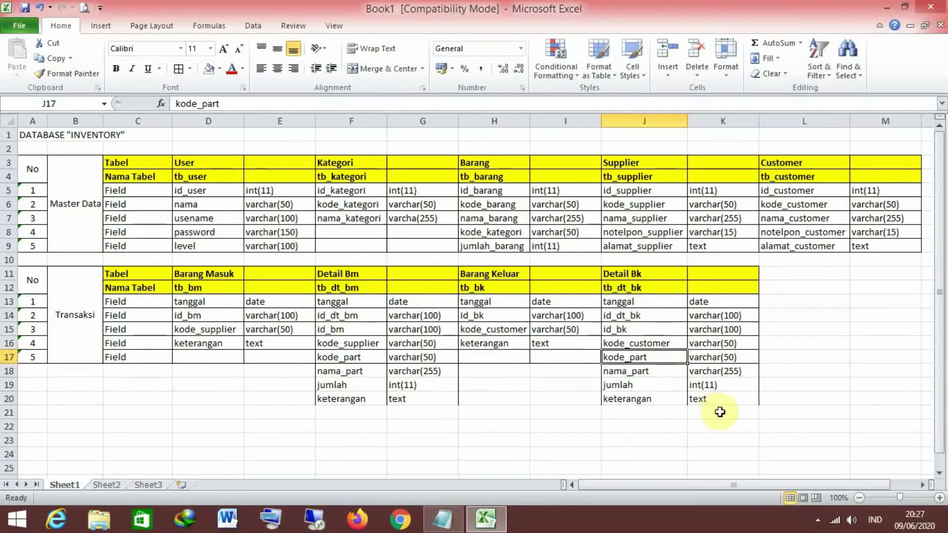
Apply all borders to the whole Transaksi block, A11:K20
drag(719, 399, 17, 284)
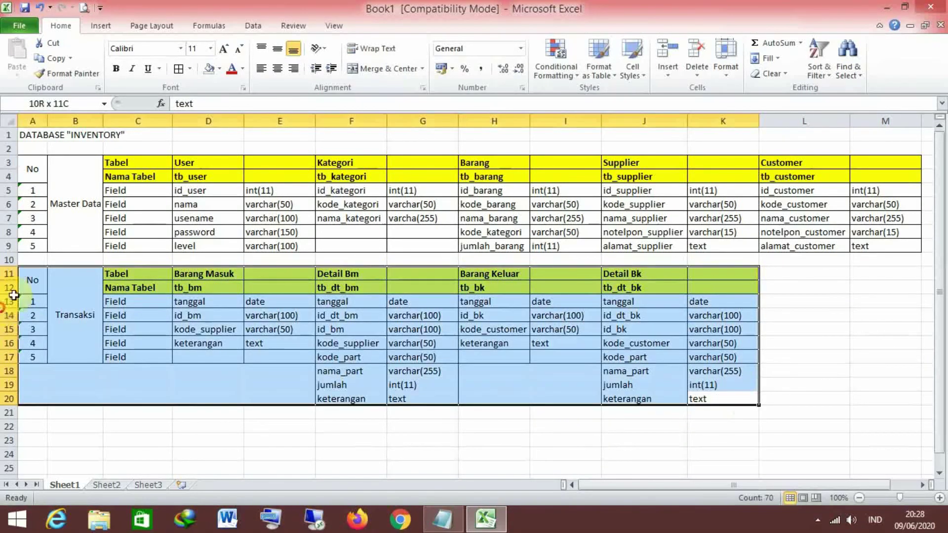
click(178, 67)
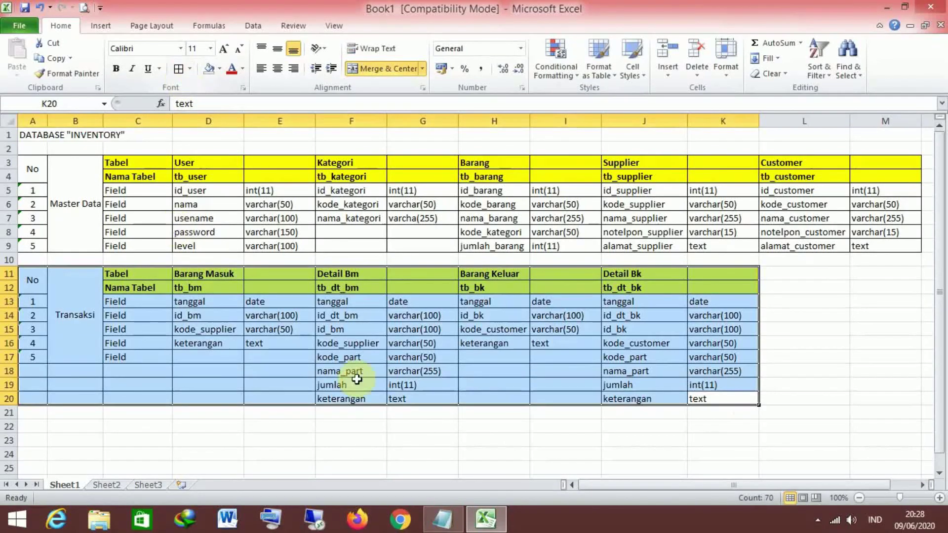
click(321, 384)
Continue the row numbering with 6 and 7 in A18:A19, and merge and center the Transaksi label across B11:B20
click(37, 355)
drag(47, 364, 49, 390)
drag(70, 351, 71, 399)
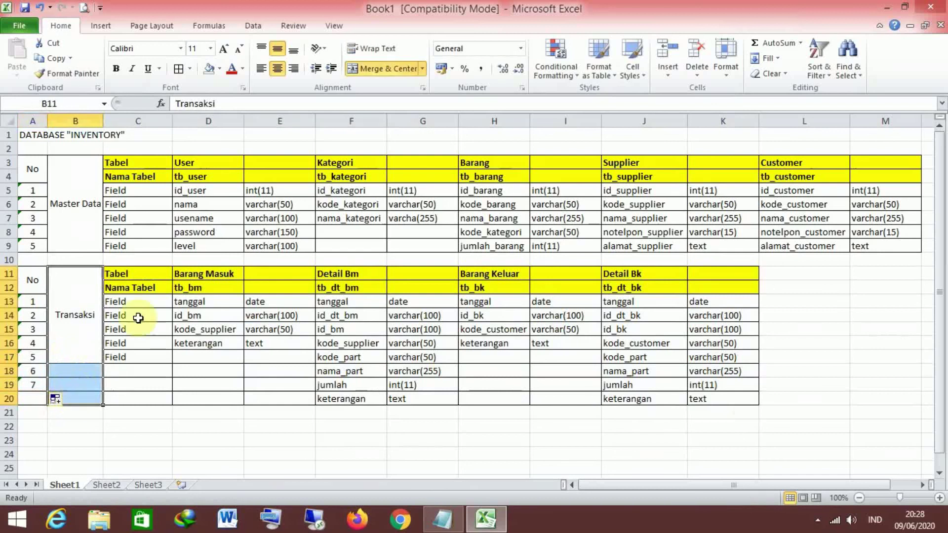
click(372, 67)
click(346, 342)
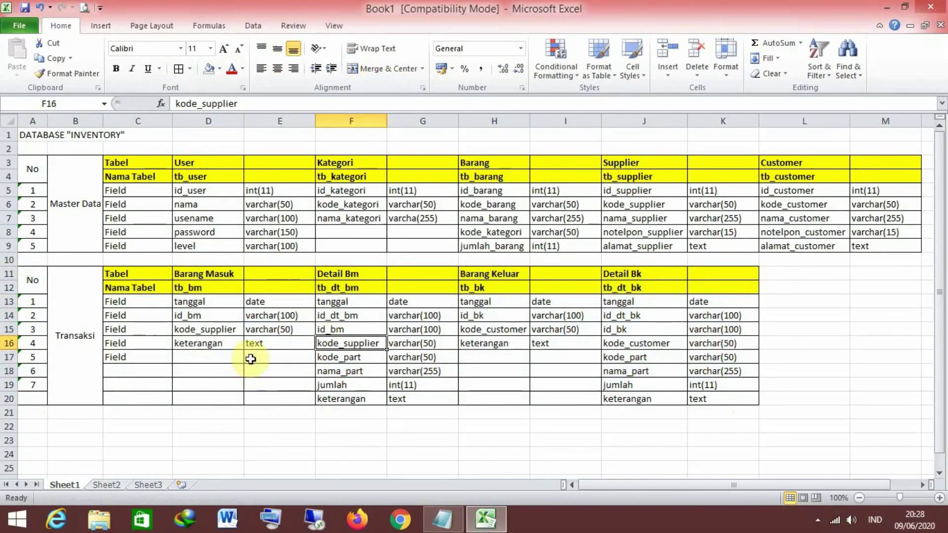
Extend the Transaksi row numbering to 8 in A20
scroll(251, 359, down, 1)
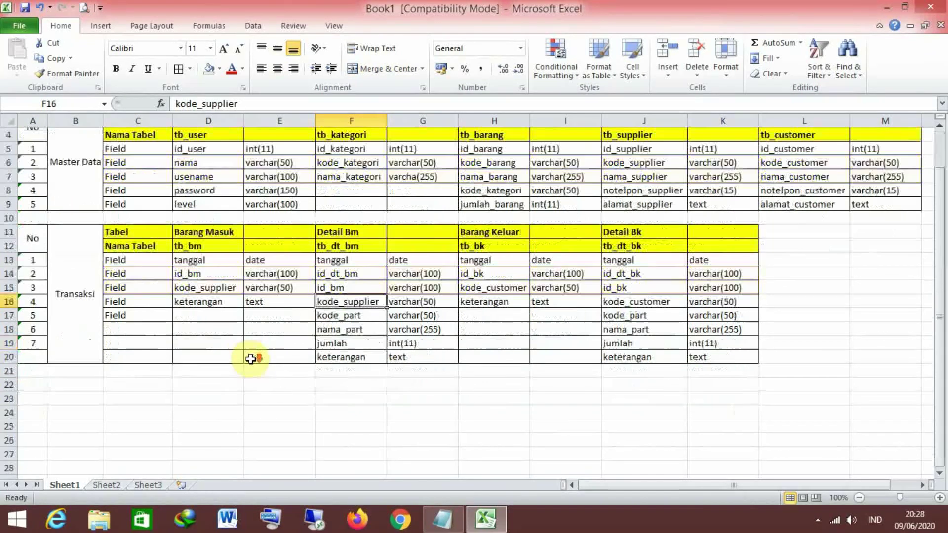
scroll(251, 359, up, 1)
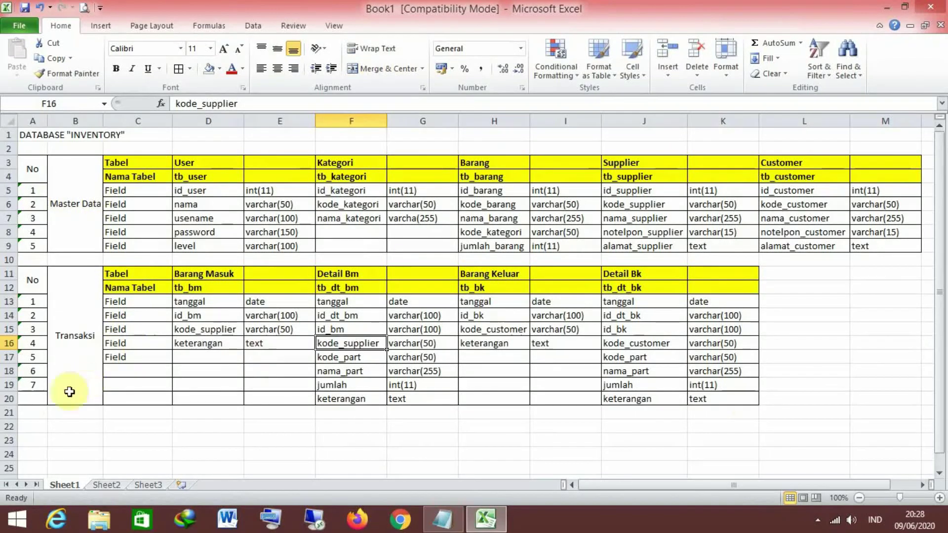
click(34, 384)
click(50, 388)
click(37, 371)
drag(48, 386, 55, 404)
click(136, 398)
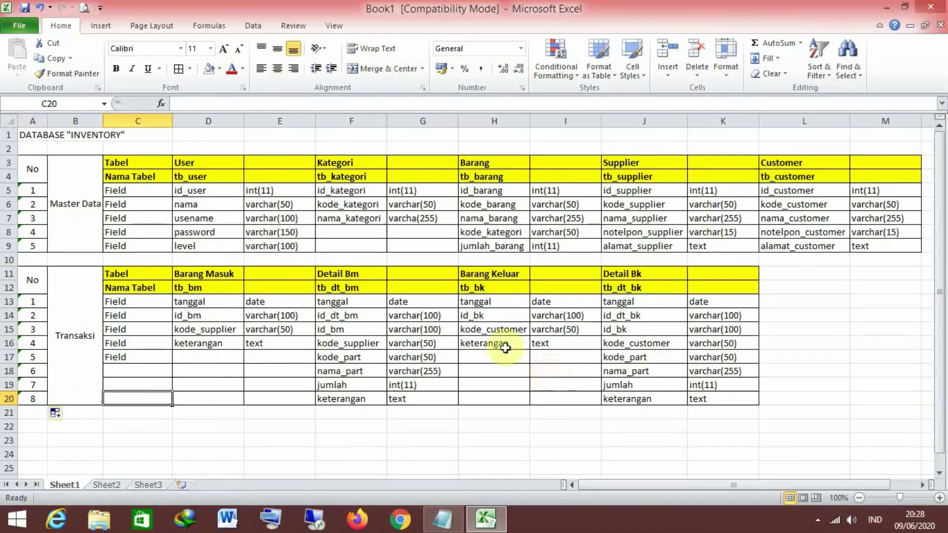
Start a Save As of the workbook and browse to the JAVATECH SOLUTION folder on DATA (D:)
click(19, 25)
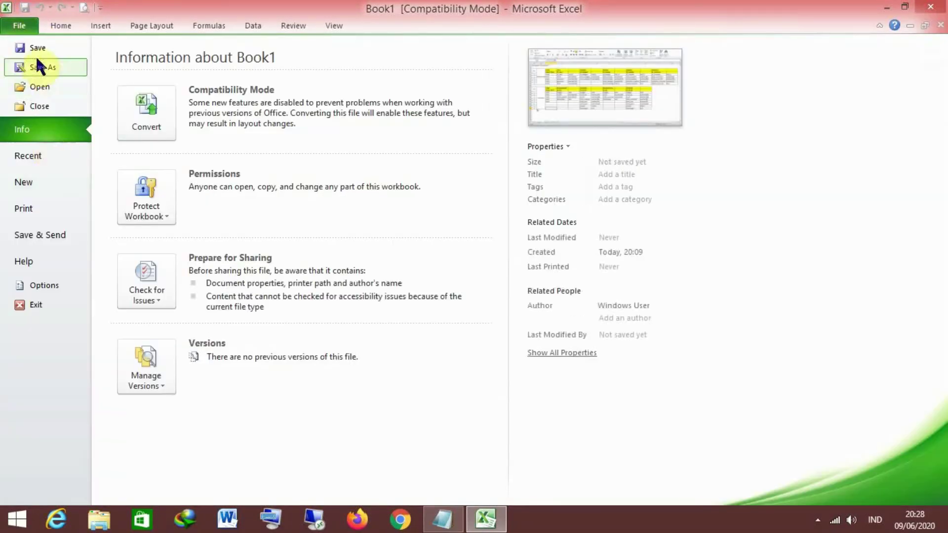
click(43, 67)
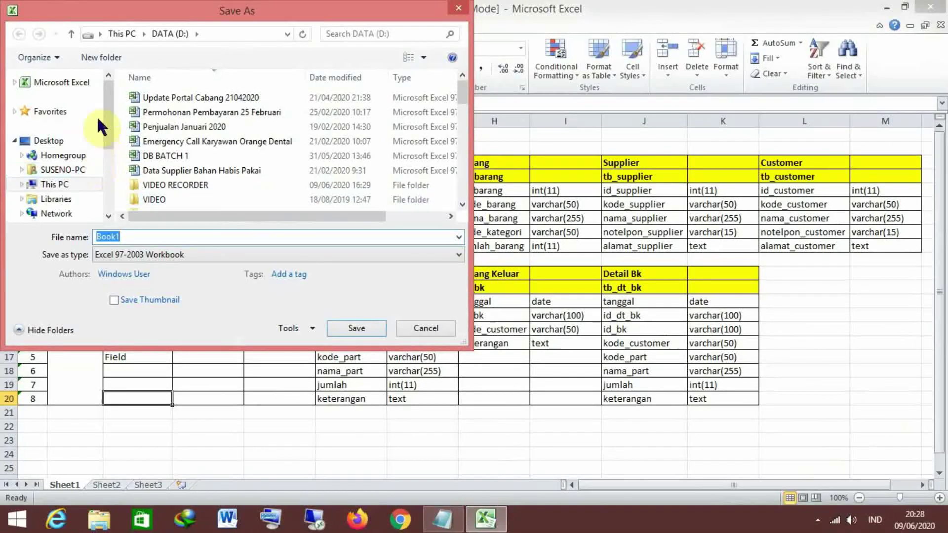
drag(106, 104, 110, 138)
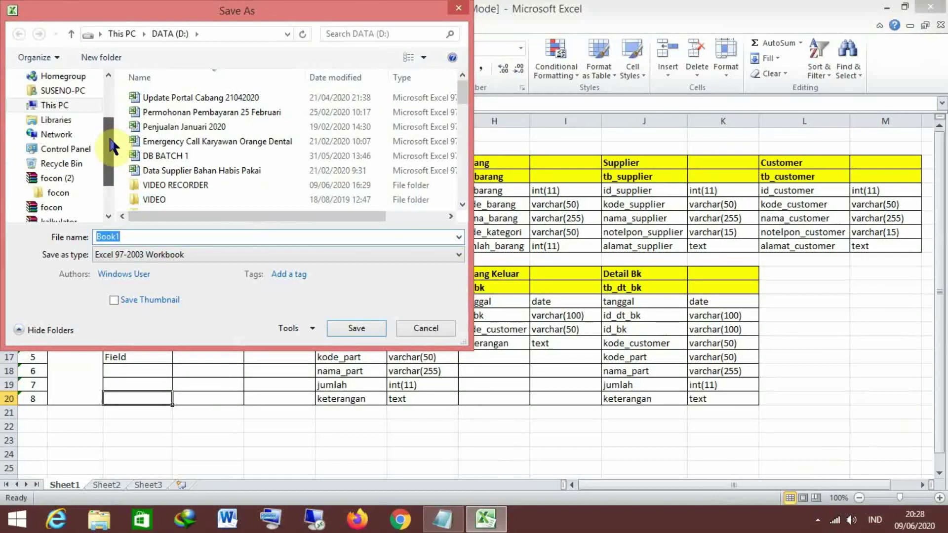
click(70, 102)
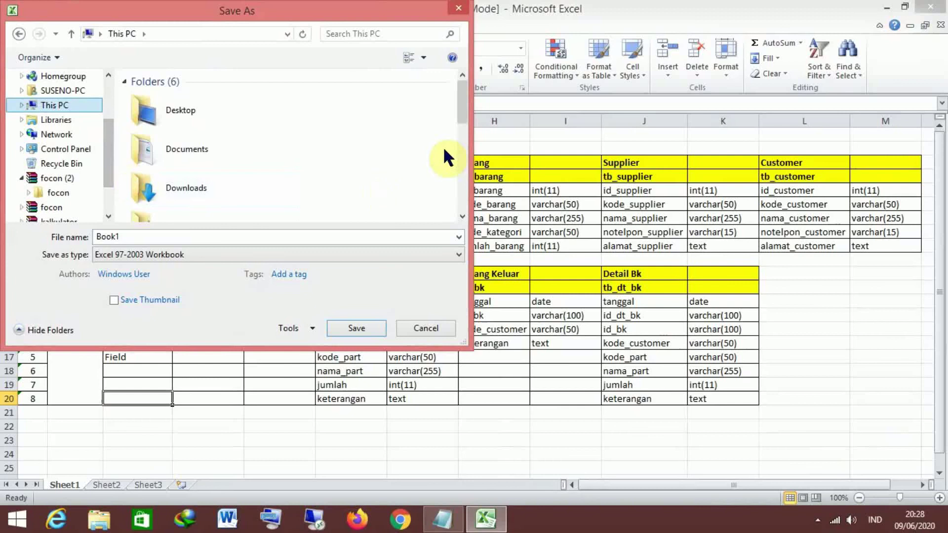
drag(464, 97, 464, 187)
click(232, 100)
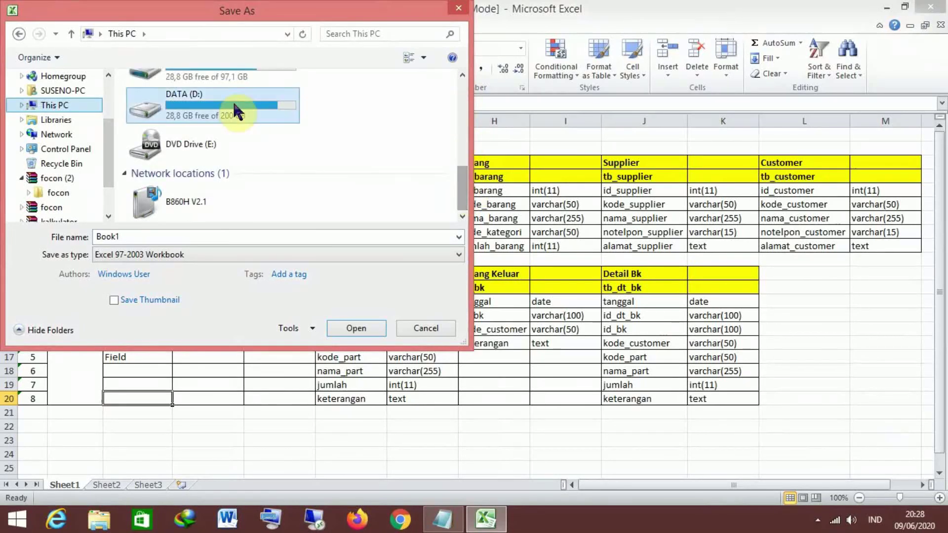
double_click(242, 106)
drag(461, 85, 466, 158)
double_click(217, 132)
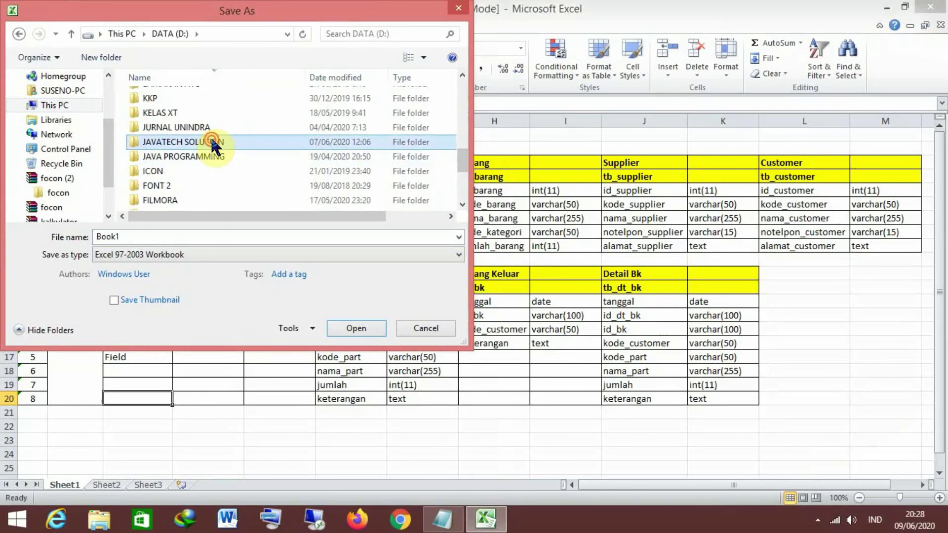
Browse the save location to TUTORIAL, JAVA DEKSTOP, and the subfolder whose name starts with CREATE JAVA DEKSTOP
drag(461, 97, 459, 179)
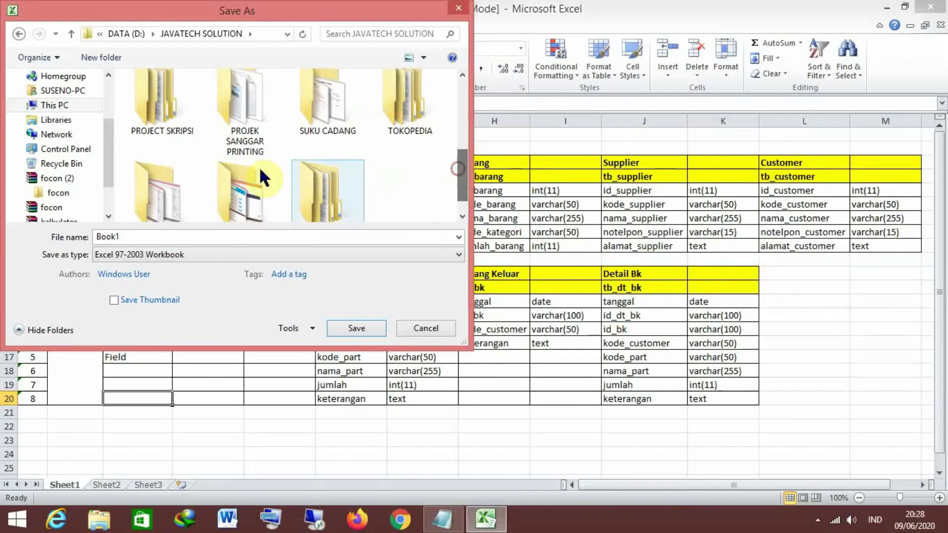
double_click(171, 178)
double_click(168, 118)
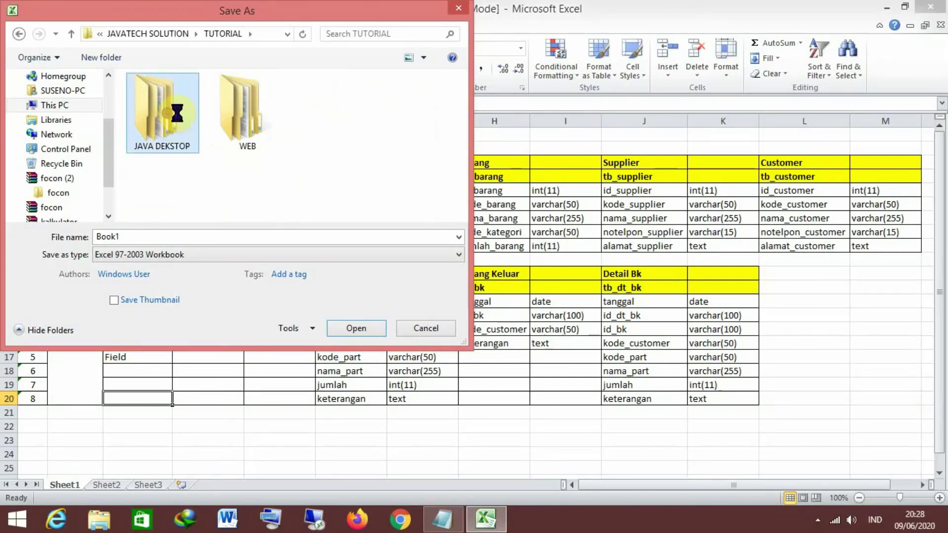
double_click(201, 97)
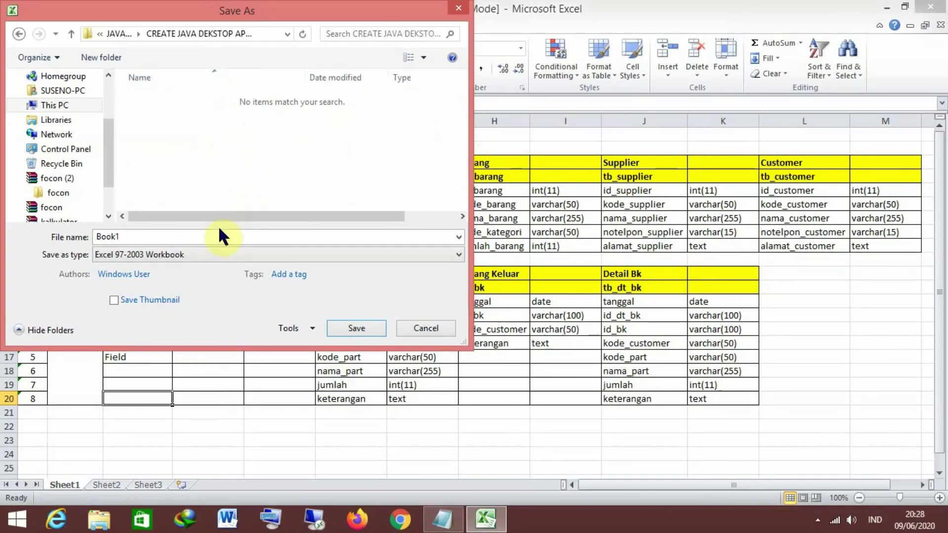
Save the workbook in this folder as DESIGN DATABASE and close Excel
click(179, 236)
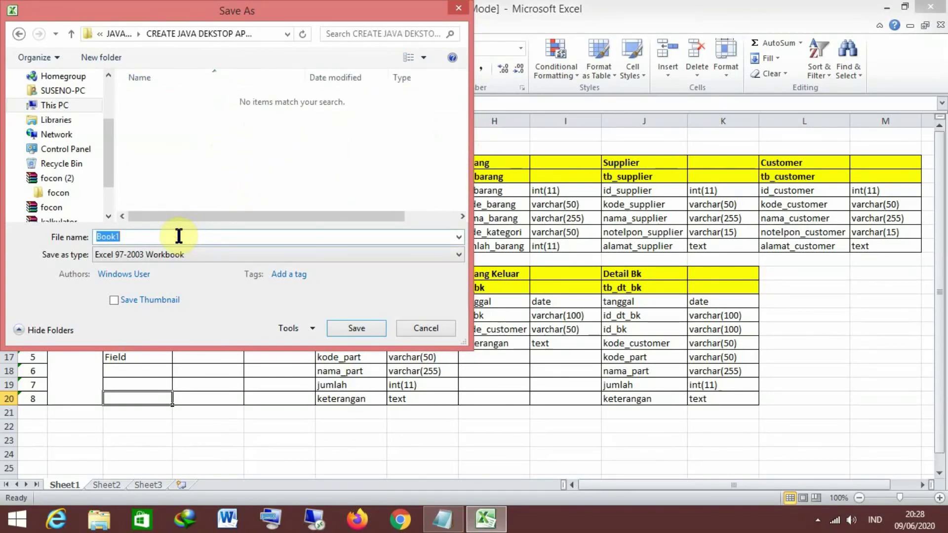
text(DESIGN DATAB)
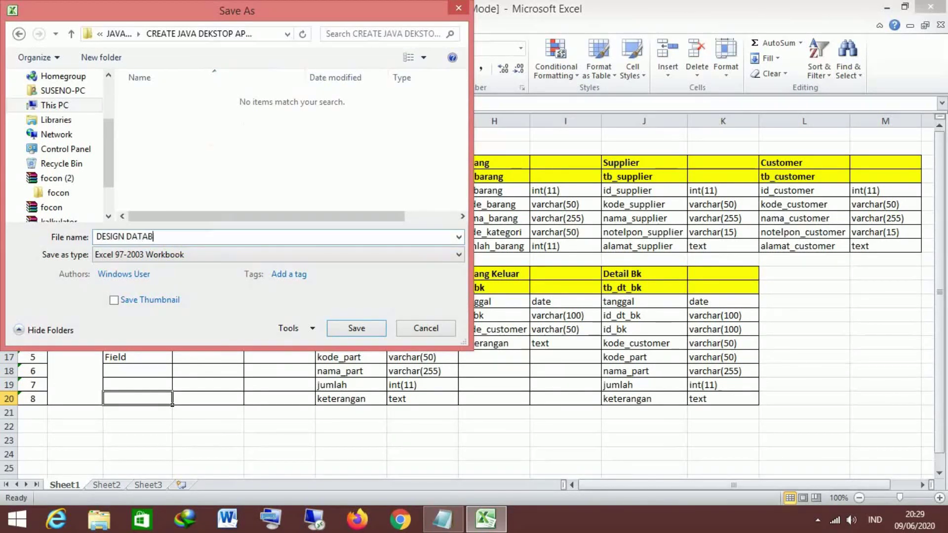
text(ASE)
key(Return)
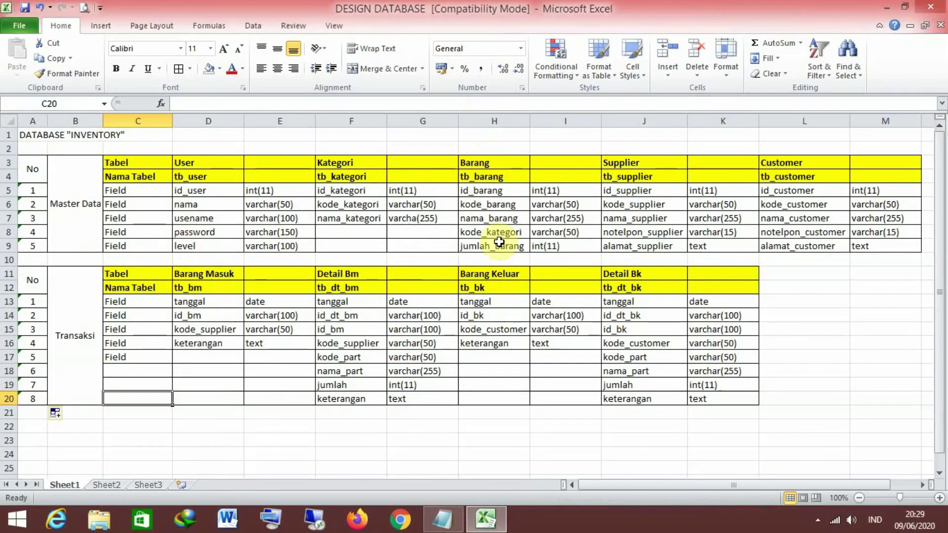
click(237, 234)
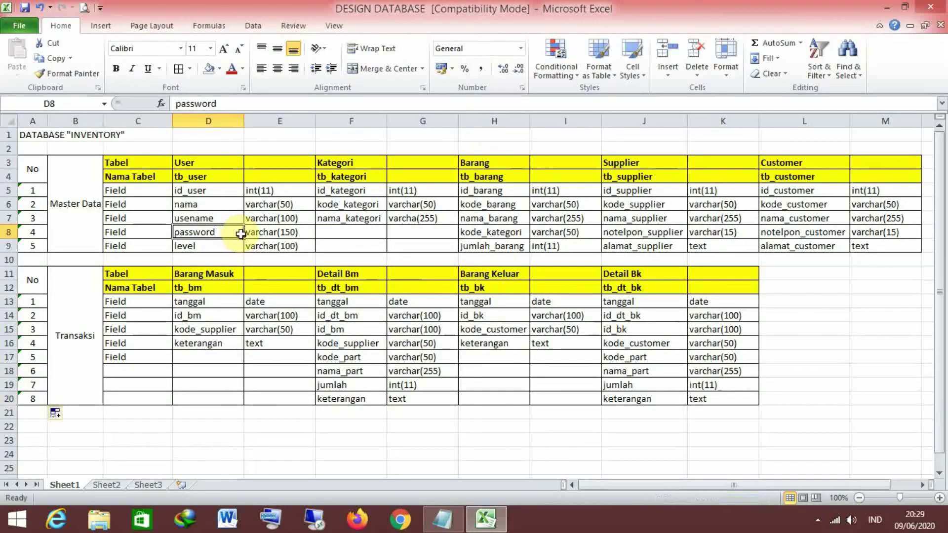
click(934, 9)
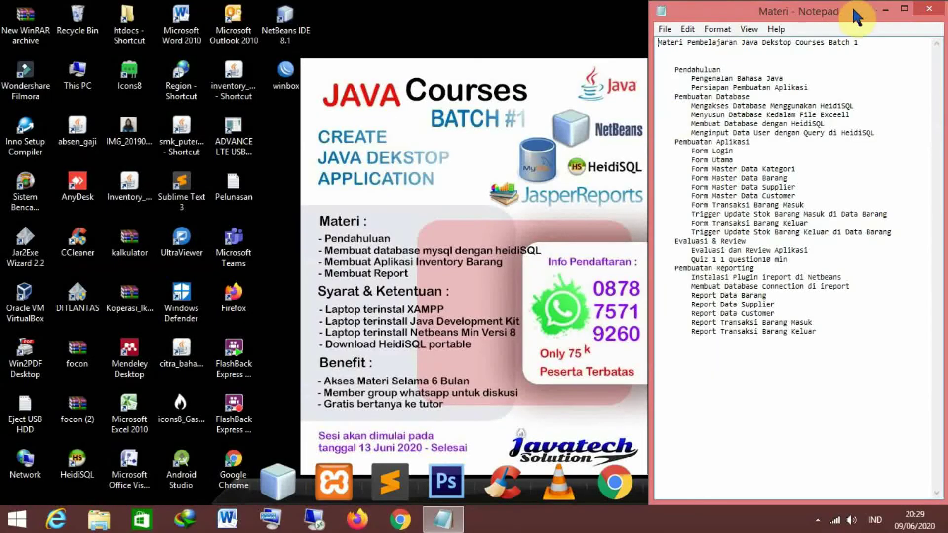
mouse_move(839, 15)
mouse_down()
mouse_move(817, 14)
mouse_move(836, 19)
mouse_move(830, 36)
mouse_move(826, 17)
mouse_up()
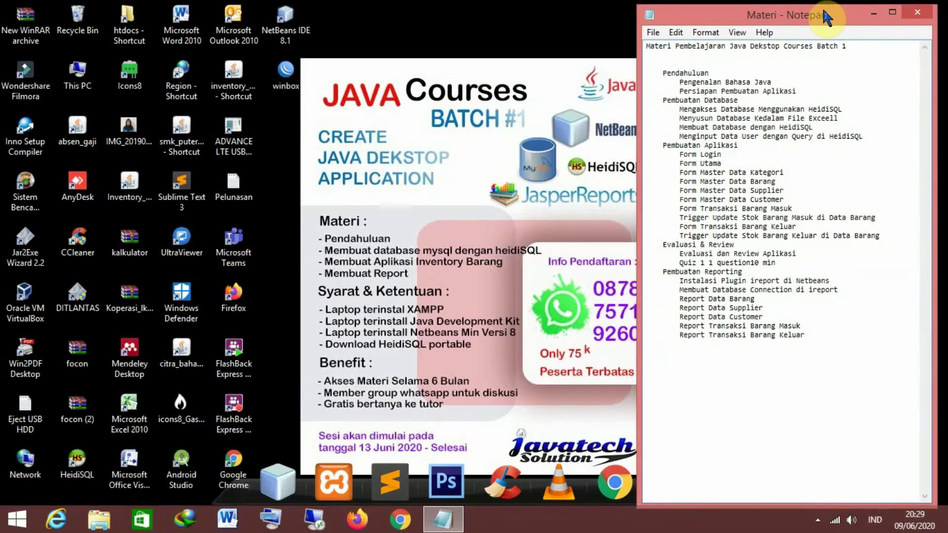
mouse_move(720, 19)
mouse_down()
mouse_move(693, 31)
mouse_move(735, 20)
mouse_move(734, 9)
mouse_up()
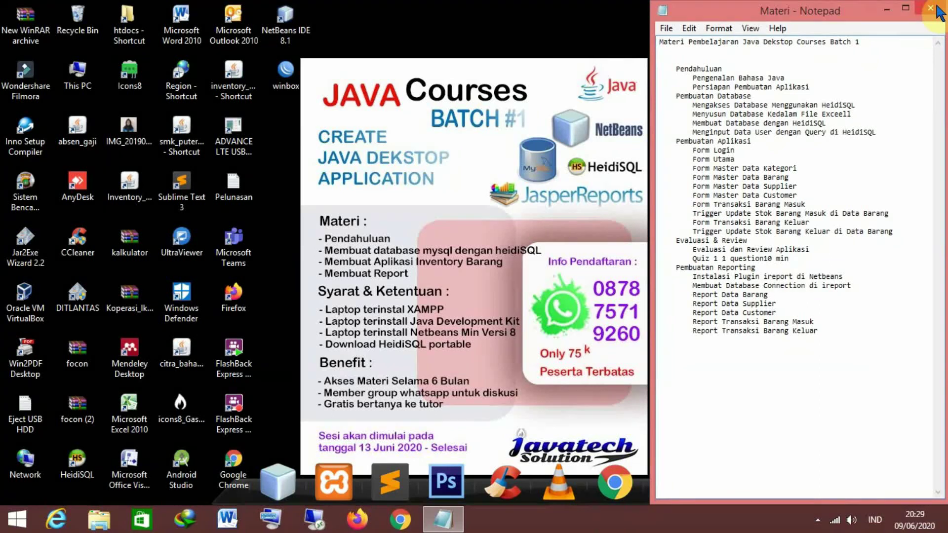